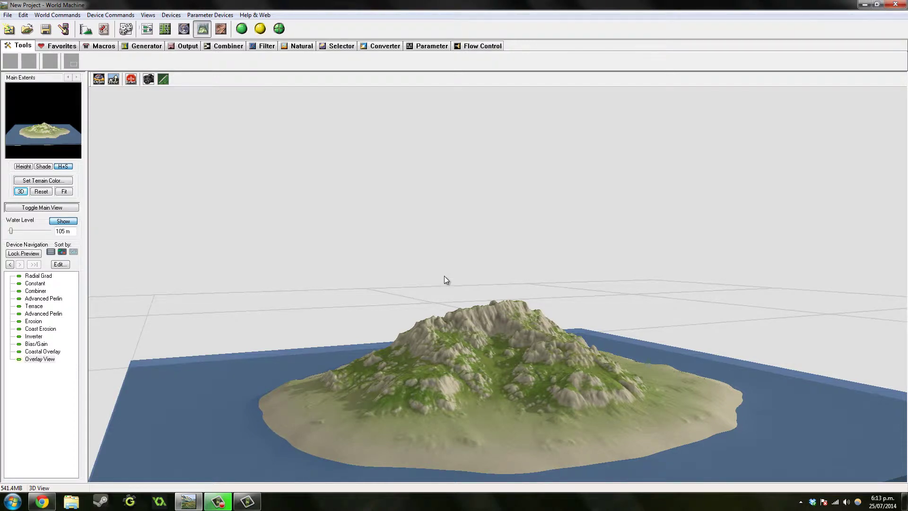
{"action": "left_click_drag", "start_coordinate": [444, 276], "coordinate": [505, 325]}
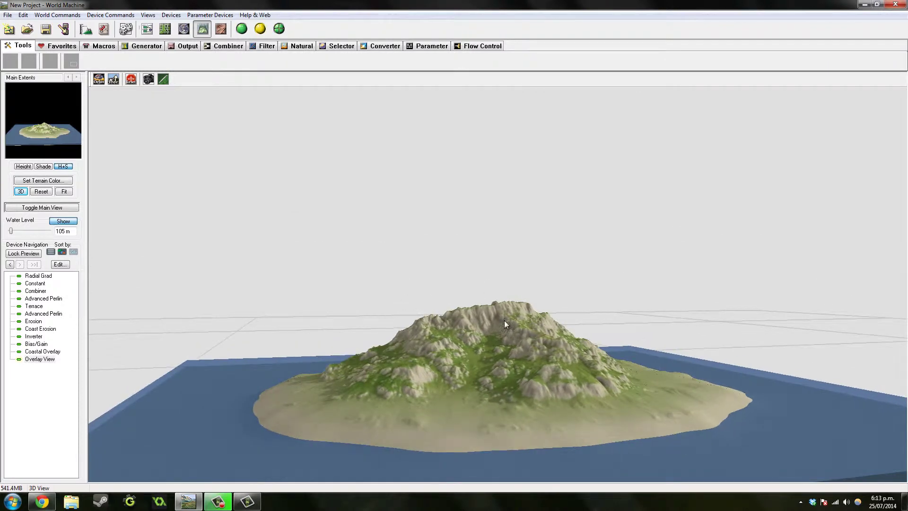
{"action": "left_click_drag", "start_coordinate": [454, 402], "coordinate": [439, 327]}
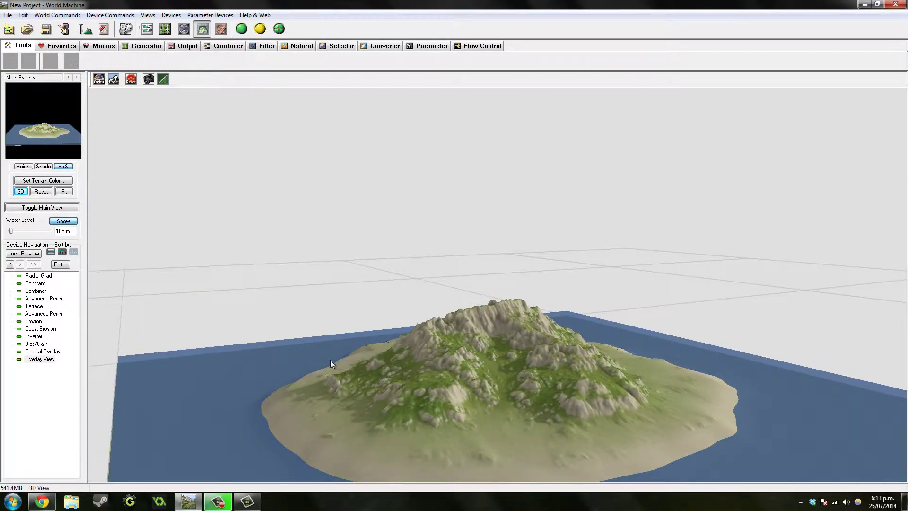
{"action": "left_click_drag", "start_coordinate": [330, 361], "coordinate": [488, 347]}
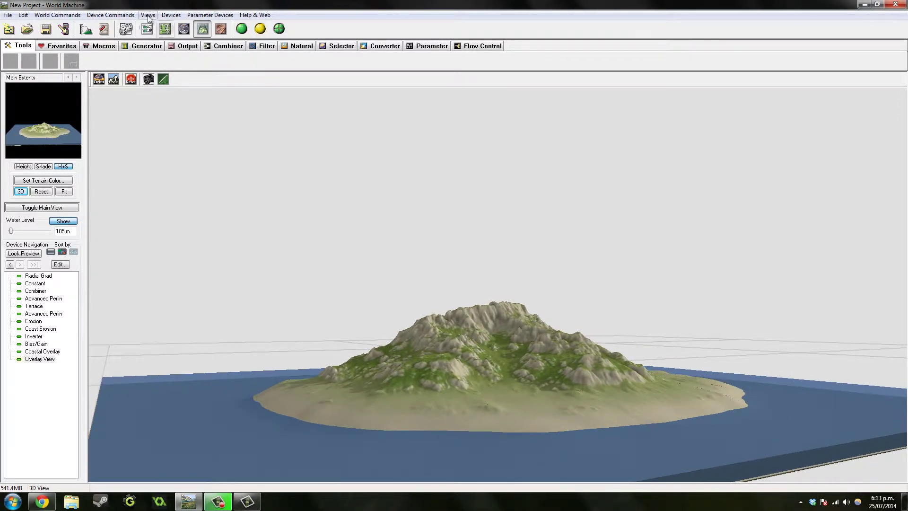
Step: Delete the Coastal Overlay macro from the device network
{"action": "left_click", "coordinate": [146, 33]}
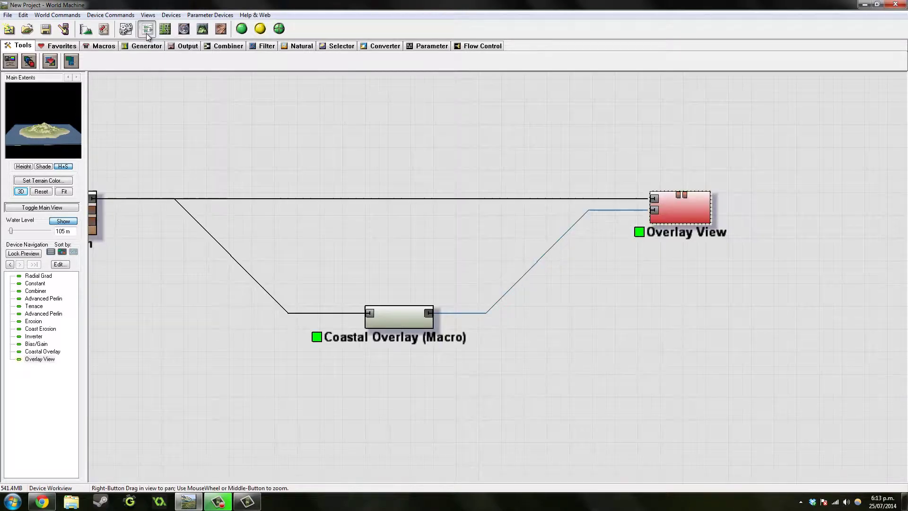
{"action": "left_click", "coordinate": [394, 323]}
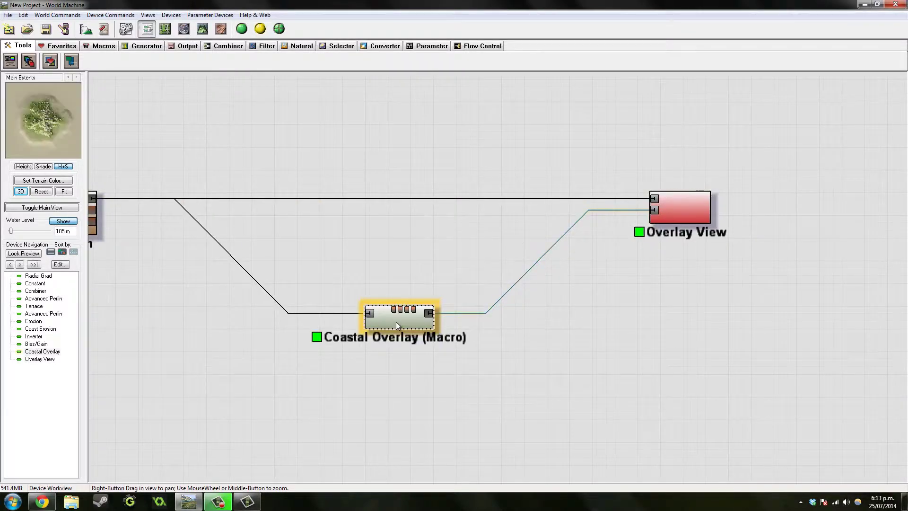
{"action": "key", "text": "Delete"}
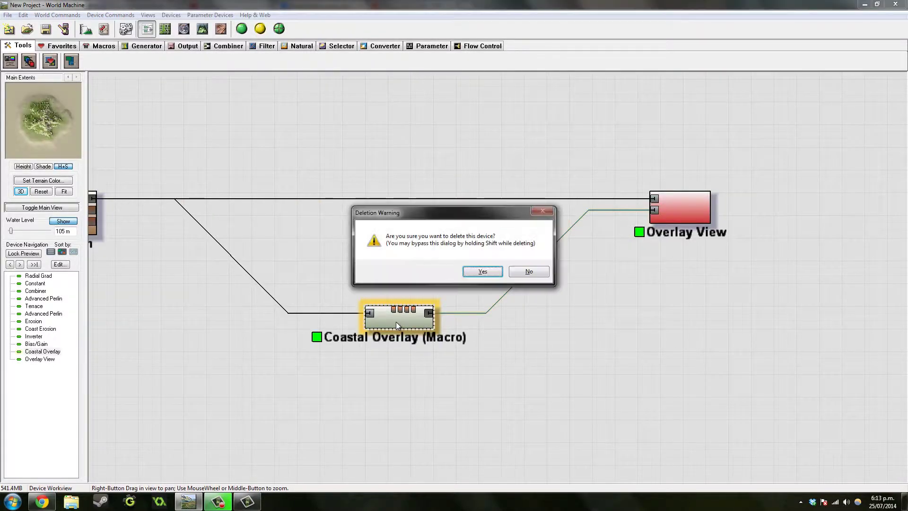
{"action": "key", "text": "Escape"}
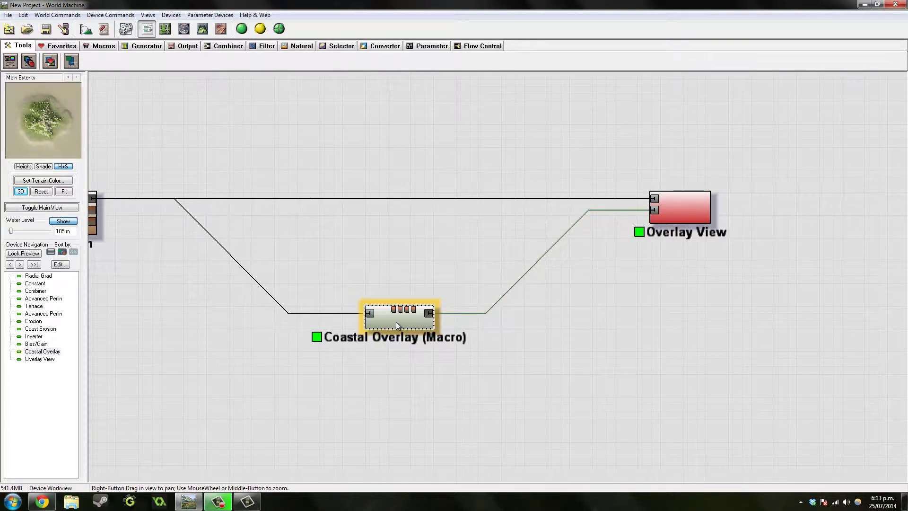
{"action": "key", "text": "ctrl+z"}
Step: Preview the Overlay View device's output in the 3D view and look at the island from a higher angle
{"action": "right_click_drag", "start_coordinate": [610, 296], "coordinate": [286, 349]}
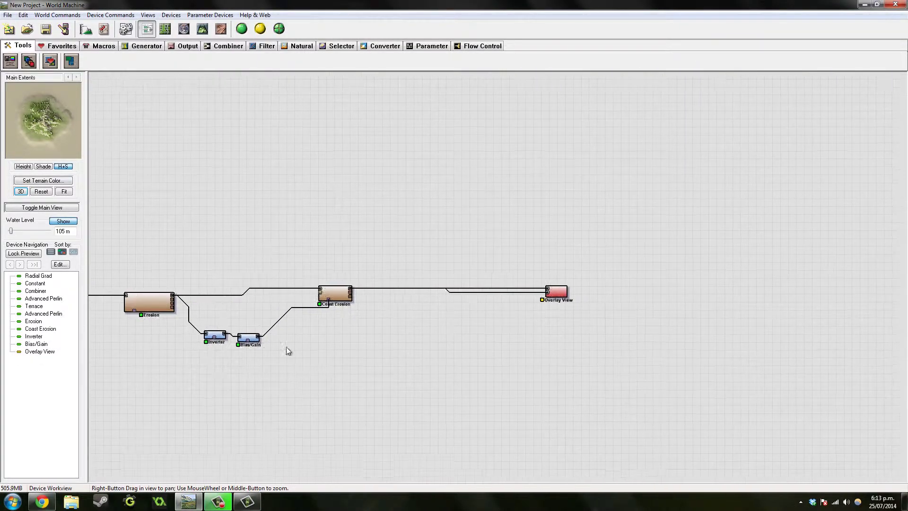
{"action": "scroll", "coordinate": [393, 323], "scroll_direction": "up", "scroll_amount": 4}
{"action": "left_click", "coordinate": [702, 311]}
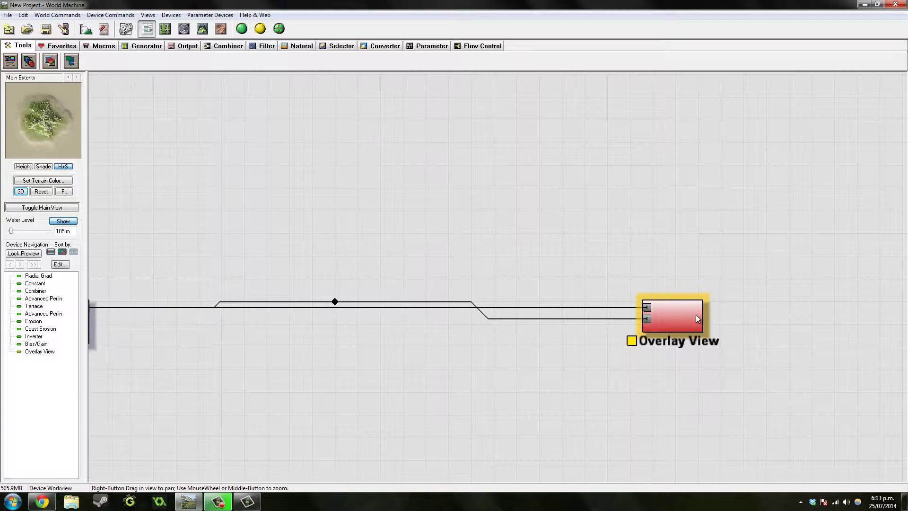
{"action": "scroll", "coordinate": [467, 349], "scroll_direction": "down", "scroll_amount": 3}
{"action": "left_click", "coordinate": [202, 29]}
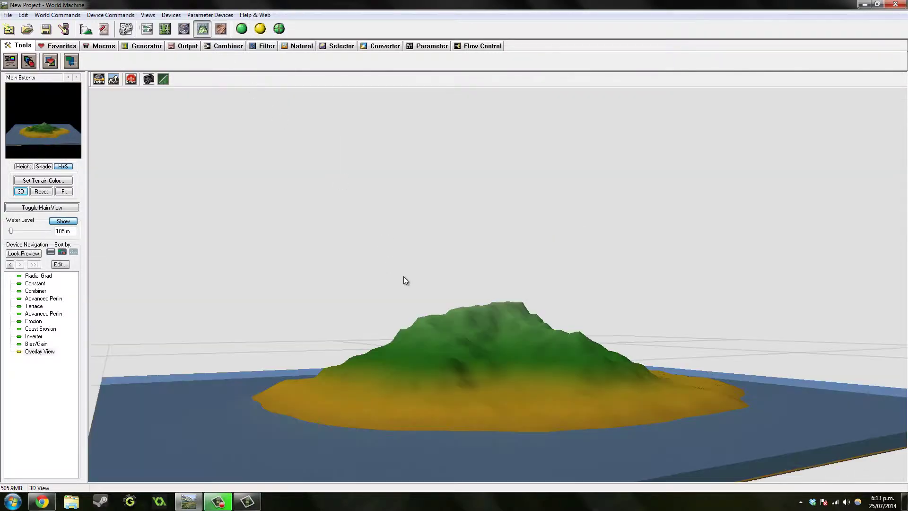
{"action": "left_click_drag", "start_coordinate": [405, 280], "coordinate": [265, 284]}
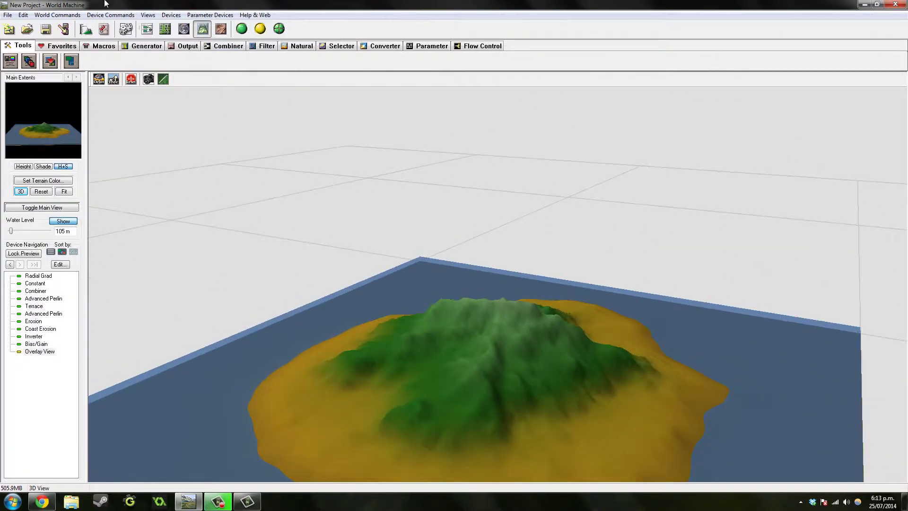
Step: Set the project's normal build resolution to 513 x 513
{"action": "left_click", "coordinate": [67, 15]}
{"action": "left_click", "coordinate": [71, 74]}
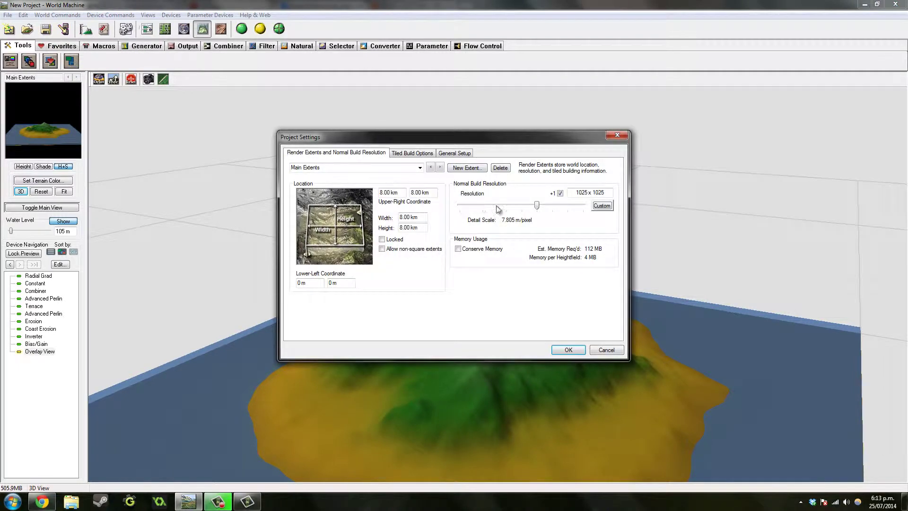
{"action": "left_click_drag", "start_coordinate": [538, 206], "coordinate": [522, 206]}
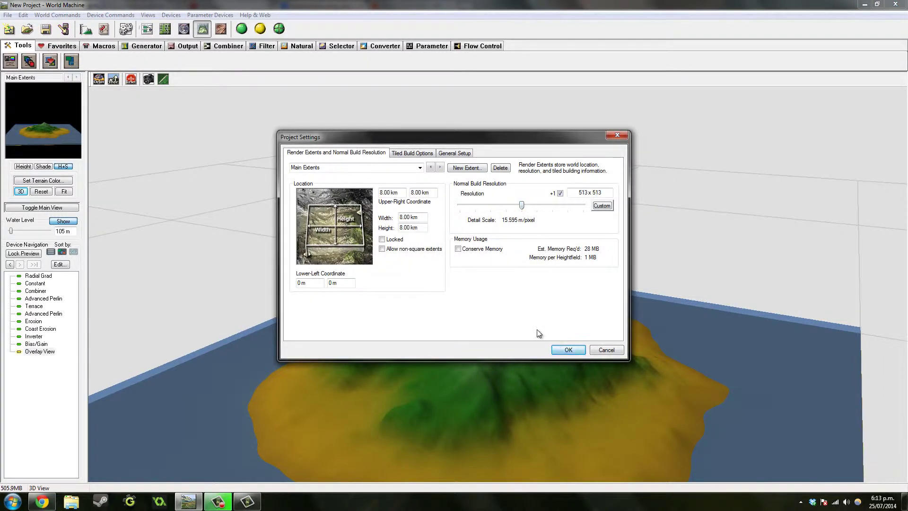
{"action": "left_click", "coordinate": [568, 349]}
Step: Add an empty macro to the device network, below the connection between Coast Erosion and Overlay View
{"action": "left_click", "coordinate": [147, 29]}
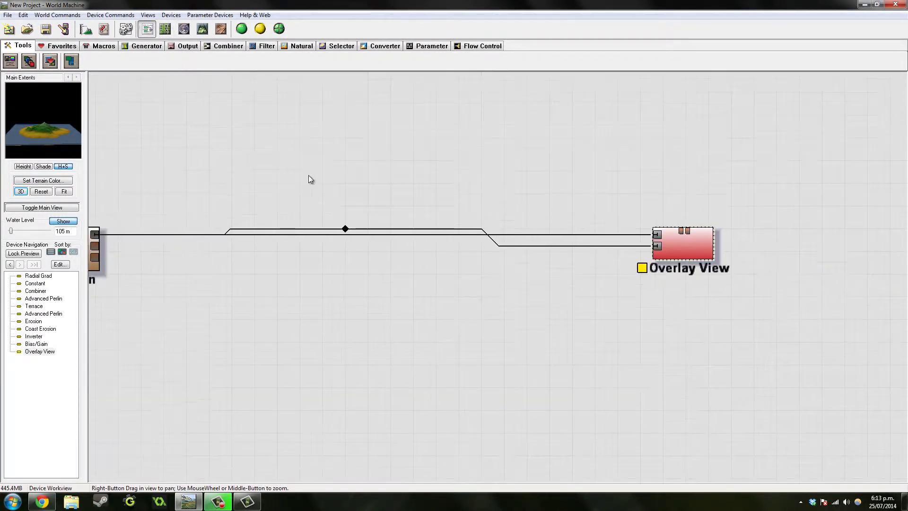
{"action": "right_click_drag", "start_coordinate": [271, 207], "coordinate": [331, 201]}
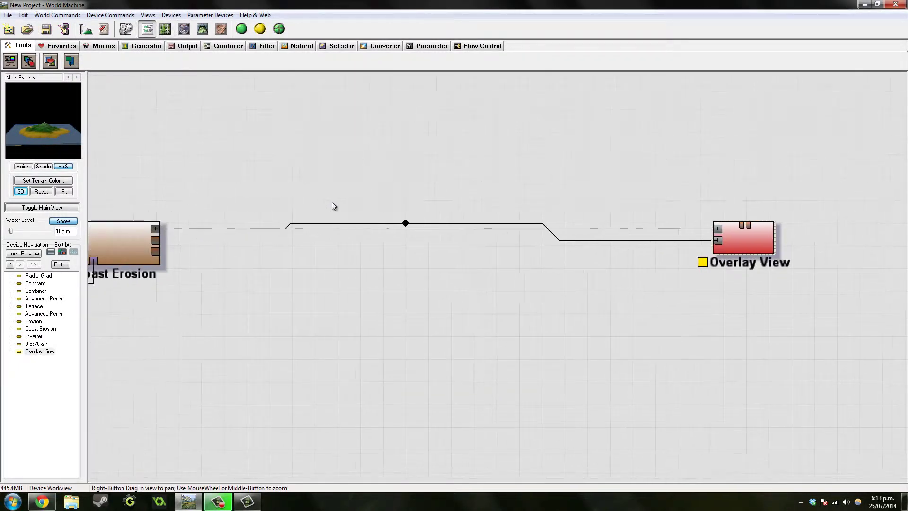
{"action": "left_click", "coordinate": [171, 15]}
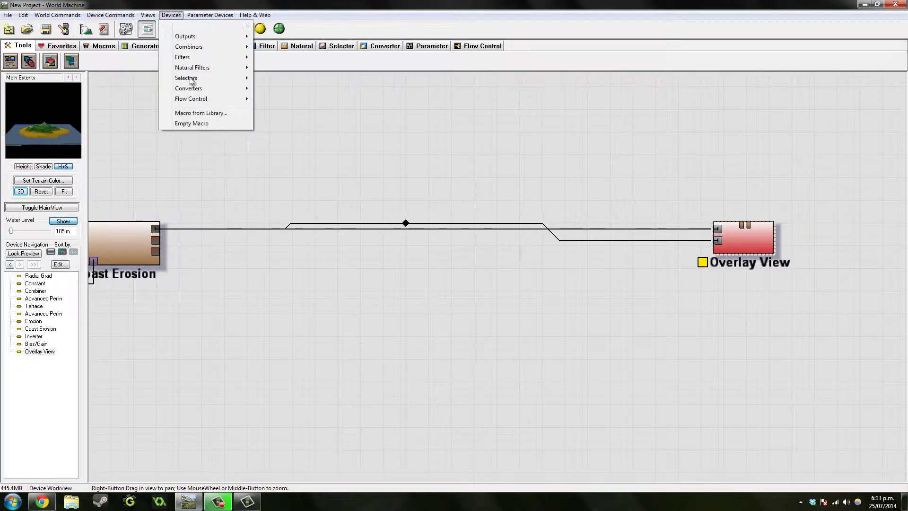
{"action": "left_click", "coordinate": [192, 123]}
{"action": "left_click", "coordinate": [429, 312]}
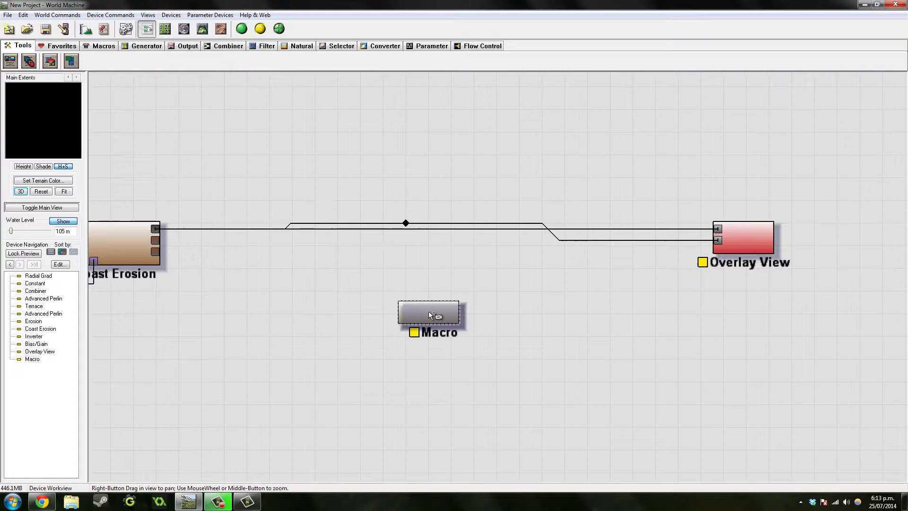
{"action": "left_click_drag", "start_coordinate": [436, 319], "coordinate": [420, 321]}
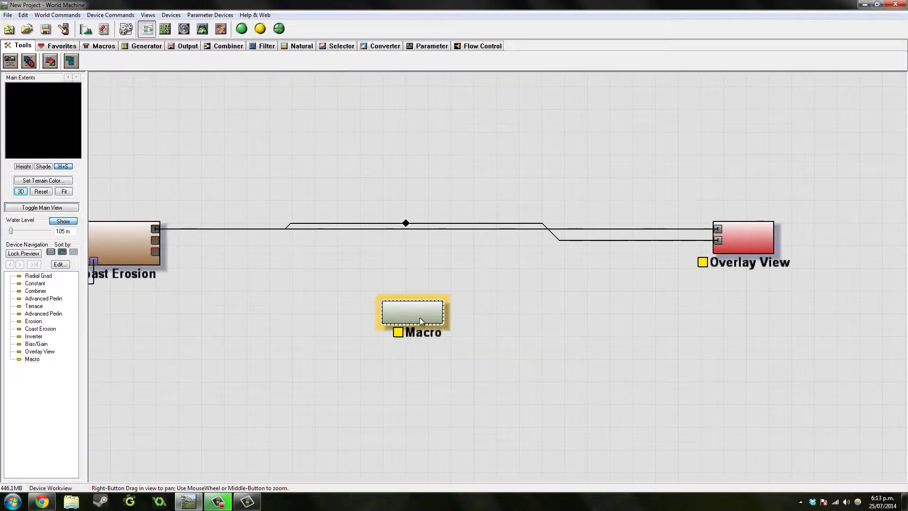
Step: Open the empty macro's internal network and spread its Macro In and Macro Out devices farther apart
{"action": "double_click", "coordinate": [419, 316]}
{"action": "left_click", "coordinate": [364, 268]}
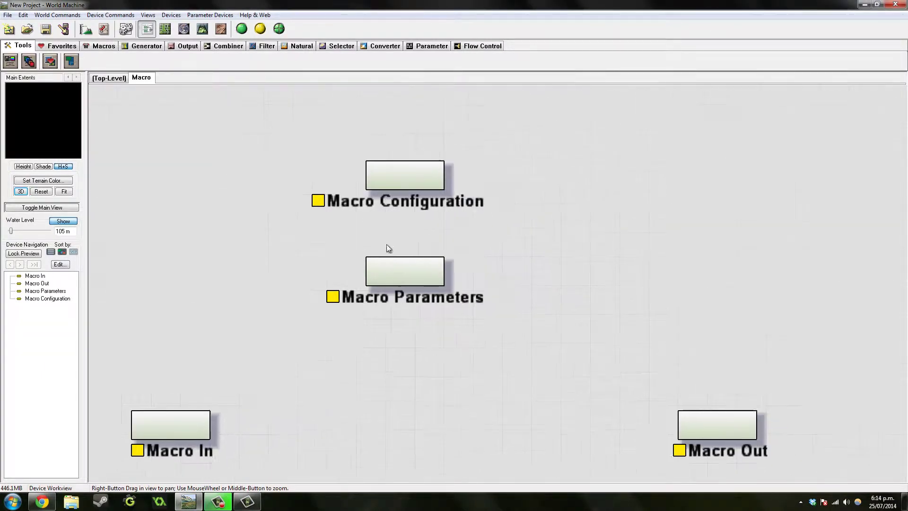
{"action": "left_click", "coordinate": [344, 271]}
{"action": "left_click", "coordinate": [339, 180]}
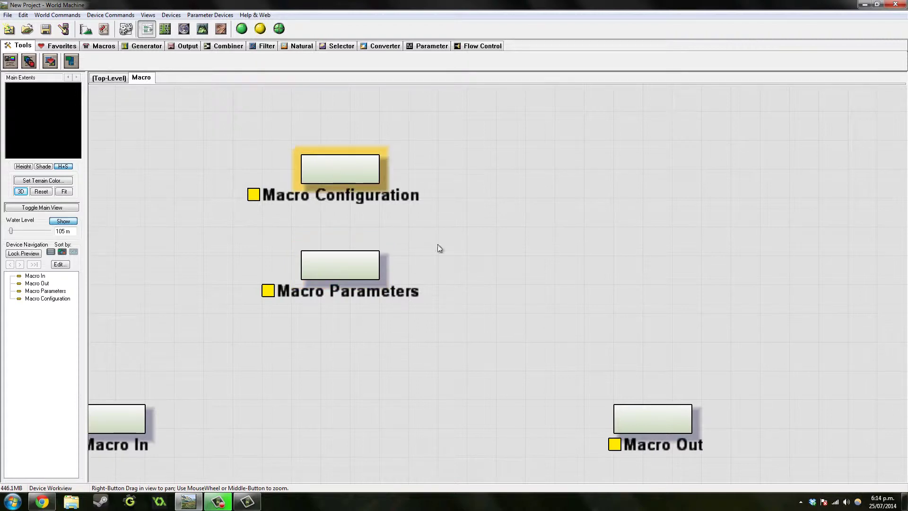
{"action": "right_click_drag", "start_coordinate": [384, 336], "coordinate": [563, 225]}
{"action": "left_click_drag", "start_coordinate": [302, 301], "coordinate": [188, 364]}
{"action": "right_click_drag", "start_coordinate": [453, 349], "coordinate": [325, 280]}
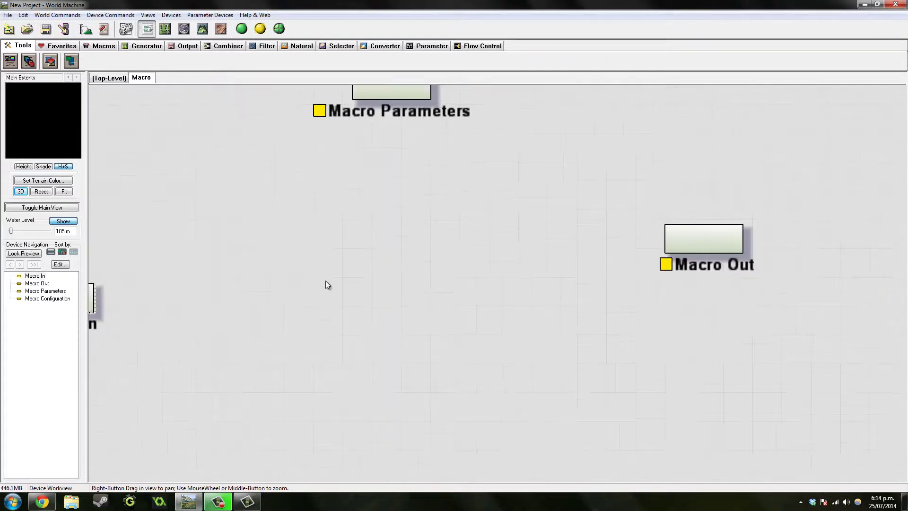
{"action": "left_click_drag", "start_coordinate": [718, 244], "coordinate": [774, 292]}
{"action": "right_click_drag", "start_coordinate": [324, 291], "coordinate": [641, 262]}
Step: Add a new port to the Macro In device
{"action": "left_click", "coordinate": [385, 270]}
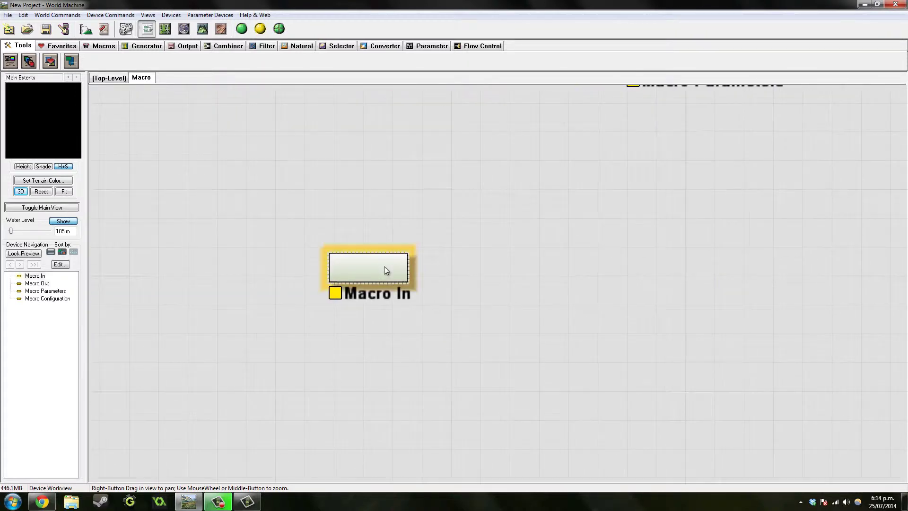
{"action": "double_click", "coordinate": [381, 265]}
{"action": "left_click", "coordinate": [399, 241]}
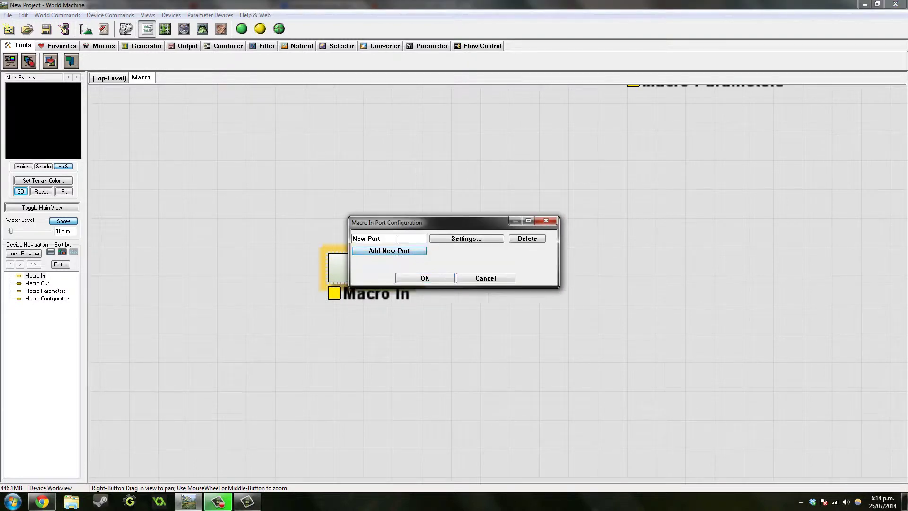
{"action": "left_click", "coordinate": [424, 278]}
Step: Add a new port to the Macro Out device
{"action": "right_click_drag", "start_coordinate": [561, 271], "coordinate": [229, 276]}
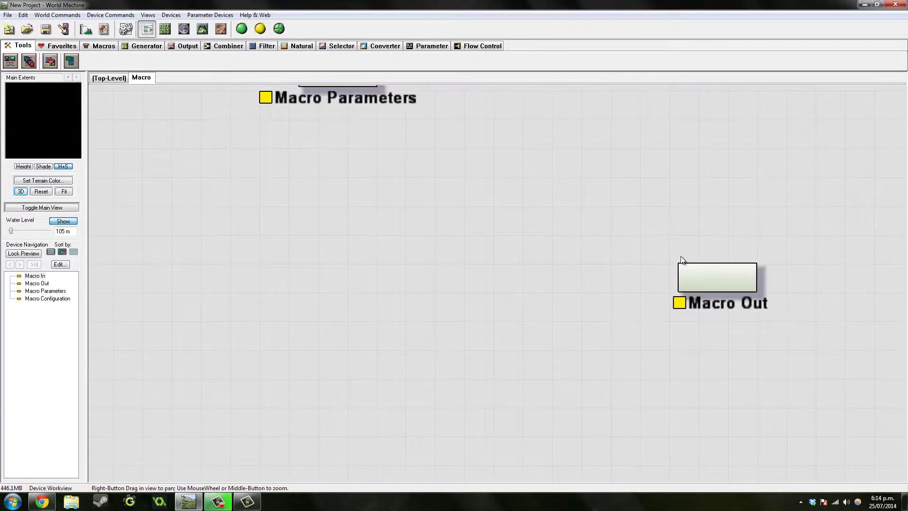
{"action": "left_click", "coordinate": [740, 280]}
{"action": "double_click", "coordinate": [741, 281]}
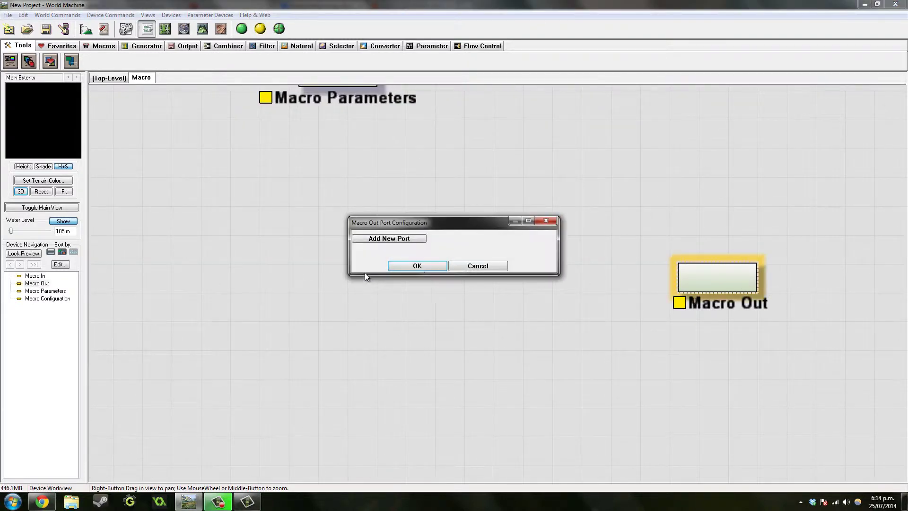
{"action": "left_click", "coordinate": [406, 249]}
{"action": "left_click", "coordinate": [424, 282]}
Step: Check the data type in the port settings of the Macro In device
{"action": "right_click_drag", "start_coordinate": [253, 149], "coordinate": [94, 82]}
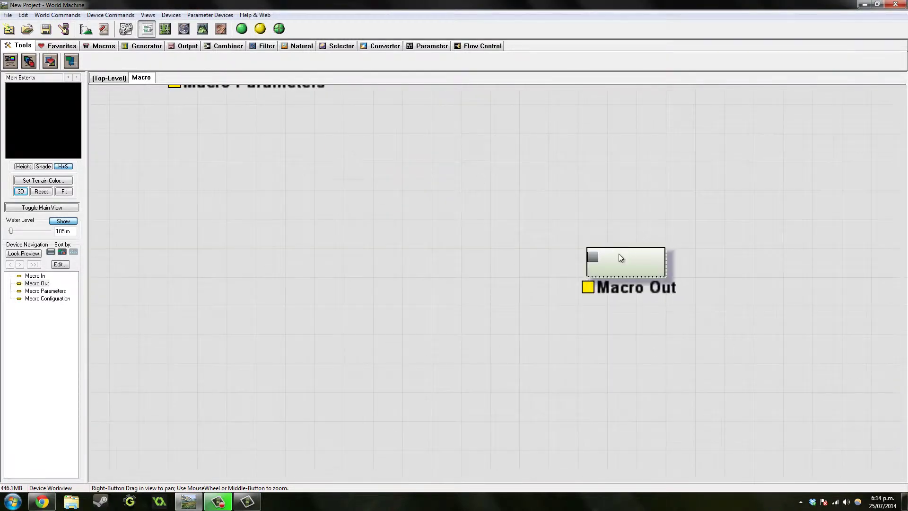
{"action": "right_click_drag", "start_coordinate": [171, 273], "coordinate": [525, 247]}
{"action": "double_click", "coordinate": [268, 243]}
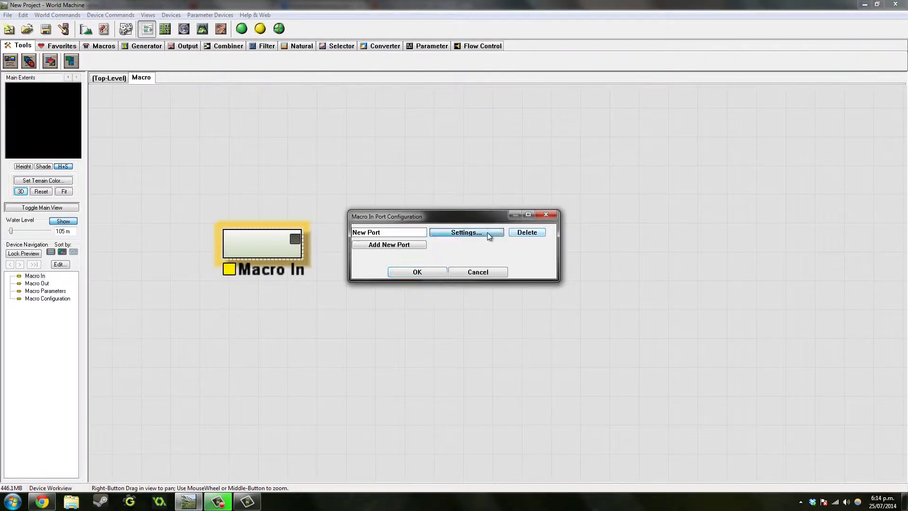
{"action": "left_click", "coordinate": [487, 232]}
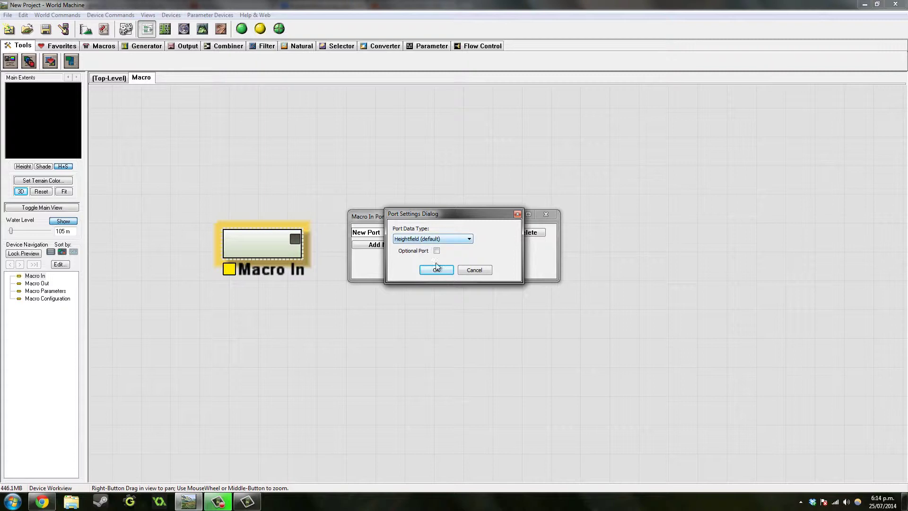
{"action": "left_click", "coordinate": [437, 270]}
{"action": "left_click", "coordinate": [416, 270]}
Step: Choose the port data type for the Macro Out device's port and accept the port configuration
{"action": "left_click", "coordinate": [679, 271]}
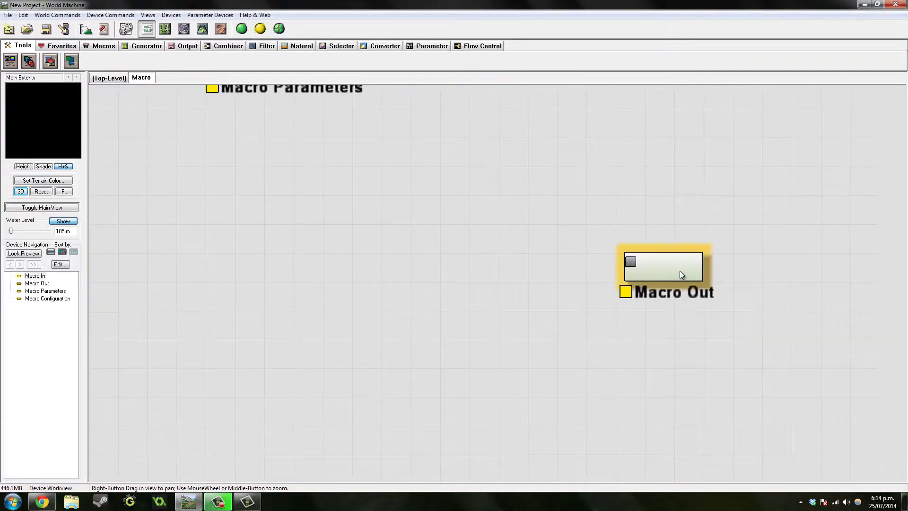
{"action": "double_click", "coordinate": [679, 271]}
{"action": "left_click", "coordinate": [447, 234]}
{"action": "left_click", "coordinate": [448, 238]}
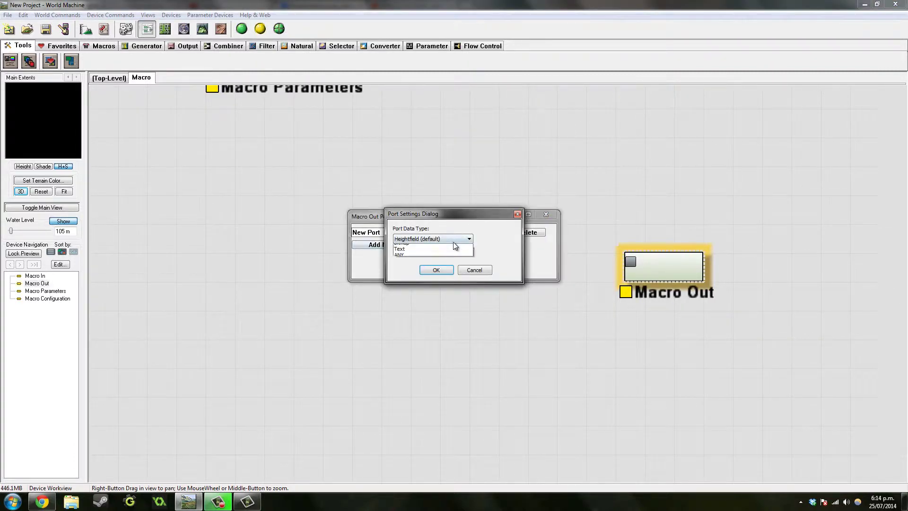
{"action": "left_click", "coordinate": [433, 258]}
{"action": "left_click", "coordinate": [436, 270]}
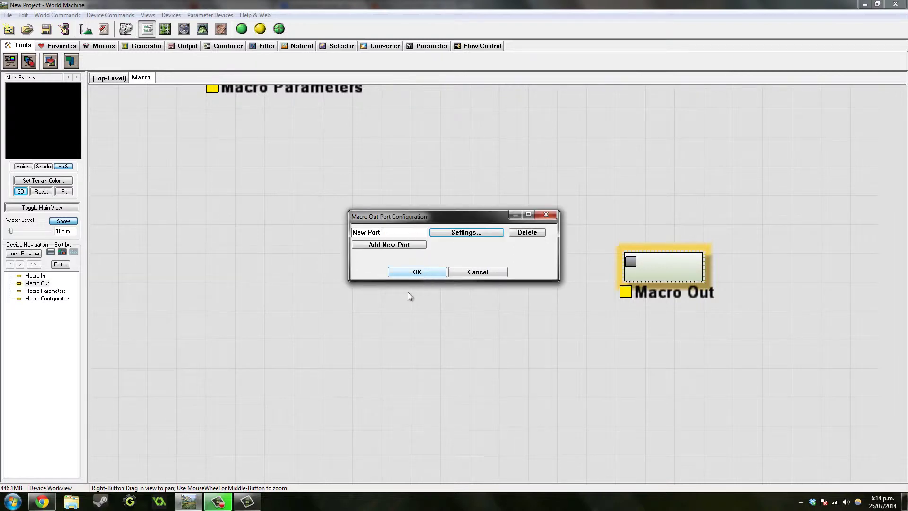
{"action": "left_click", "coordinate": [419, 273]}
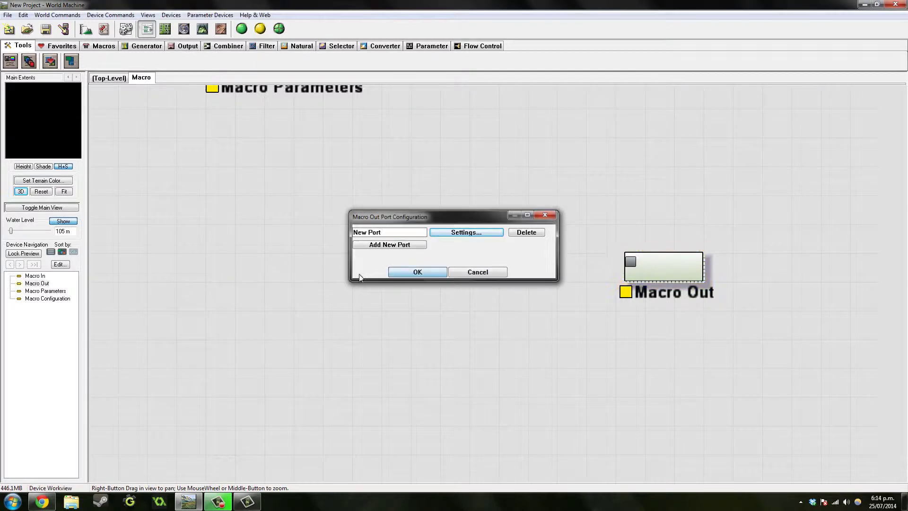
Step: Examine the authoring, icon and access settings of the Macro Configuration device
{"action": "scroll", "coordinate": [309, 264], "scroll_direction": "down", "scroll_amount": 3}
{"action": "right_click_drag", "start_coordinate": [310, 264], "coordinate": [379, 304]}
{"action": "scroll", "coordinate": [380, 305], "scroll_direction": "up", "scroll_amount": 2}
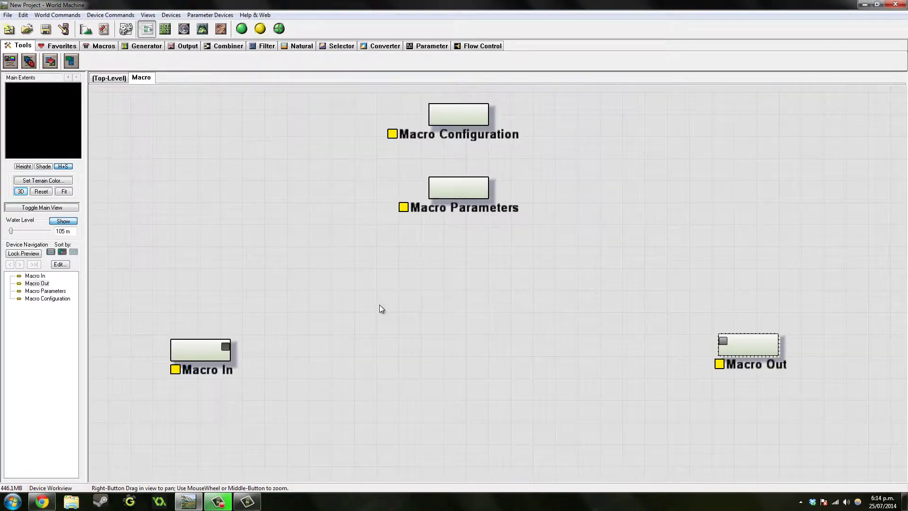
{"action": "left_click", "coordinate": [468, 117]}
{"action": "scroll", "coordinate": [472, 204], "scroll_direction": "down", "scroll_amount": 2}
{"action": "double_click", "coordinate": [475, 206]}
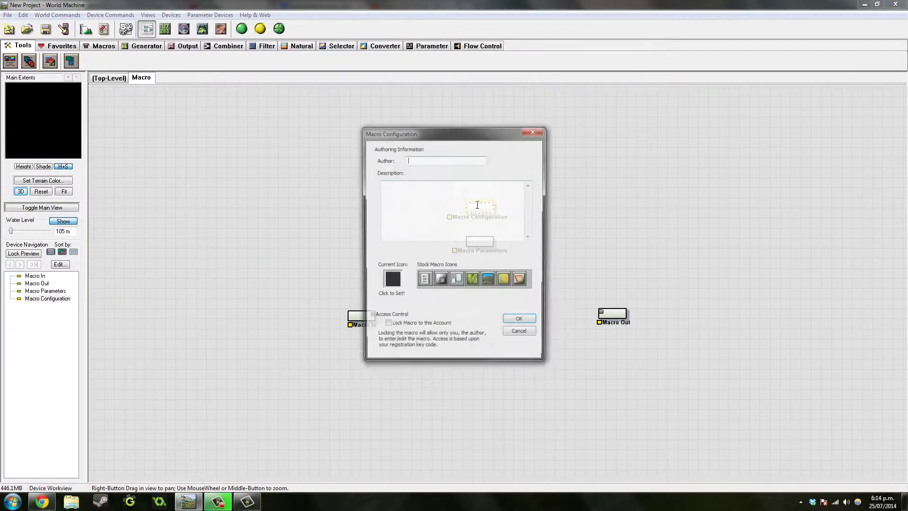
{"action": "left_click", "coordinate": [521, 335]}
Step: Rearrange the macro's devices, moving Macro Configuration out of the way and placing Macro Parameters above Macro In
{"action": "left_click_drag", "start_coordinate": [473, 223], "coordinate": [201, 79]}
{"action": "scroll", "coordinate": [422, 273], "scroll_direction": "up", "scroll_amount": 3}
{"action": "scroll", "coordinate": [496, 305], "scroll_direction": "up", "scroll_amount": 4}
{"action": "right_click_drag", "start_coordinate": [466, 276], "coordinate": [657, 283]}
{"action": "left_click_drag", "start_coordinate": [224, 286], "coordinate": [142, 277]}
{"action": "scroll", "coordinate": [224, 286], "scroll_direction": "down", "scroll_amount": 5}
{"action": "right_click_drag", "start_coordinate": [441, 287], "coordinate": [575, 300]}
{"action": "left_click_drag", "start_coordinate": [629, 221], "coordinate": [267, 155]}
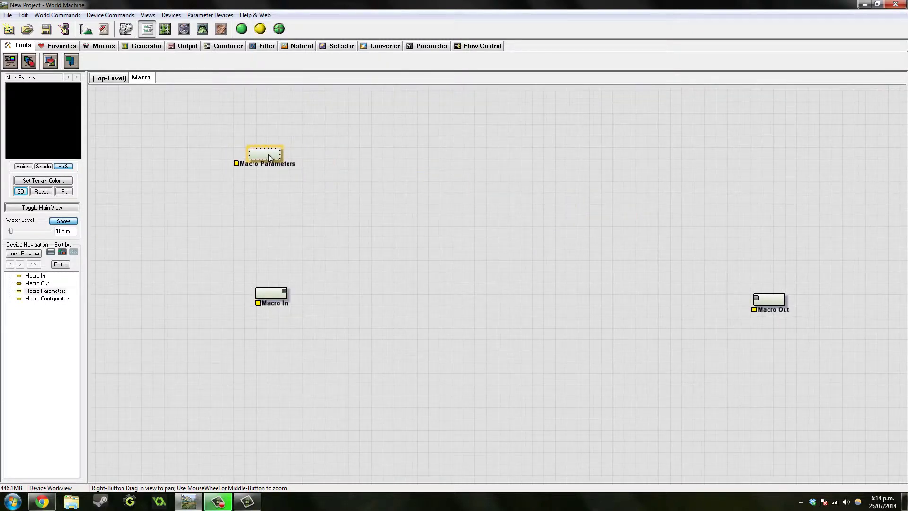
Step: Add a scalar parameter named Beach Height to the Macro Parameters device
{"action": "double_click", "coordinate": [274, 153]}
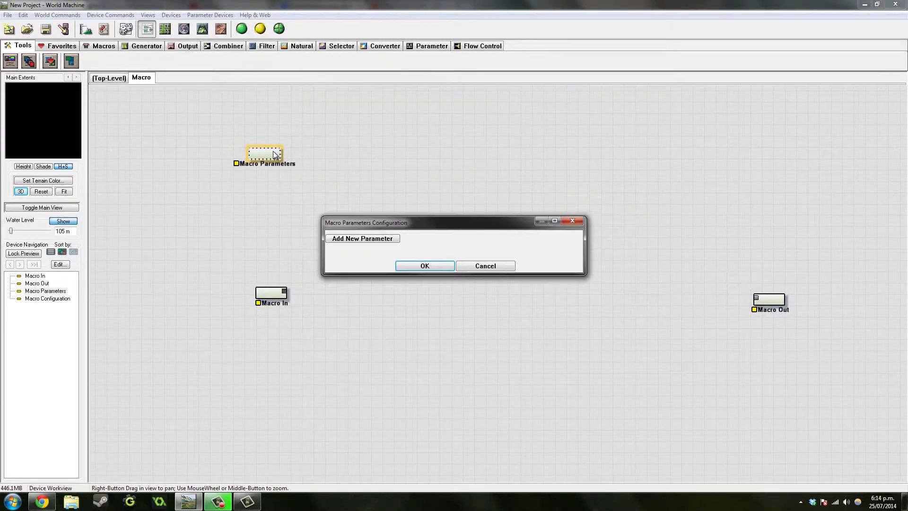
{"action": "left_click", "coordinate": [335, 239]}
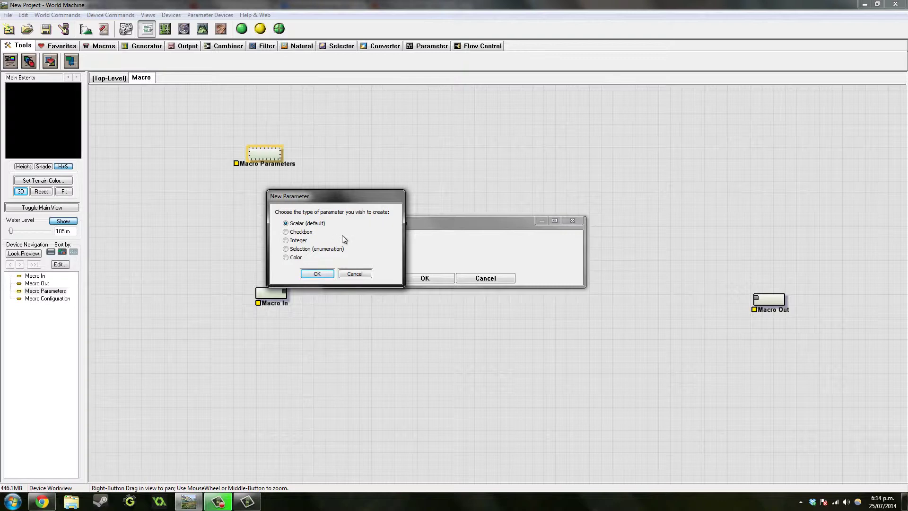
{"action": "left_click", "coordinate": [317, 274]}
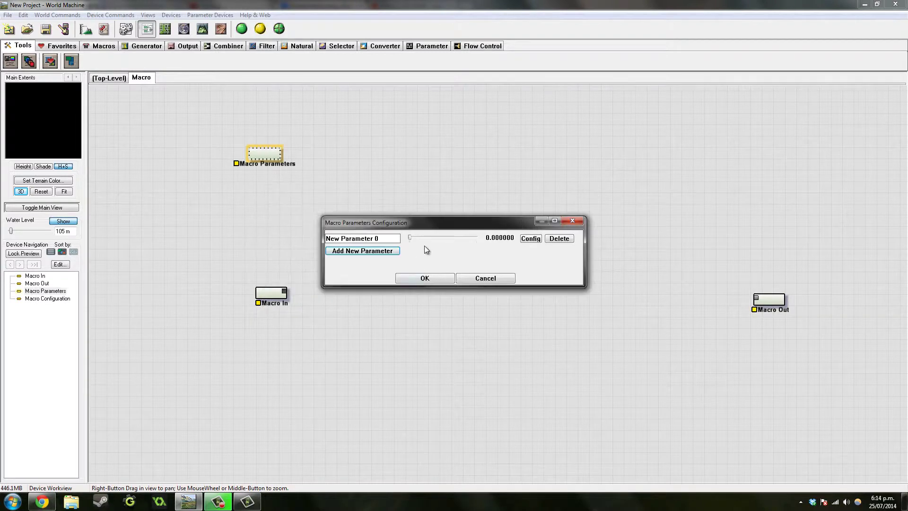
{"action": "type", "text": "B"}
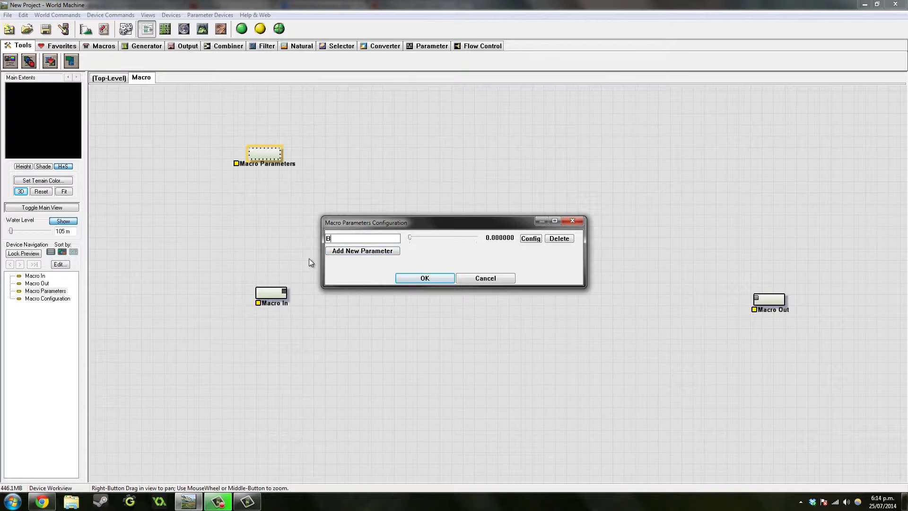
{"action": "type", "text": "each Height"}
Step: Add a second scalar parameter named Cliff Strength and accept the Macro Parameters configuration
{"action": "left_click", "coordinate": [363, 251]}
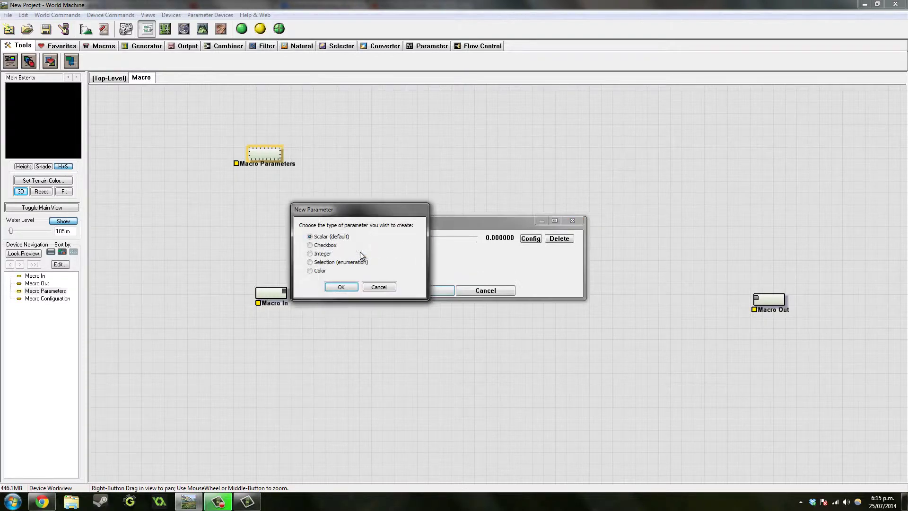
{"action": "left_click", "coordinate": [353, 290]}
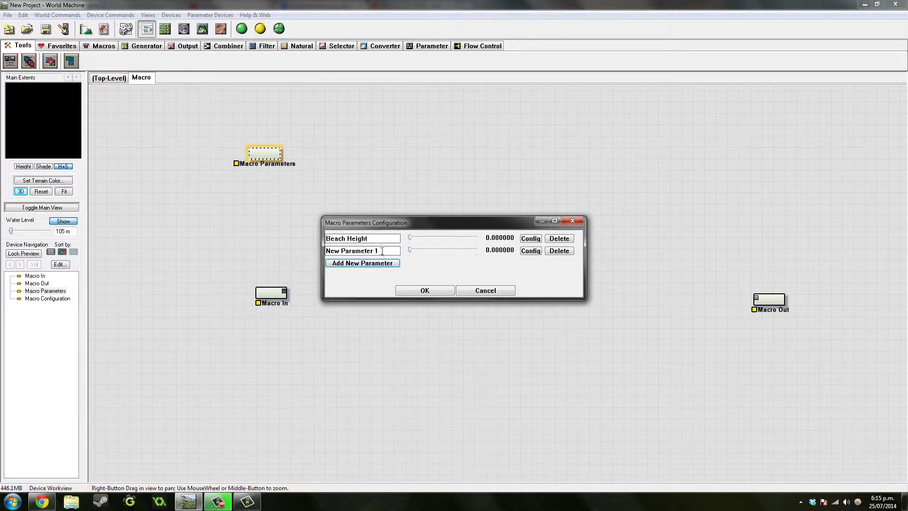
{"action": "left_click_drag", "start_coordinate": [382, 251], "coordinate": [289, 246]}
{"action": "type", "text": "C"}
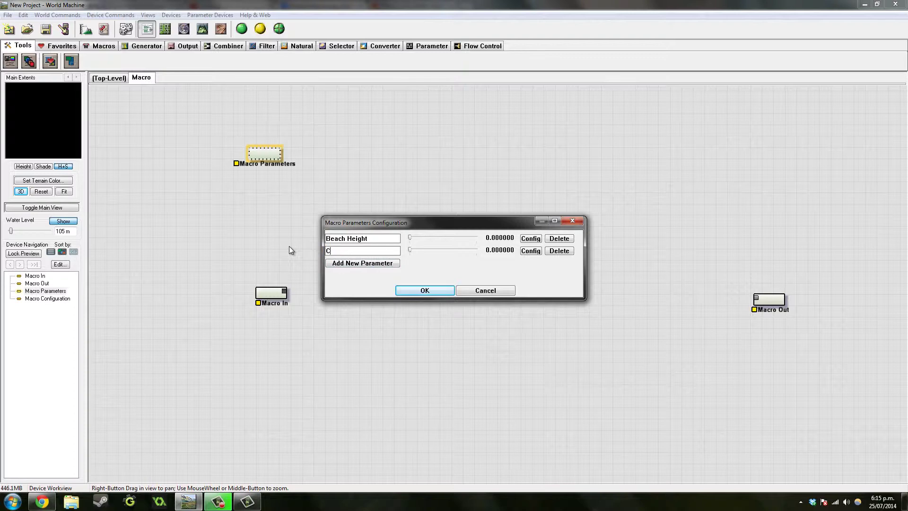
{"action": "type", "text": "liff Stregn"}
{"action": "key", "text": "BackSpace"}
{"action": "key", "text": "BackSpace"}
{"action": "key", "text": "BackSpace"}
{"action": "type", "text": "enthg"}
{"action": "left_click", "coordinate": [419, 290]}
{"action": "scroll", "coordinate": [302, 220], "scroll_direction": "up", "scroll_amount": 3}
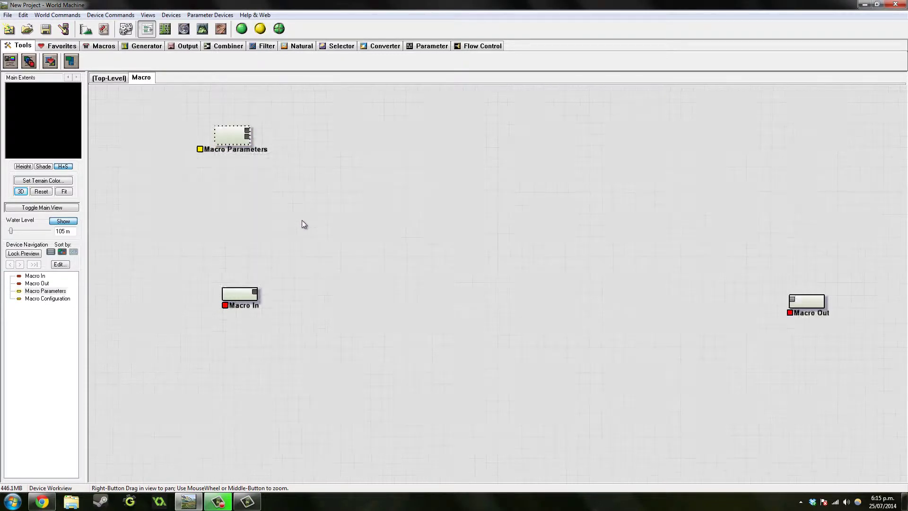
{"action": "scroll", "coordinate": [279, 219], "scroll_direction": "down", "scroll_amount": 2}
{"action": "right_click_drag", "start_coordinate": [319, 247], "coordinate": [278, 245]}
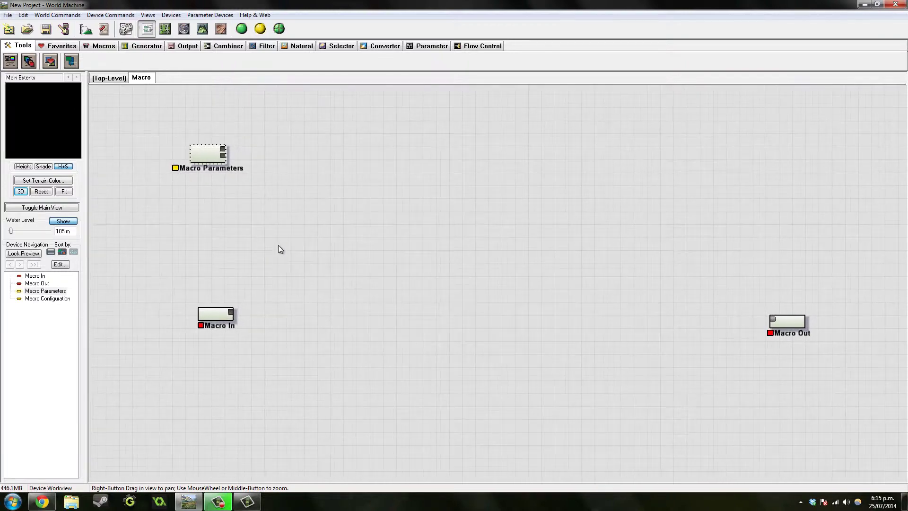
{"action": "scroll", "coordinate": [276, 246], "scroll_direction": "up", "scroll_amount": 1}
{"action": "right_click_drag", "start_coordinate": [257, 300], "coordinate": [256, 310]}
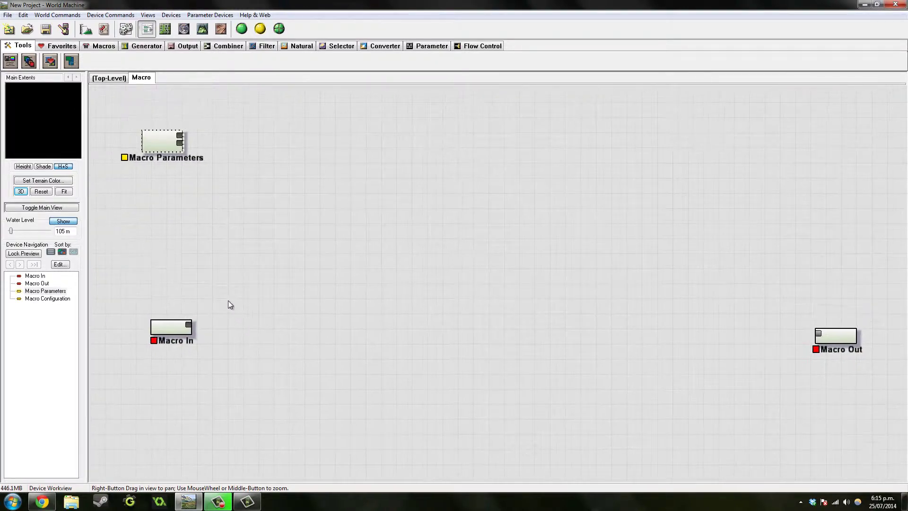
{"action": "left_click", "coordinate": [98, 49]}
{"action": "left_click", "coordinate": [185, 46]}
{"action": "left_click", "coordinate": [338, 46]}
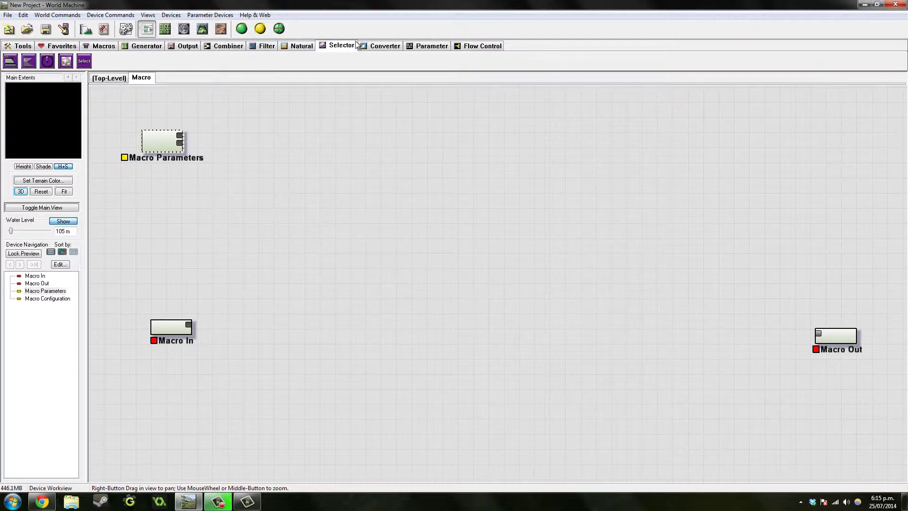
{"action": "left_click", "coordinate": [10, 61]}
Step: At the top level, wire Coast Erosion's first output into the Macro and the Macro's output into Overlay View's second input
{"action": "left_click", "coordinate": [109, 78]}
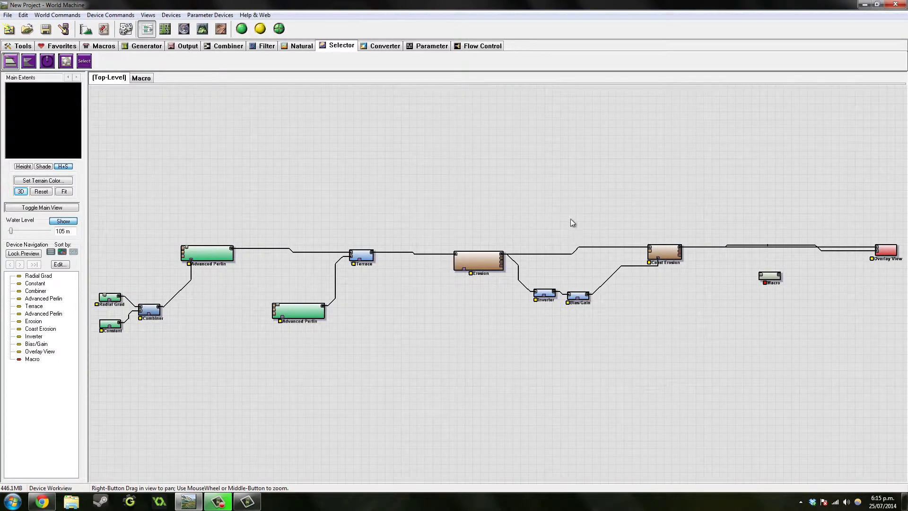
{"action": "right_click_drag", "start_coordinate": [706, 289], "coordinate": [539, 278]}
{"action": "scroll", "coordinate": [651, 242], "scroll_direction": "up", "scroll_amount": 2}
{"action": "right_click_drag", "start_coordinate": [692, 250], "coordinate": [460, 276]}
{"action": "scroll", "coordinate": [341, 291], "scroll_direction": "up", "scroll_amount": 1}
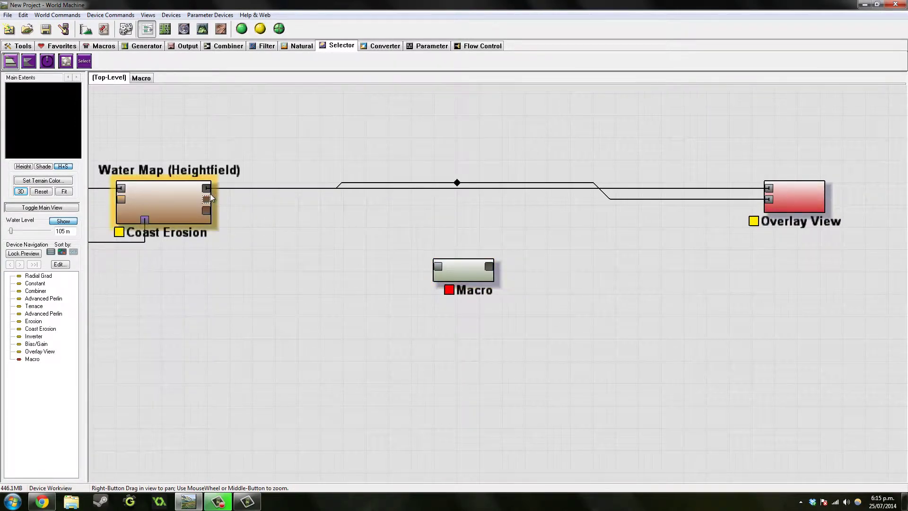
{"action": "left_click_drag", "start_coordinate": [207, 199], "coordinate": [769, 199]}
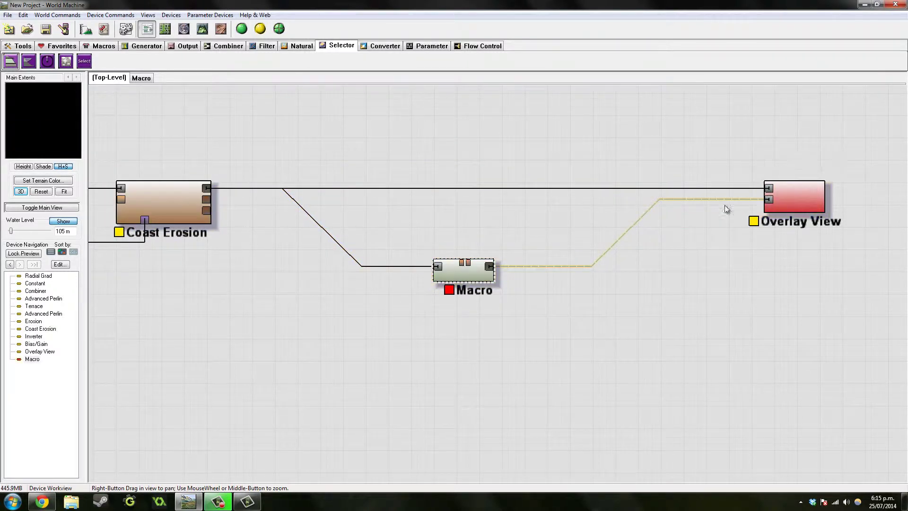
Step: Enter the macro and place a Color Generator device between Macro Parameters and Macro In
{"action": "double_click", "coordinate": [474, 274]}
{"action": "left_click", "coordinate": [355, 277]}
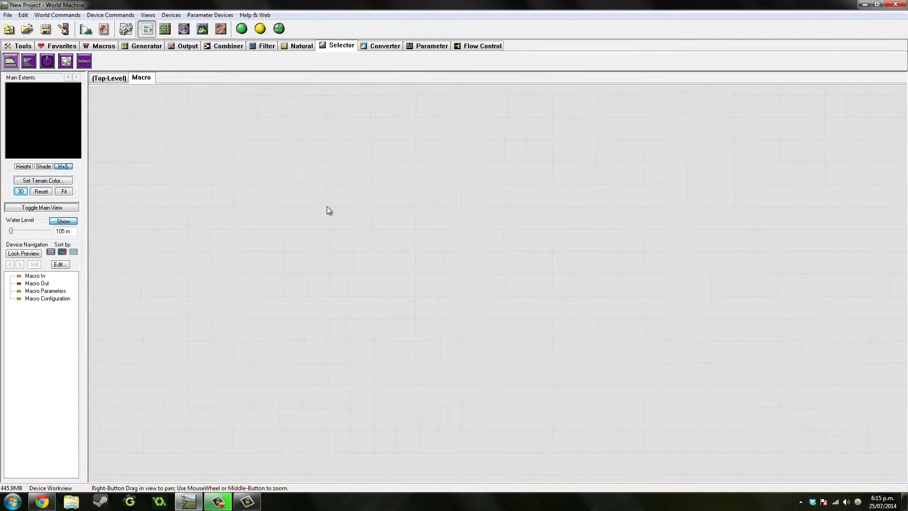
{"action": "scroll", "coordinate": [515, 167], "scroll_direction": "up", "scroll_amount": 5}
{"action": "scroll", "coordinate": [377, 218], "scroll_direction": "down", "scroll_amount": 2}
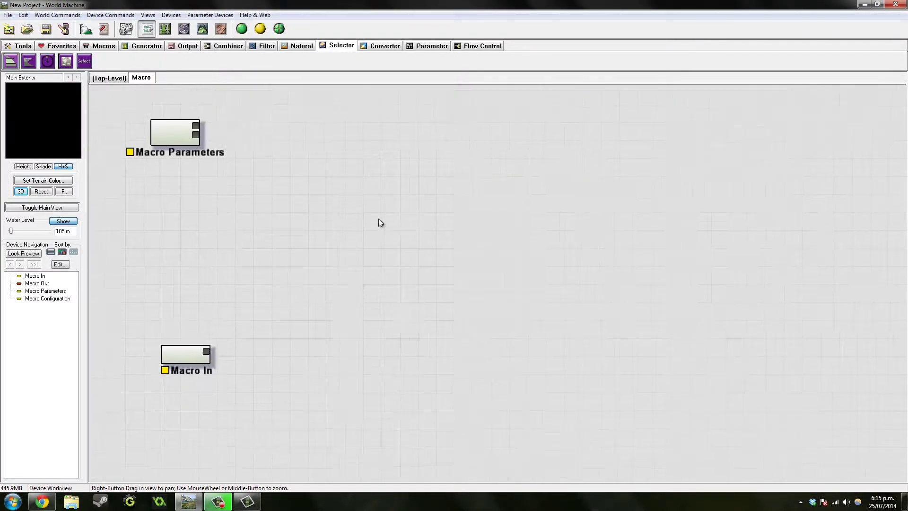
{"action": "left_click", "coordinate": [181, 46]}
{"action": "left_click", "coordinate": [140, 48]}
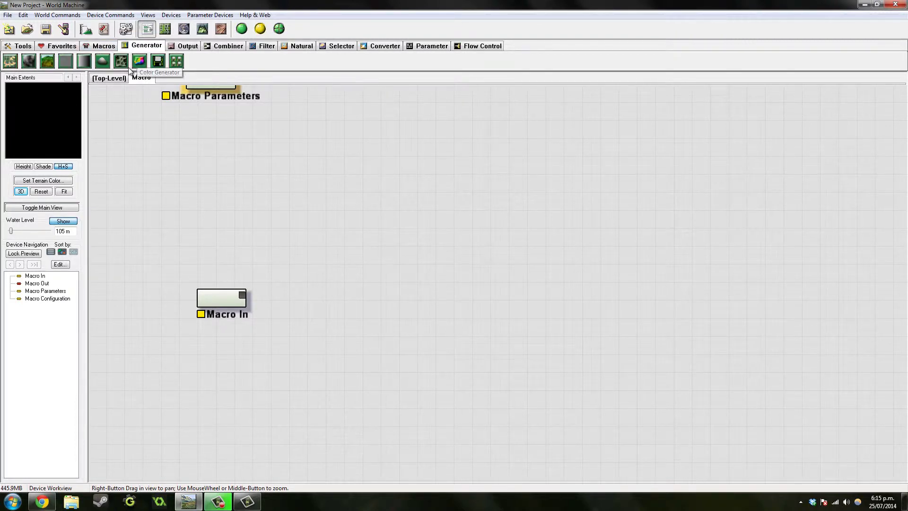
{"action": "left_click", "coordinate": [139, 61]}
{"action": "left_click", "coordinate": [353, 201]}
Step: Set the Color Generator's color to a grass green of about red 89, green 162, blue 68
{"action": "double_click", "coordinate": [352, 203]}
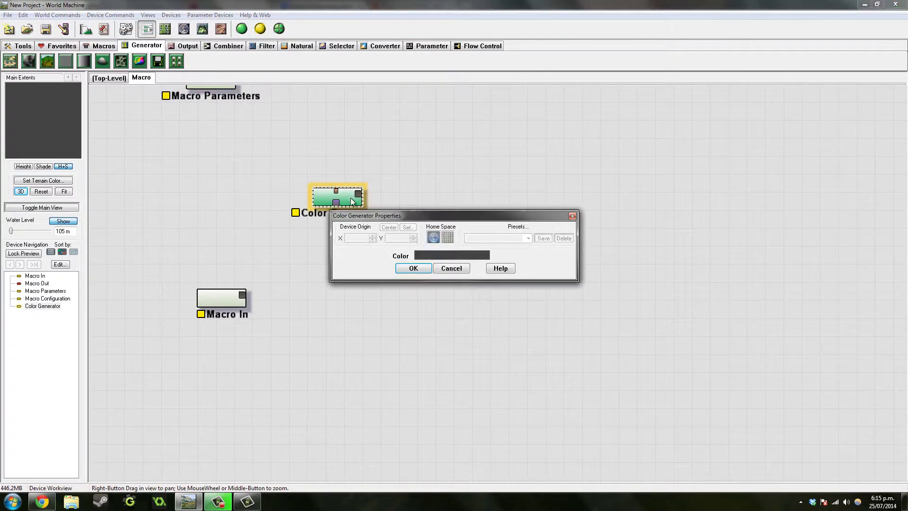
{"action": "left_click", "coordinate": [452, 255]}
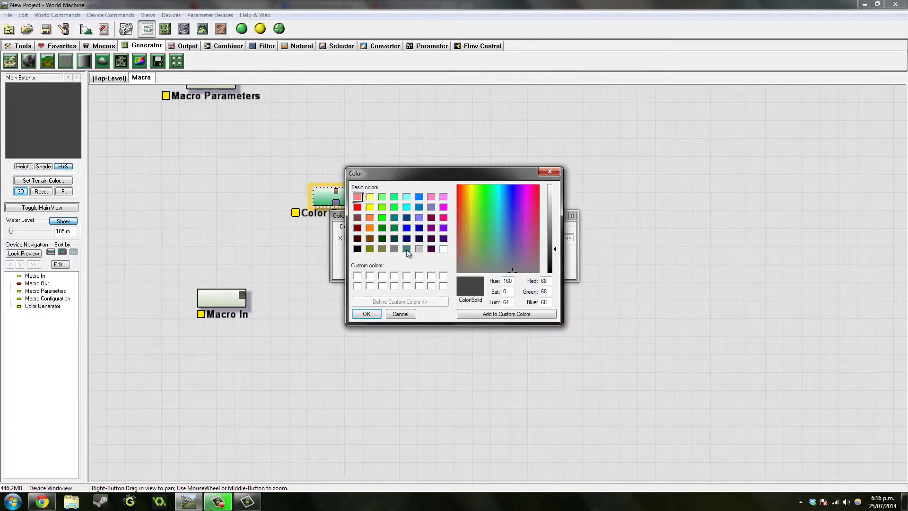
{"action": "left_click", "coordinate": [383, 228]}
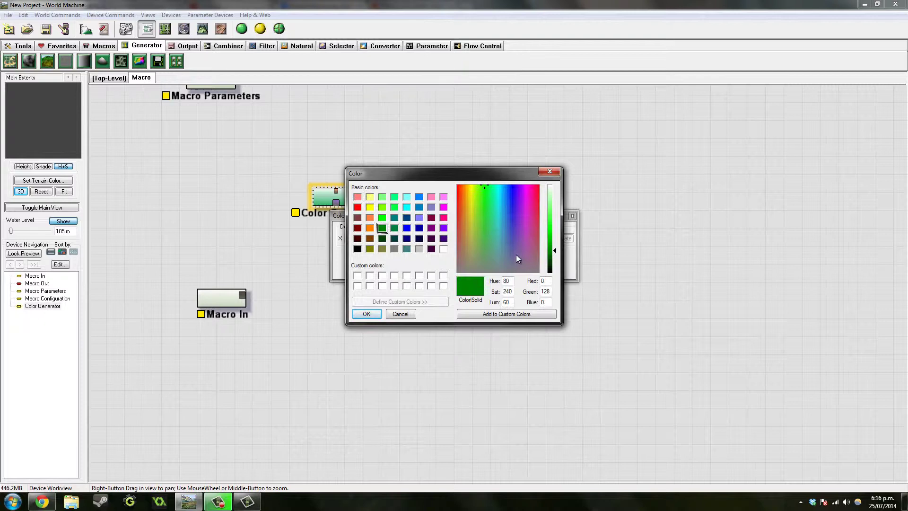
{"action": "left_click", "coordinate": [485, 234]}
{"action": "left_click_drag", "start_coordinate": [554, 251], "coordinate": [556, 241]}
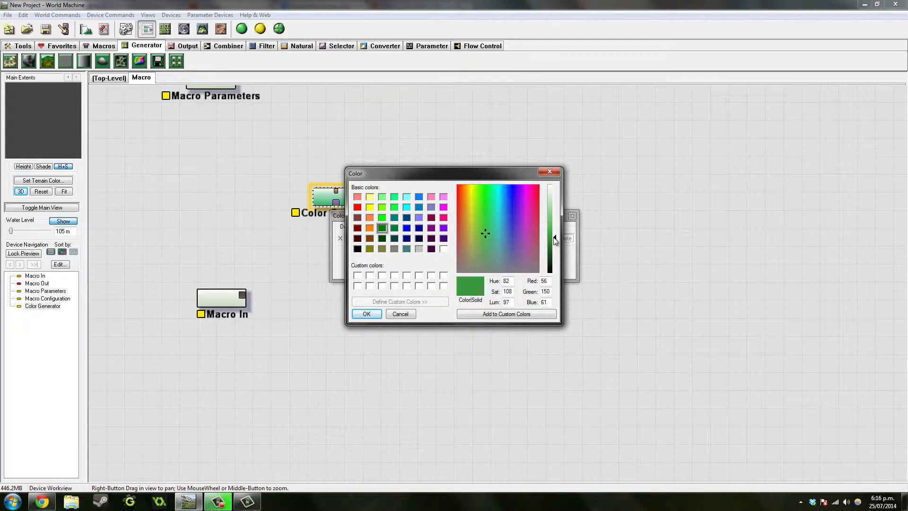
{"action": "left_click", "coordinate": [483, 237]}
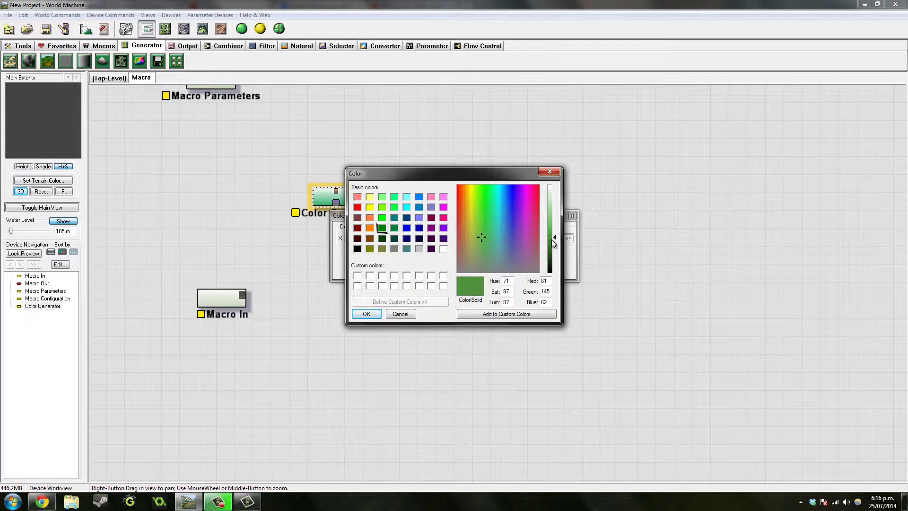
{"action": "left_click_drag", "start_coordinate": [552, 240], "coordinate": [551, 235]}
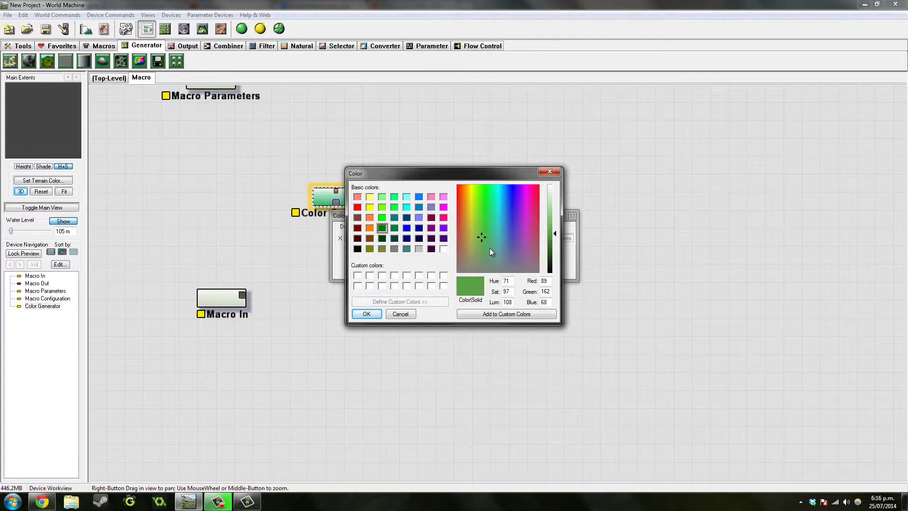
{"action": "left_click", "coordinate": [372, 314]}
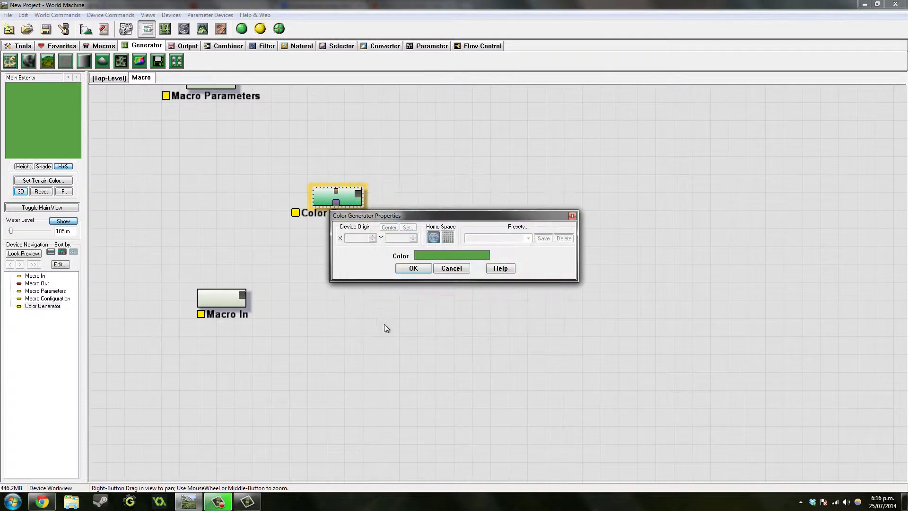
{"action": "left_click", "coordinate": [422, 271]}
Step: Connect the Color Generator's output to Macro Out and return to the top level
{"action": "right_click_drag", "start_coordinate": [461, 261], "coordinate": [206, 264]}
{"action": "left_click_drag", "start_coordinate": [106, 197], "coordinate": [738, 309]}
{"action": "left_click", "coordinate": [119, 82]}
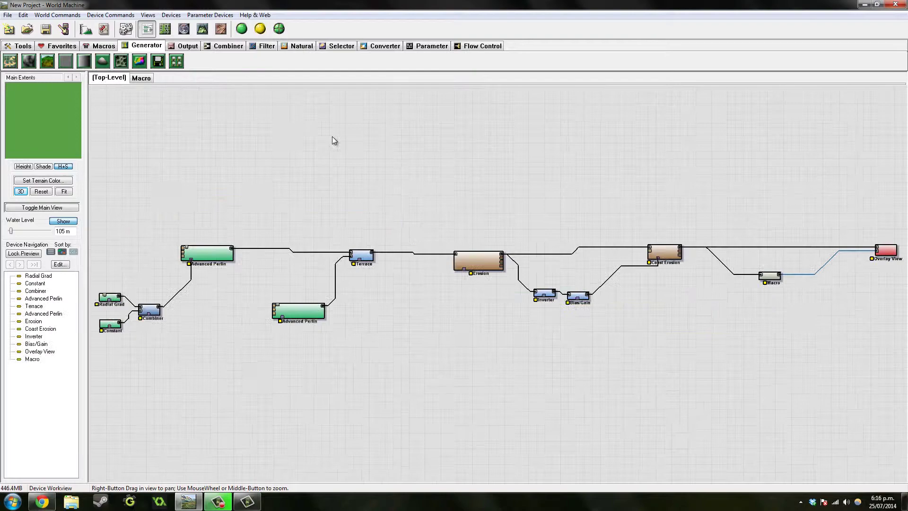
Step: Inspect the Overlay View's colored island from several angles in the 3D view
{"action": "left_click", "coordinate": [561, 249]}
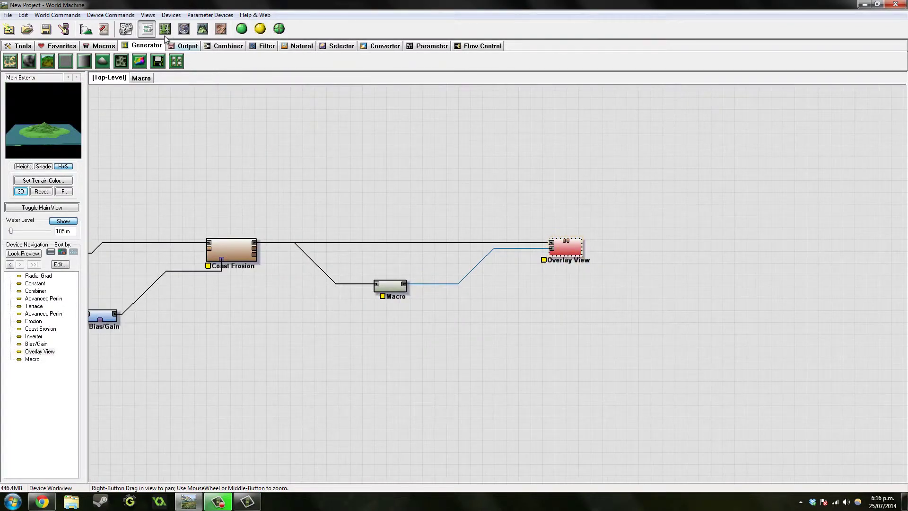
{"action": "left_click", "coordinate": [203, 29]}
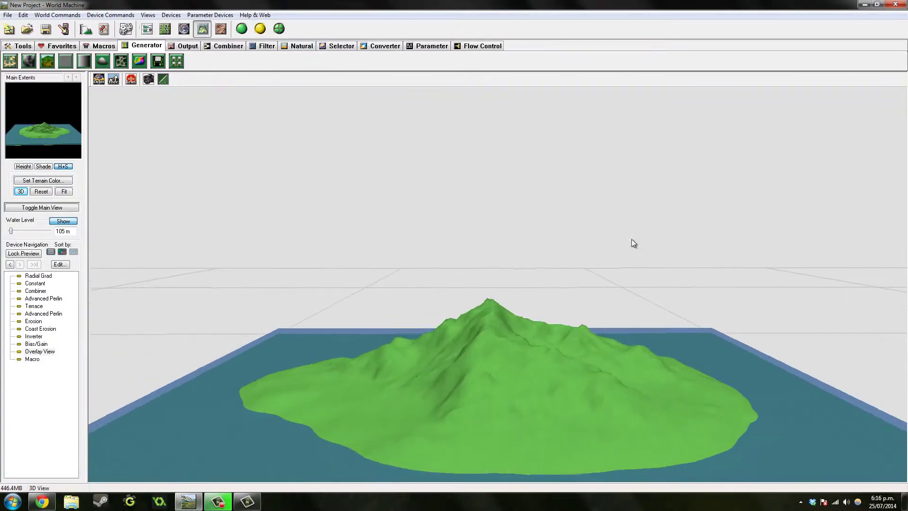
{"action": "left_click_drag", "start_coordinate": [632, 243], "coordinate": [505, 345]}
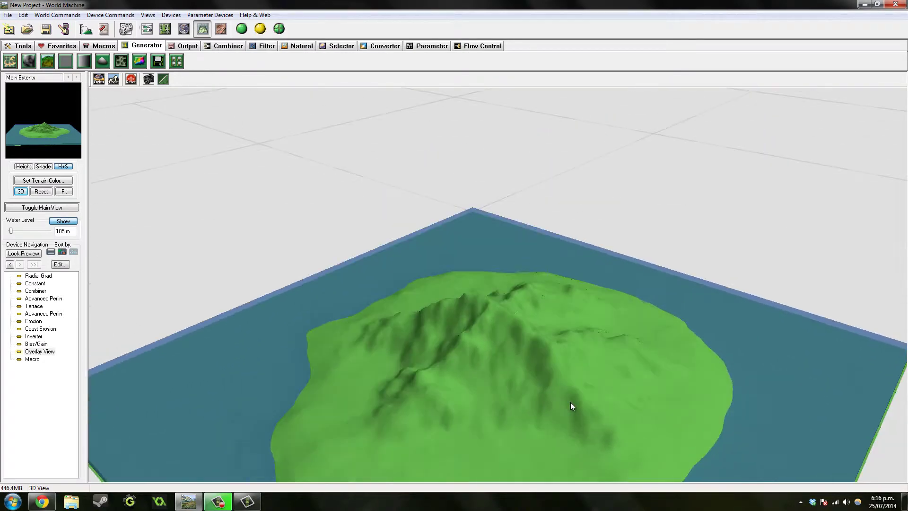
{"action": "left_click_drag", "start_coordinate": [572, 406], "coordinate": [201, 74]}
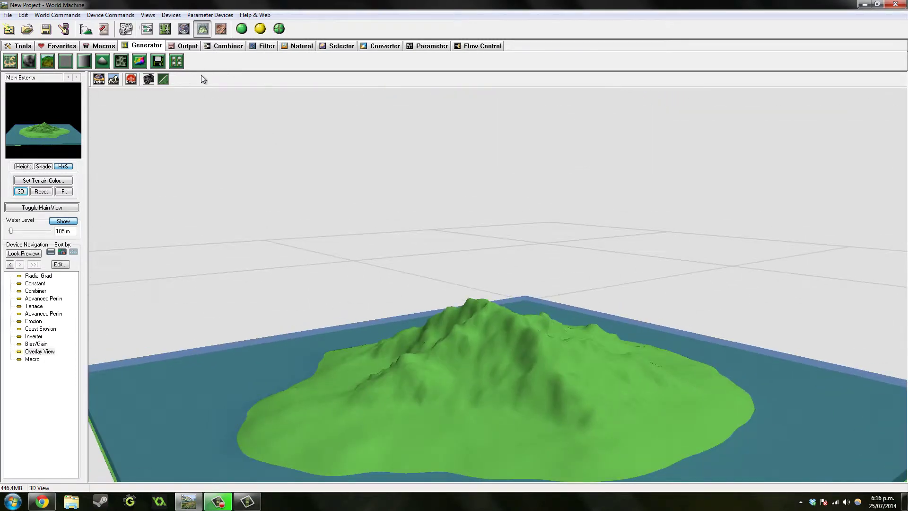
Step: Go back into the macro and change the Color Generator's color to a slightly more muted green
{"action": "left_click", "coordinate": [147, 28]}
{"action": "double_click", "coordinate": [397, 285]}
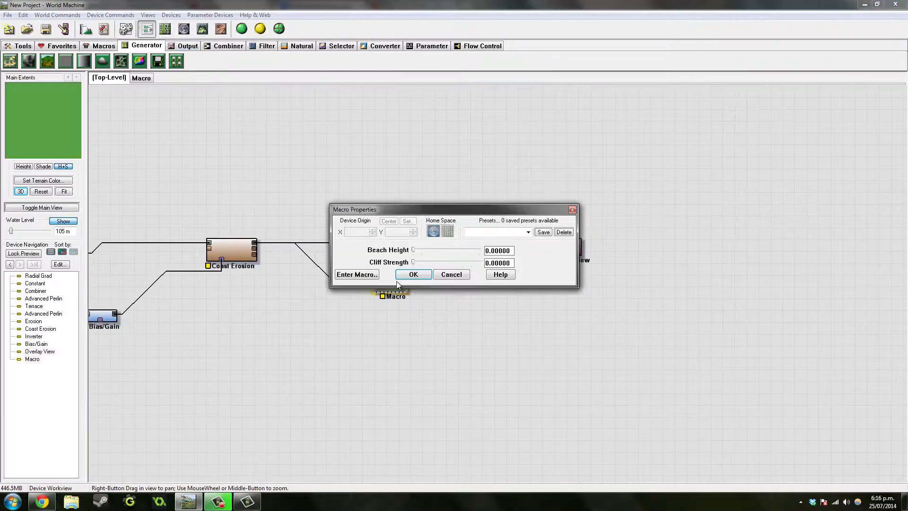
{"action": "left_click", "coordinate": [371, 275]}
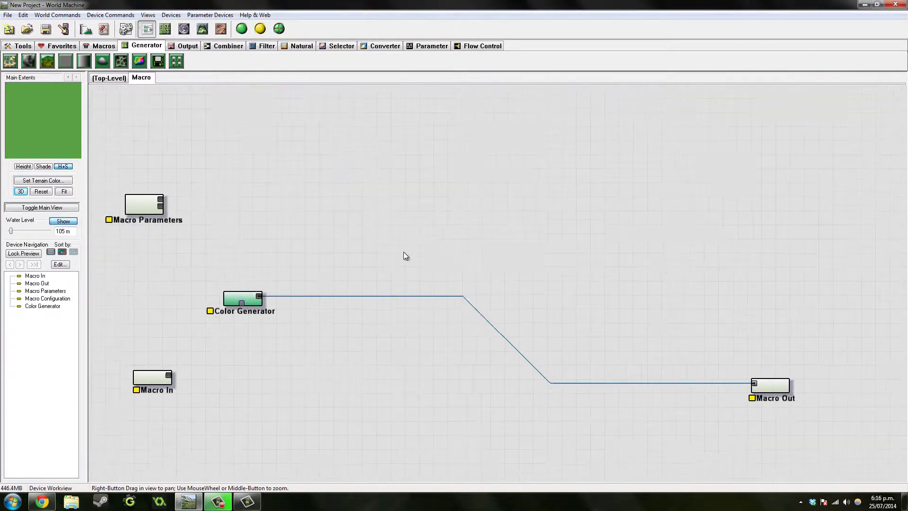
{"action": "double_click", "coordinate": [449, 248]}
{"action": "left_click", "coordinate": [453, 254]}
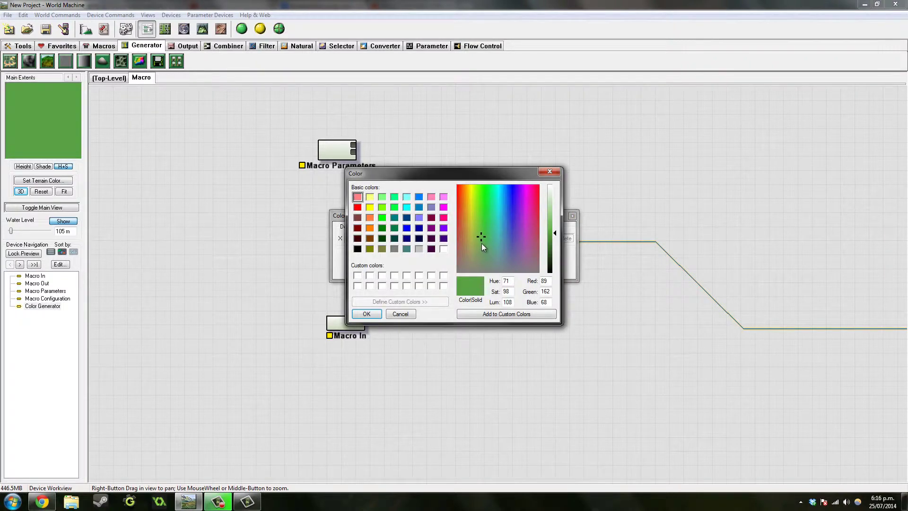
{"action": "left_click", "coordinate": [481, 243]}
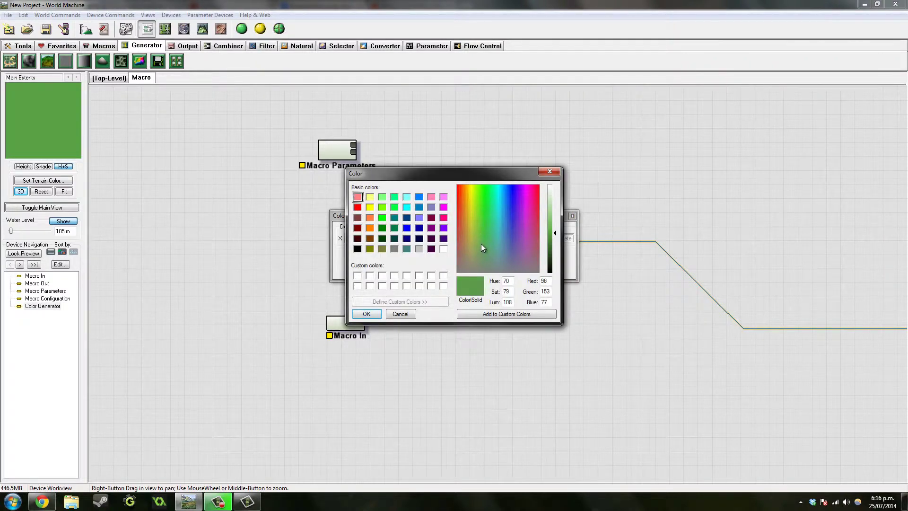
{"action": "left_click", "coordinate": [368, 314]}
{"action": "left_click", "coordinate": [413, 268]}
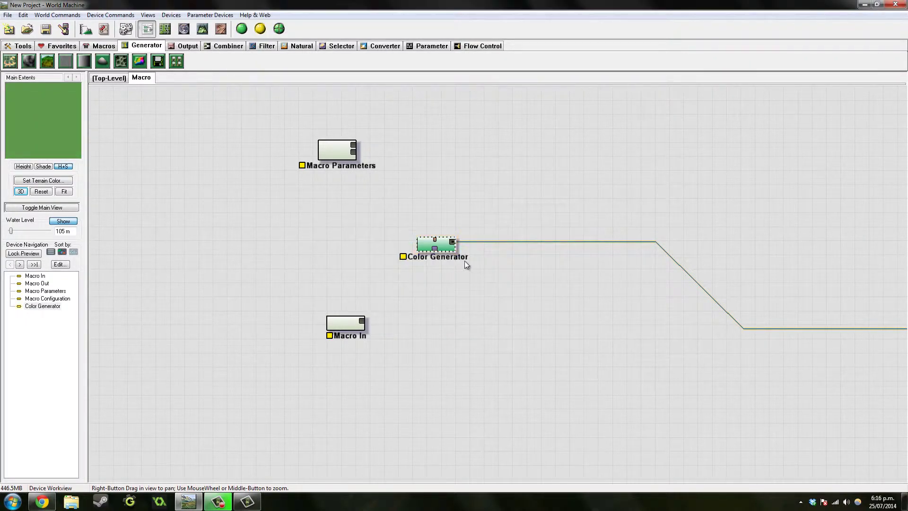
Step: Add a second Color Generator below the first and set it to a sand color of red 230, green 221, blue 204
{"action": "scroll", "coordinate": [465, 260], "scroll_direction": "up", "scroll_amount": 3}
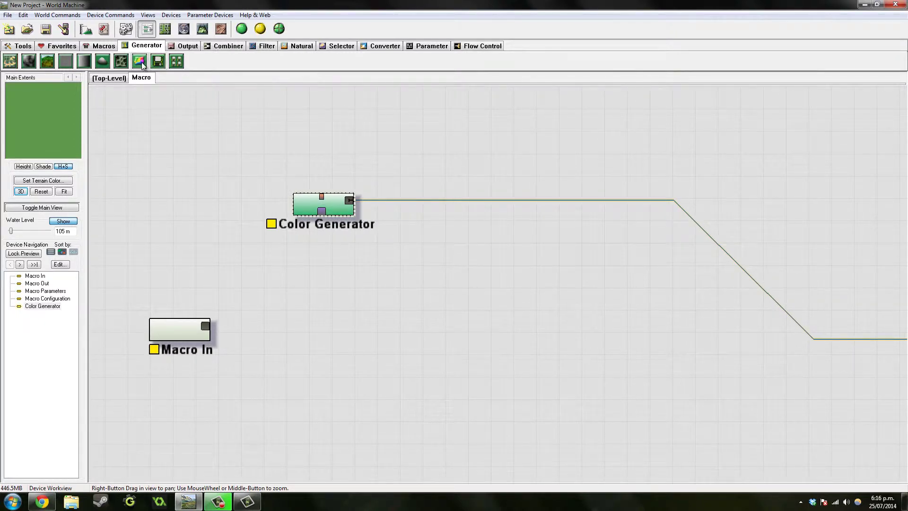
{"action": "left_click_drag", "start_coordinate": [140, 62], "coordinate": [325, 246]}
{"action": "left_click", "coordinate": [424, 256]}
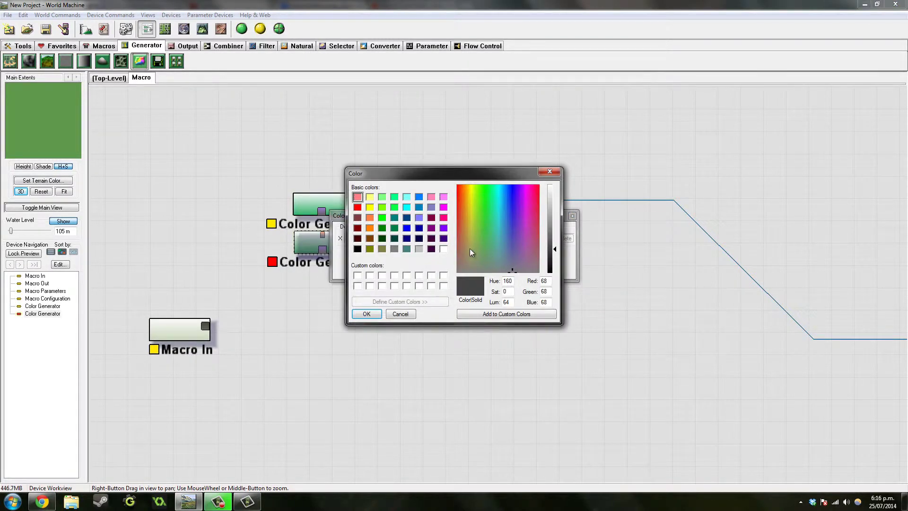
{"action": "mouse_move", "coordinate": [469, 252]}
{"action": "left_mouse_down"}
{"action": "mouse_move", "coordinate": [464, 226]}
{"action": "mouse_move", "coordinate": [467, 244]}
{"action": "left_mouse_up"}
{"action": "left_click_drag", "start_coordinate": [557, 244], "coordinate": [555, 202]}
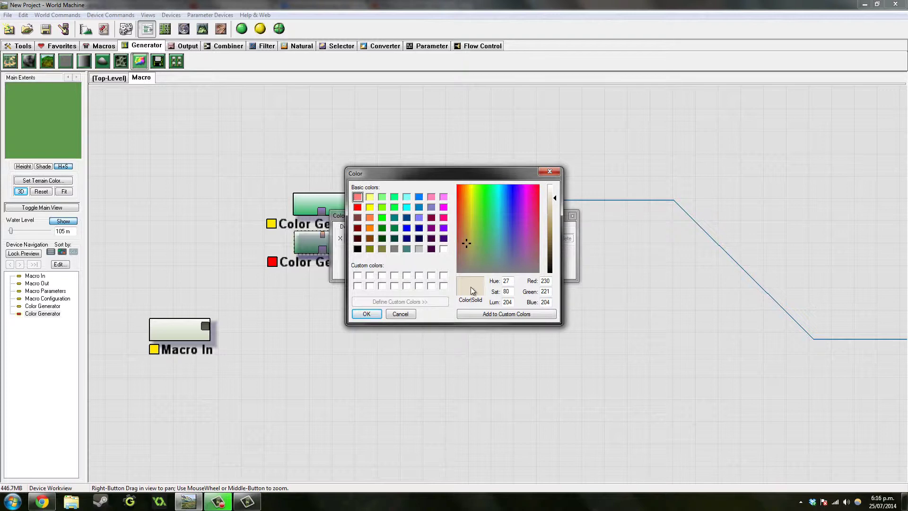
{"action": "left_click", "coordinate": [366, 314]}
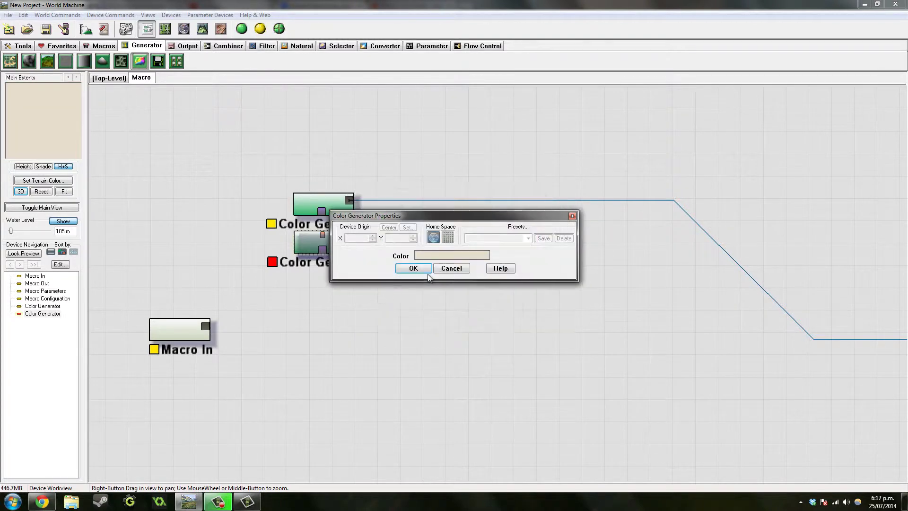
{"action": "left_click", "coordinate": [416, 269]}
Step: Spread out the two Color Generators so the sand one sits apart, between the green one and Macro In
{"action": "right_click_drag", "start_coordinate": [334, 285], "coordinate": [317, 172]}
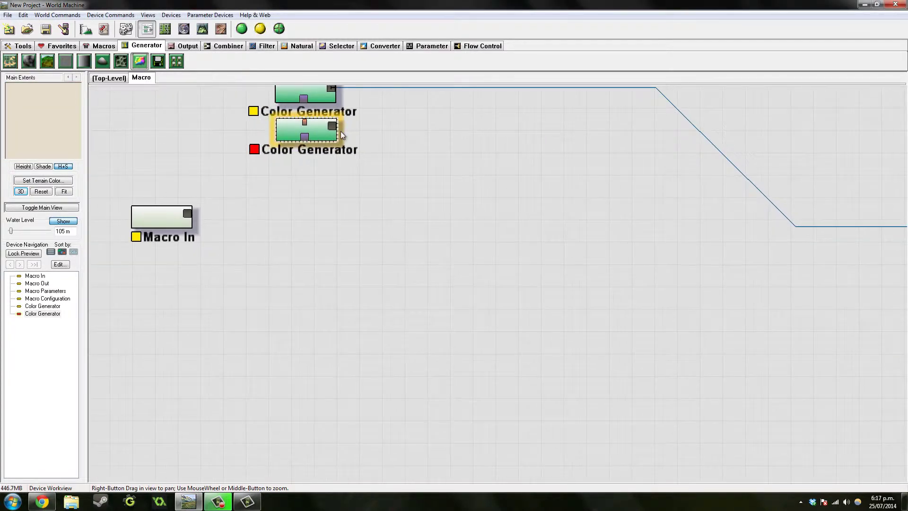
{"action": "right_click_drag", "start_coordinate": [468, 137], "coordinate": [331, 225]}
{"action": "left_click_drag", "start_coordinate": [168, 184], "coordinate": [278, 145]}
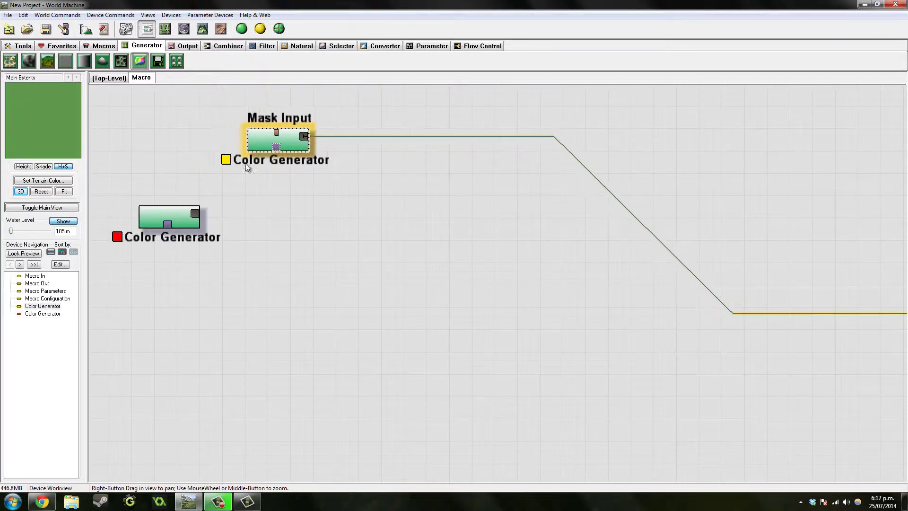
{"action": "mouse_move", "coordinate": [193, 212]}
{"action": "left_mouse_down"}
{"action": "mouse_move", "coordinate": [200, 214]}
{"action": "mouse_move", "coordinate": [192, 215]}
{"action": "left_mouse_up"}
{"action": "right_click_drag", "start_coordinate": [253, 224], "coordinate": [410, 194]}
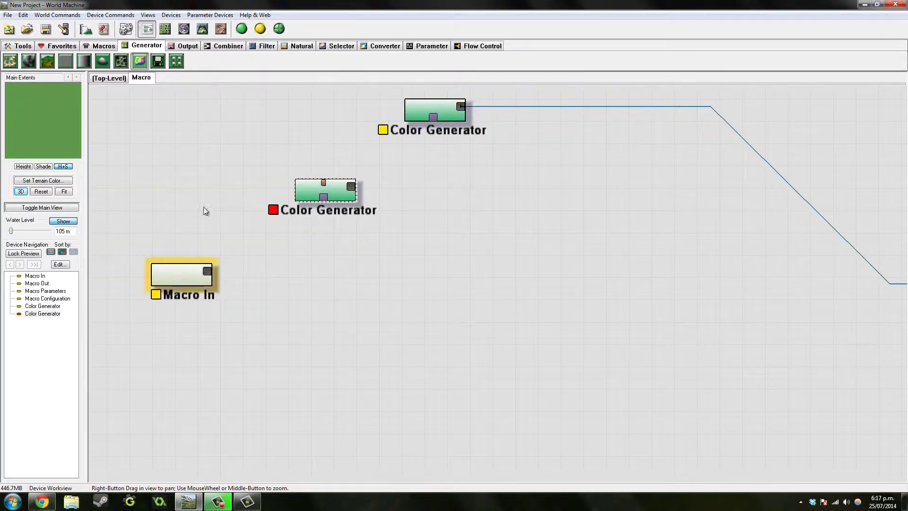
Step: Add a Select Height device below the Color Generators and connect Macro In's output to its input
{"action": "left_click", "coordinate": [333, 46]}
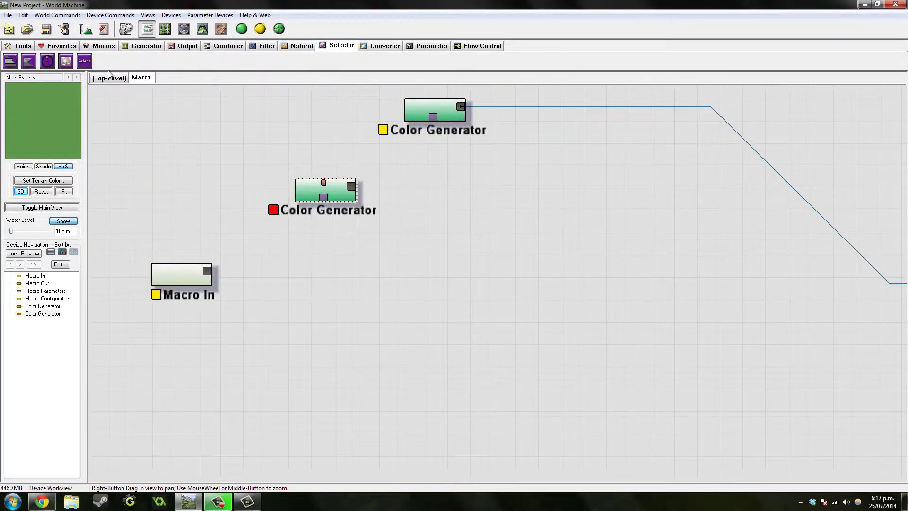
{"action": "left_click", "coordinate": [9, 66]}
{"action": "left_click", "coordinate": [353, 339]}
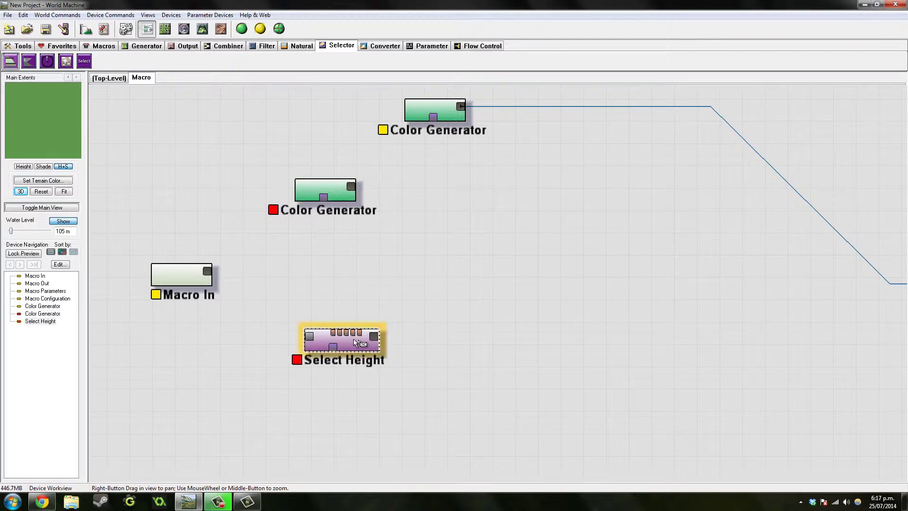
{"action": "double_click", "coordinate": [353, 339]}
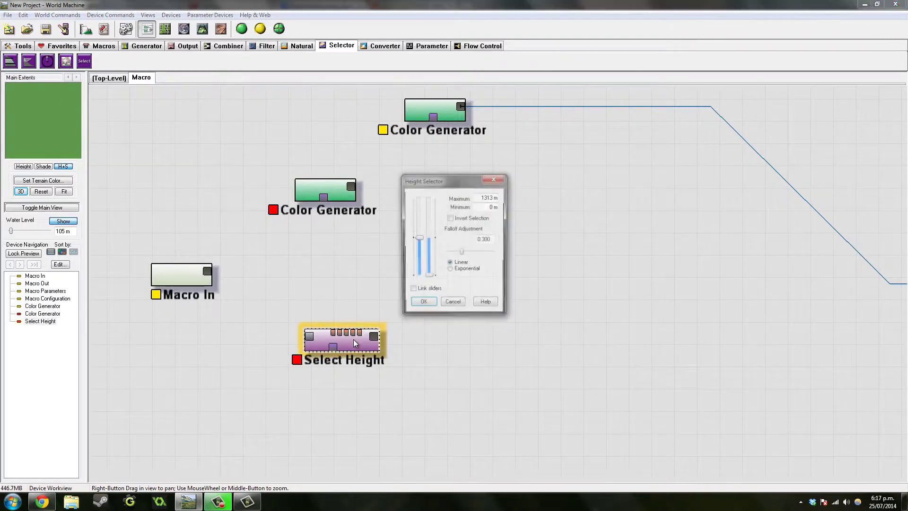
{"action": "left_click", "coordinate": [422, 306]}
{"action": "left_click_drag", "start_coordinate": [343, 342], "coordinate": [351, 301]}
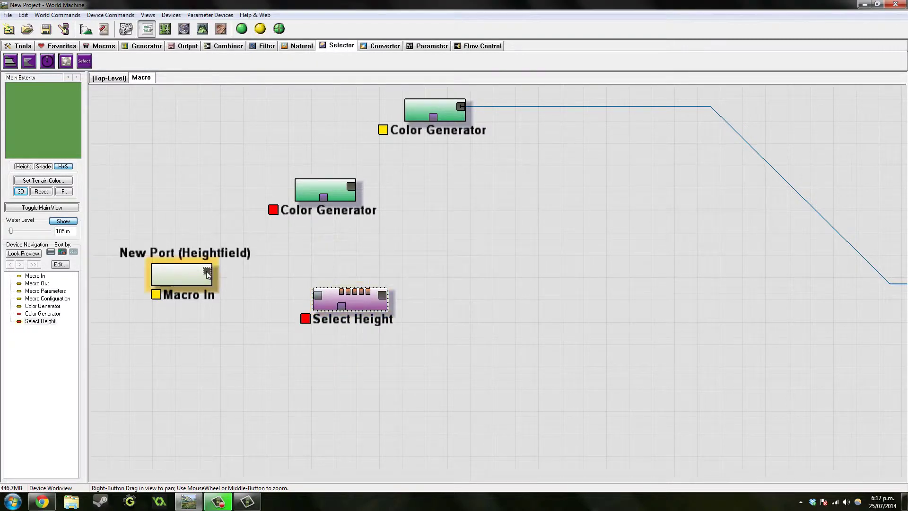
{"action": "left_click_drag", "start_coordinate": [208, 271], "coordinate": [360, 318]}
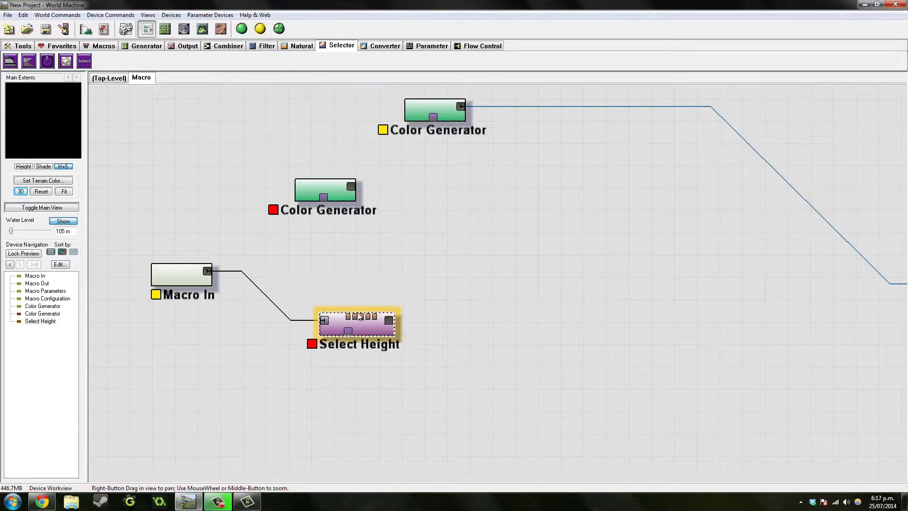
Step: Insert a Chooser between the green Color Generator and Macro Out, feeding it the sand Color Generator and the Select Height output
{"action": "right_click_drag", "start_coordinate": [490, 304], "coordinate": [300, 318]}
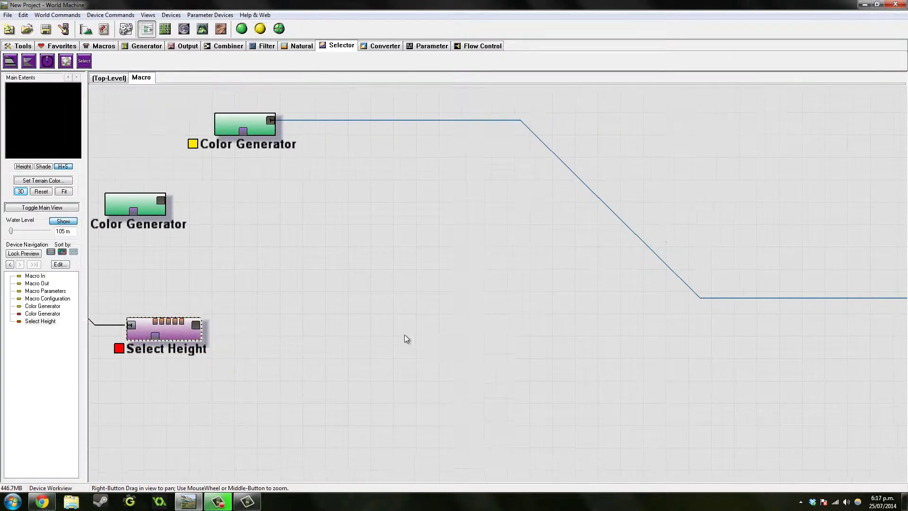
{"action": "scroll", "coordinate": [397, 333], "scroll_direction": "down", "scroll_amount": 2}
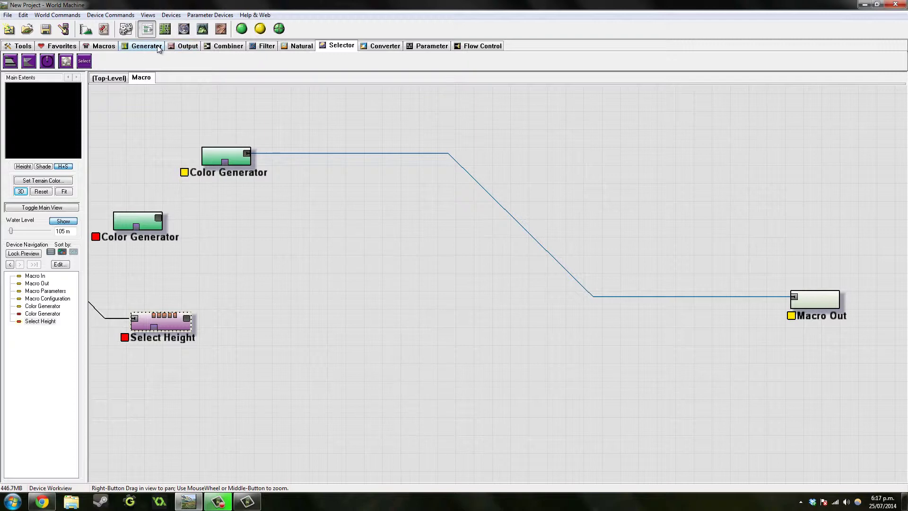
{"action": "left_click", "coordinate": [186, 48]}
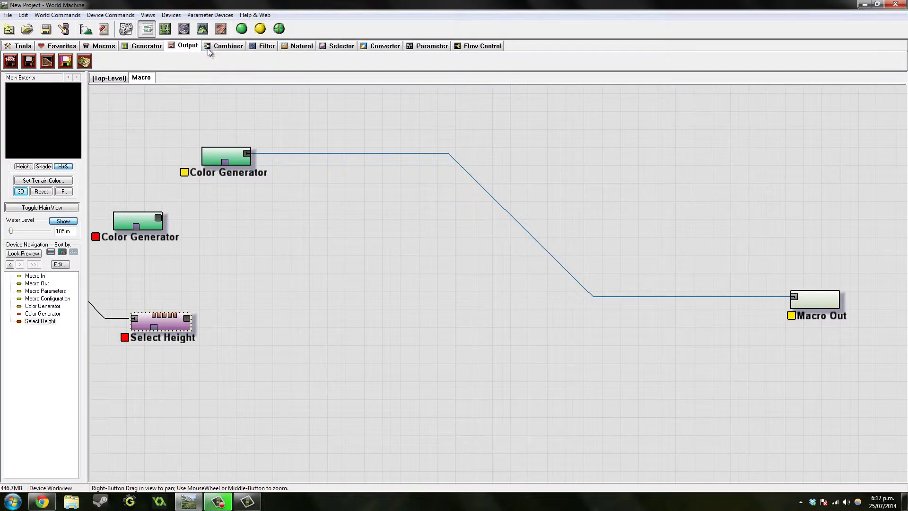
{"action": "left_click", "coordinate": [228, 46]}
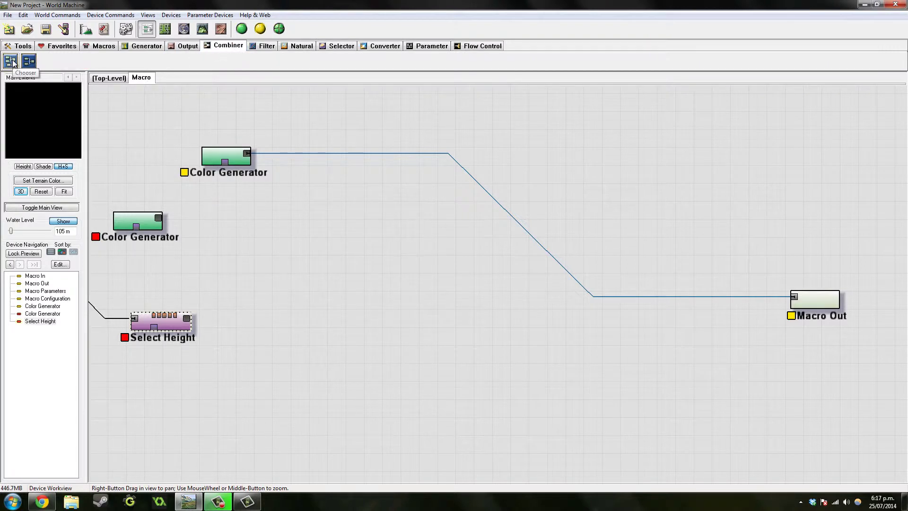
{"action": "left_click", "coordinate": [10, 61]}
{"action": "left_click", "coordinate": [396, 152]}
{"action": "left_click_drag", "start_coordinate": [397, 158], "coordinate": [400, 200]}
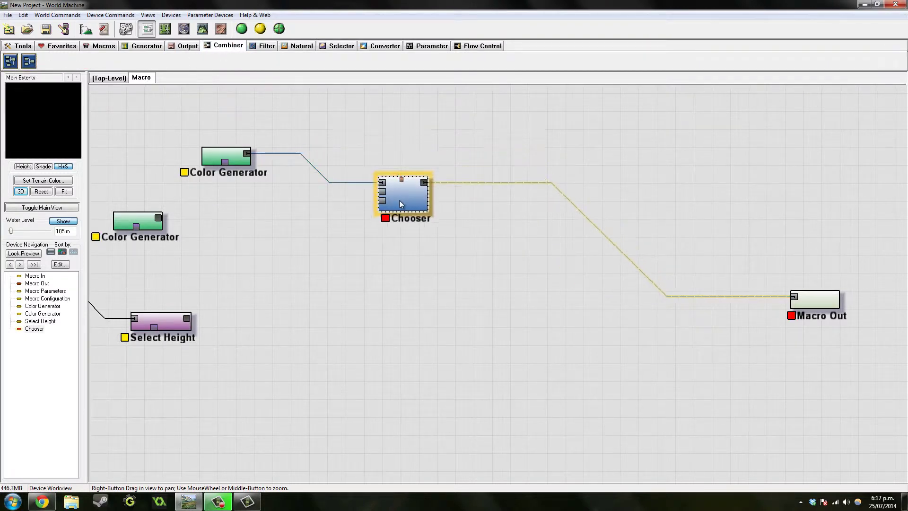
{"action": "left_click_drag", "start_coordinate": [138, 221], "coordinate": [186, 316]}
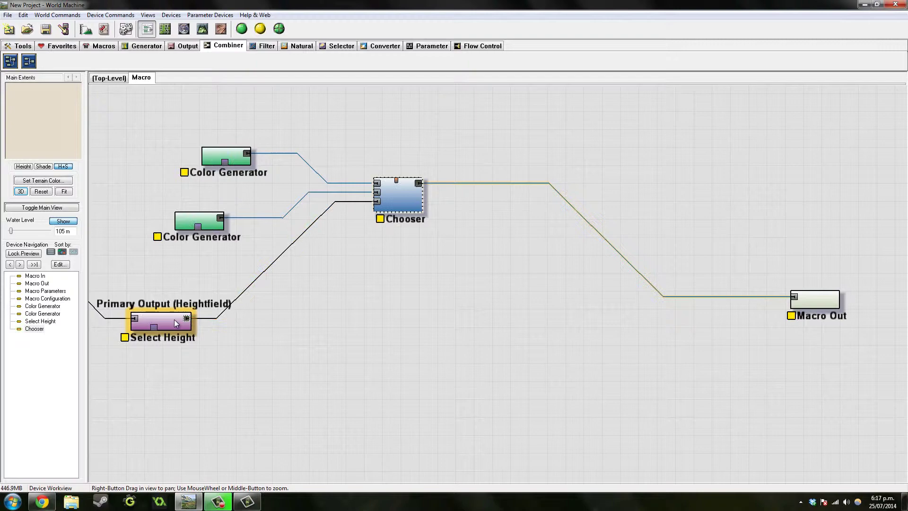
Step: Connect the beach height output of Macro Parameters to the Maximum parameter of Select Height
{"action": "left_click", "coordinate": [158, 319]}
{"action": "right_click_drag", "start_coordinate": [158, 319], "coordinate": [261, 320]}
{"action": "scroll", "coordinate": [262, 318], "scroll_direction": "up", "scroll_amount": 1}
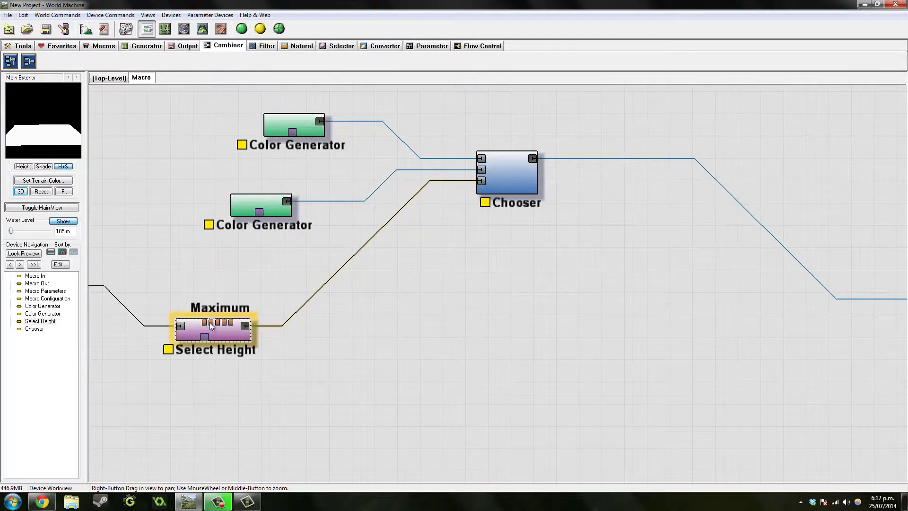
{"action": "left_click", "coordinate": [210, 323]}
{"action": "right_click_drag", "start_coordinate": [183, 204], "coordinate": [241, 372]}
{"action": "left_click_drag", "start_coordinate": [131, 193], "coordinate": [244, 184]}
{"action": "right_click_drag", "start_coordinate": [334, 302], "coordinate": [180, 149]}
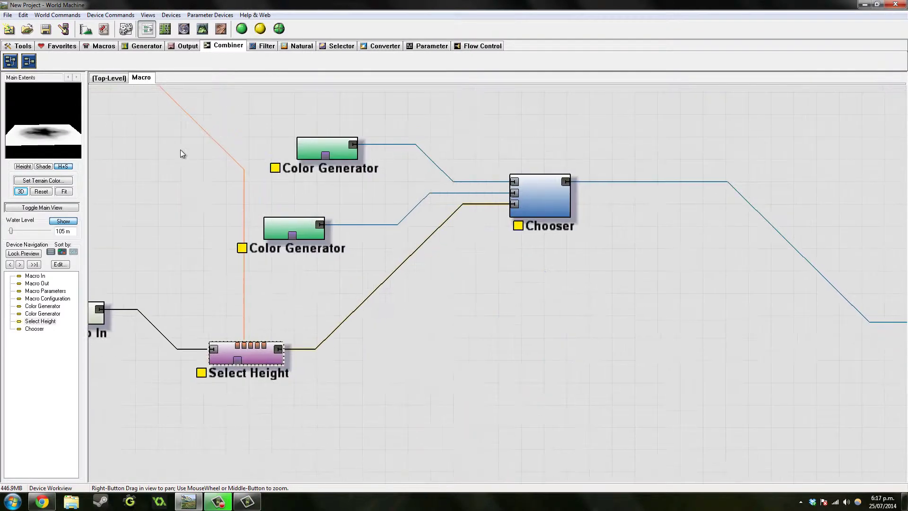
Step: Reduce the Select Height falloff to 0.023 and preview the color blend on the Chooser
{"action": "left_click", "coordinate": [534, 206]}
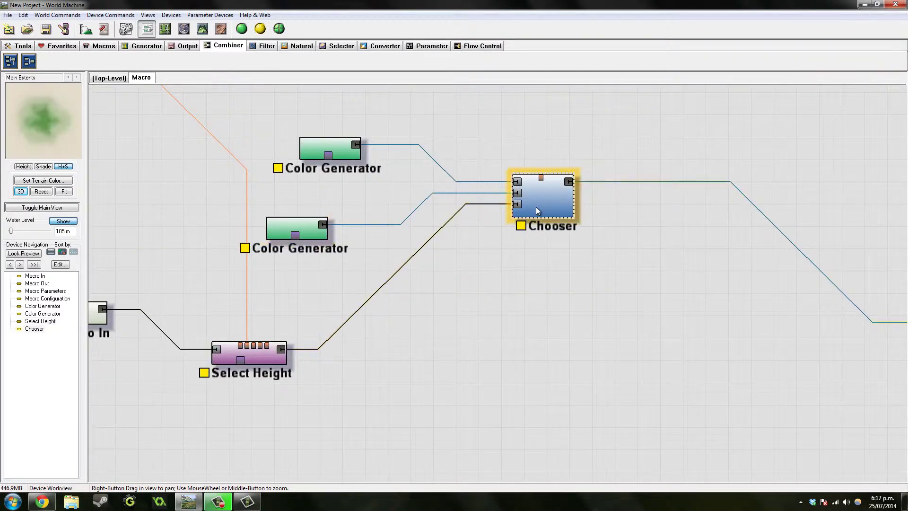
{"action": "double_click", "coordinate": [268, 357]}
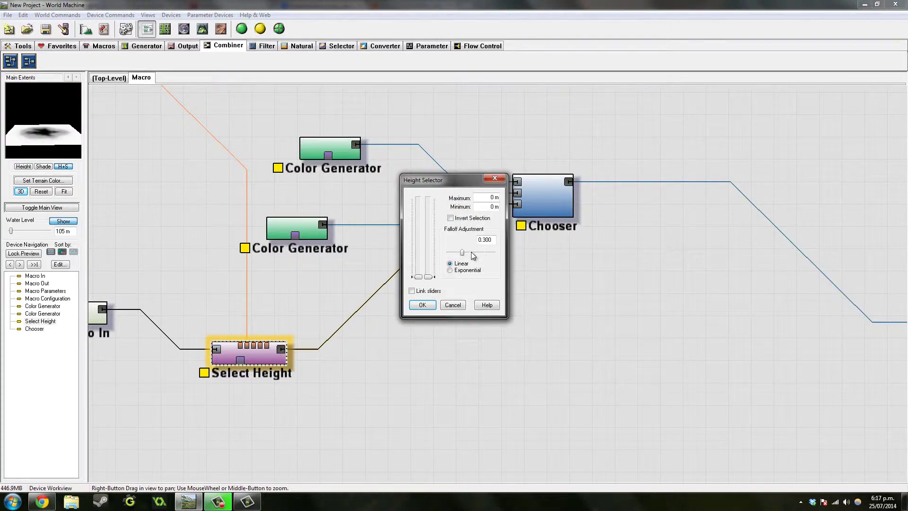
{"action": "left_click_drag", "start_coordinate": [462, 254], "coordinate": [450, 253]}
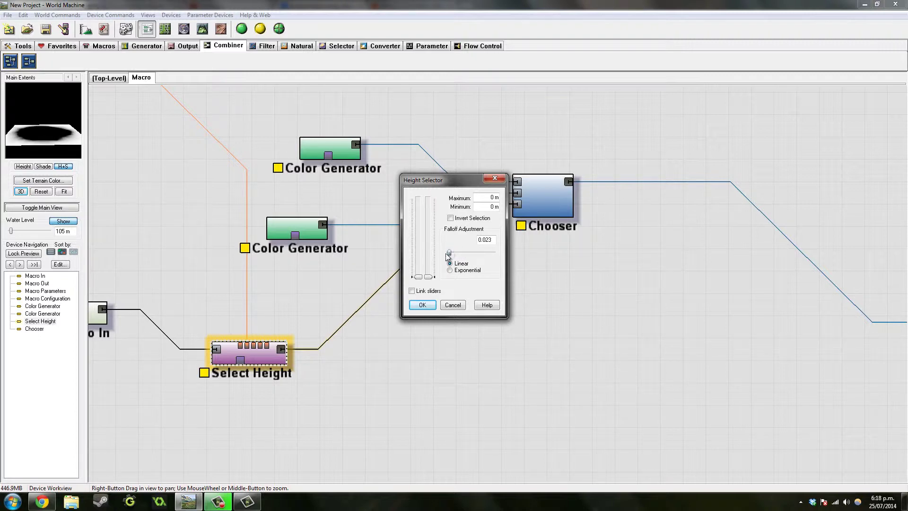
{"action": "left_click", "coordinate": [422, 305]}
{"action": "right_click_drag", "start_coordinate": [482, 183], "coordinate": [354, 207]}
{"action": "left_click", "coordinate": [421, 224]}
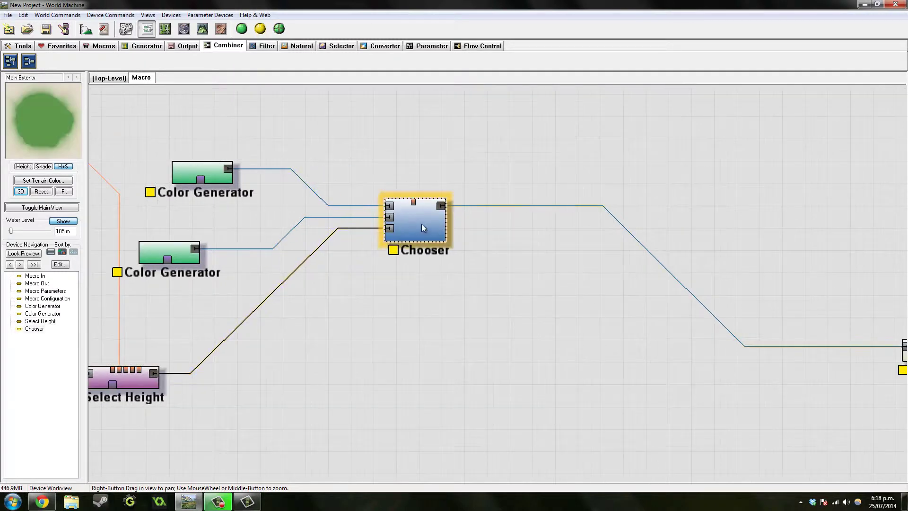
Step: Return to the top level and lock the preview on the Overlay View
{"action": "scroll", "coordinate": [423, 222], "scroll_direction": "down", "scroll_amount": 3}
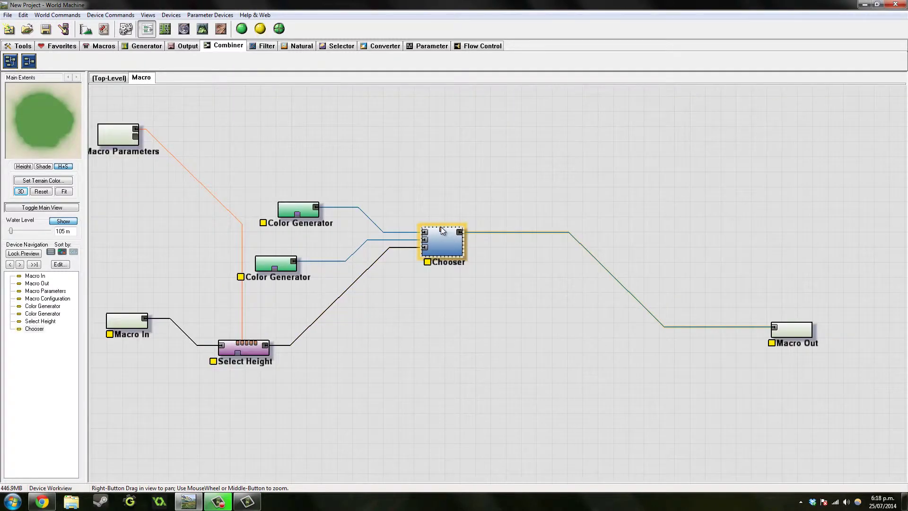
{"action": "left_click", "coordinate": [202, 29]}
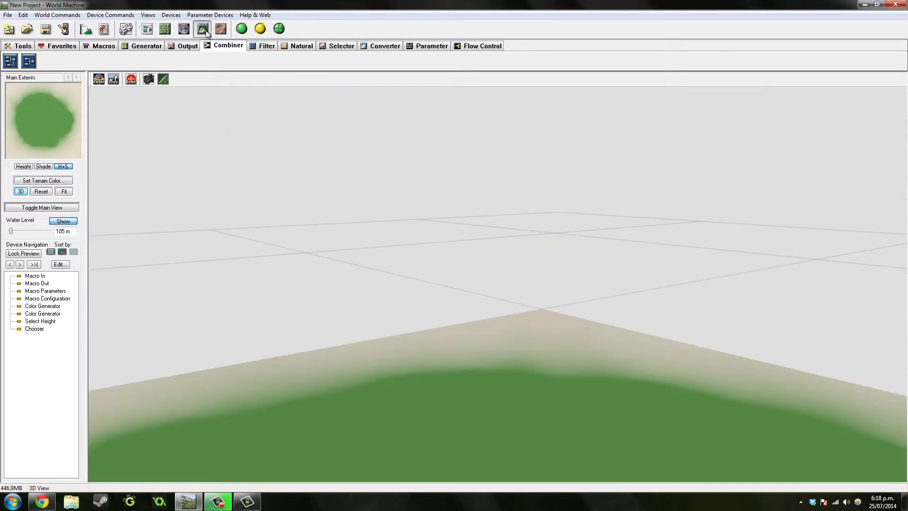
{"action": "left_click", "coordinate": [147, 29]}
{"action": "left_click", "coordinate": [109, 78]}
{"action": "scroll", "coordinate": [606, 172], "scroll_direction": "up", "scroll_amount": 5}
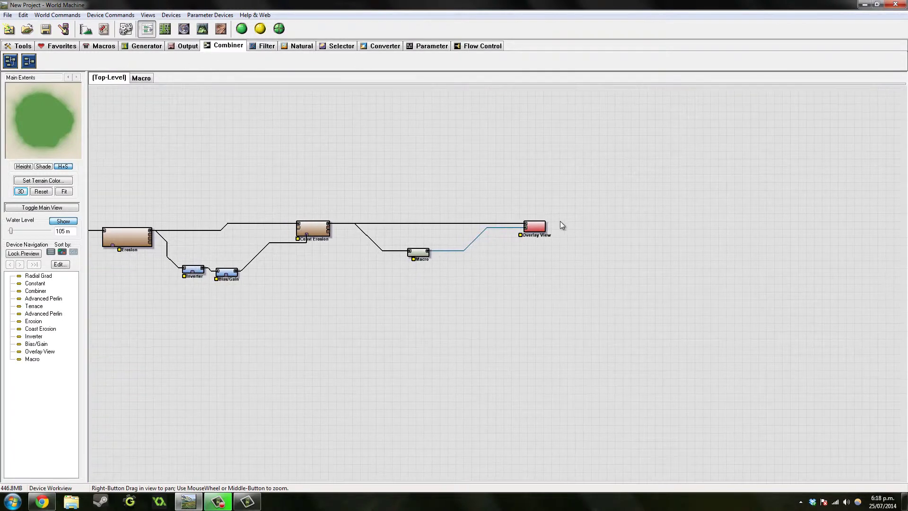
{"action": "left_click", "coordinate": [555, 180]}
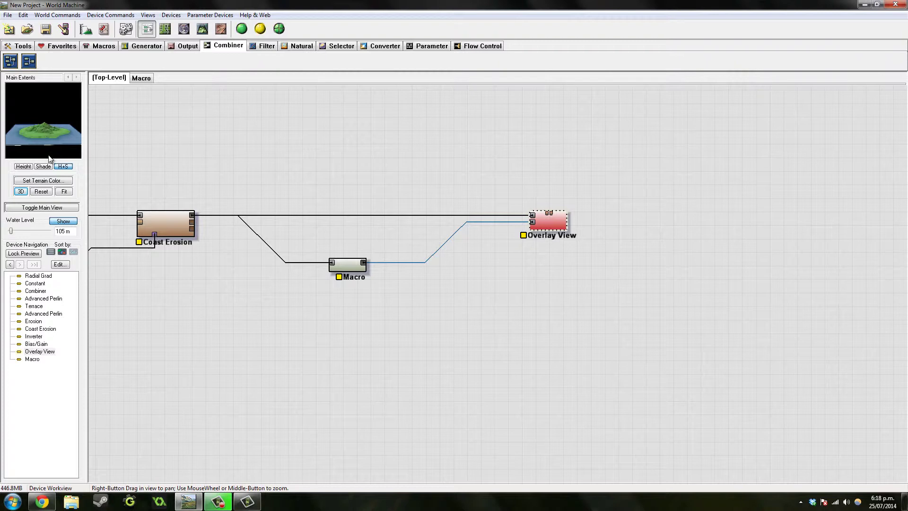
{"action": "left_click", "coordinate": [24, 254]}
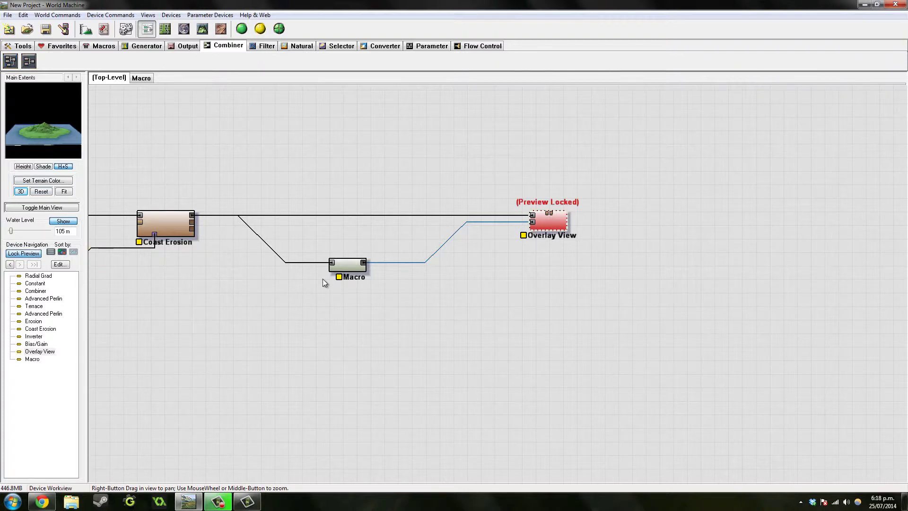
{"action": "left_click", "coordinate": [353, 265]}
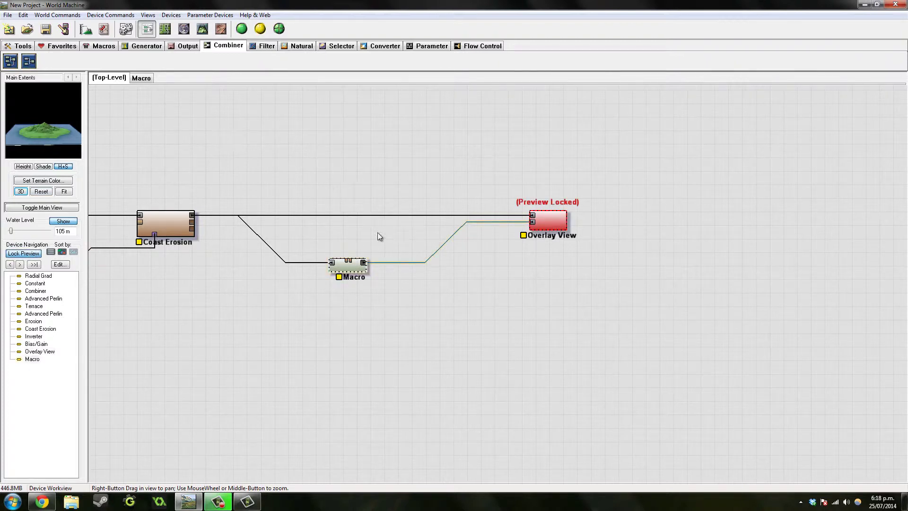
{"action": "scroll", "coordinate": [378, 232], "scroll_direction": "up", "scroll_amount": 2}
Step: Show the island in the 3D View and set the macro's Beach Height to 0.09375
{"action": "left_click", "coordinate": [202, 29]}
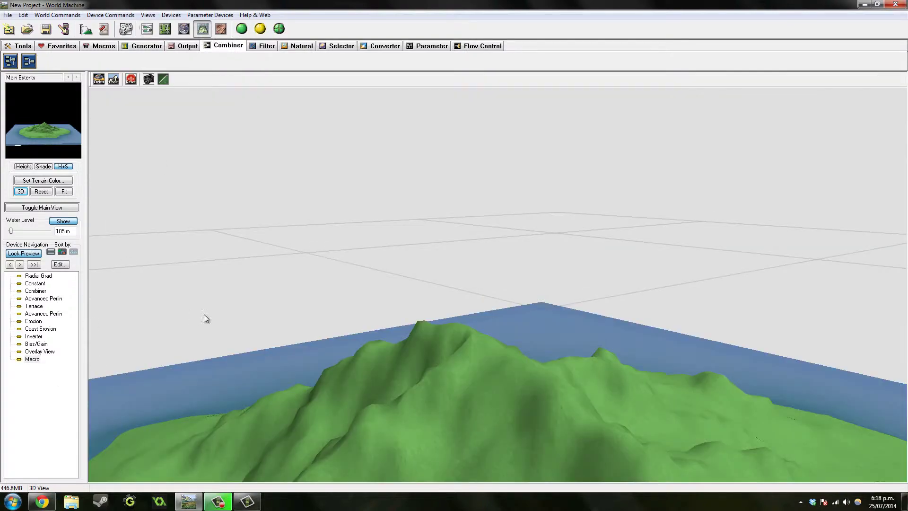
{"action": "scroll", "coordinate": [307, 343], "scroll_direction": "down", "scroll_amount": 5}
{"action": "scroll", "coordinate": [322, 341], "scroll_direction": "up", "scroll_amount": 6}
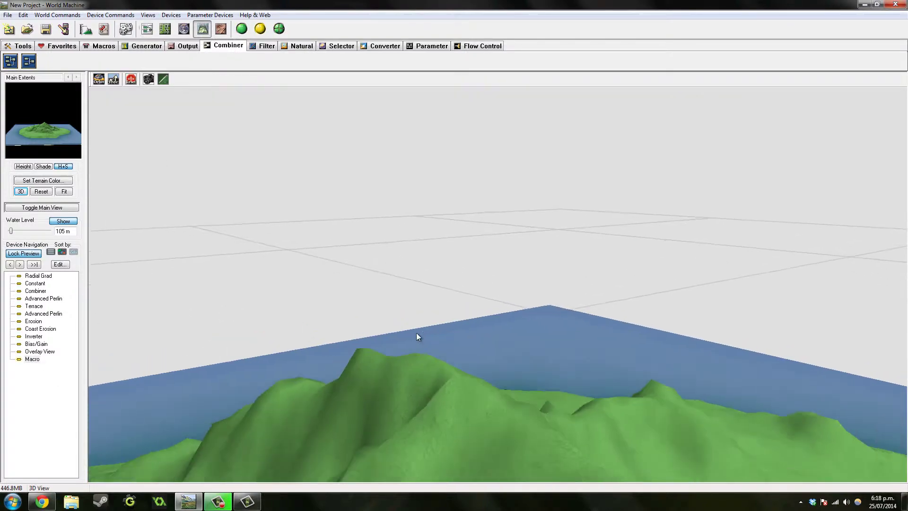
{"action": "scroll", "coordinate": [417, 334], "scroll_direction": "down", "scroll_amount": 5}
{"action": "left_click_drag", "start_coordinate": [413, 351], "coordinate": [573, 349]}
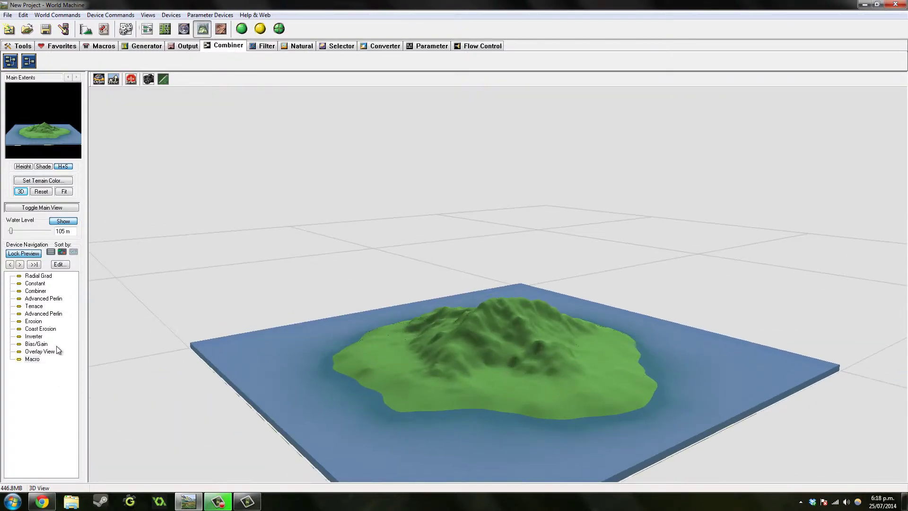
{"action": "double_click", "coordinate": [33, 359]}
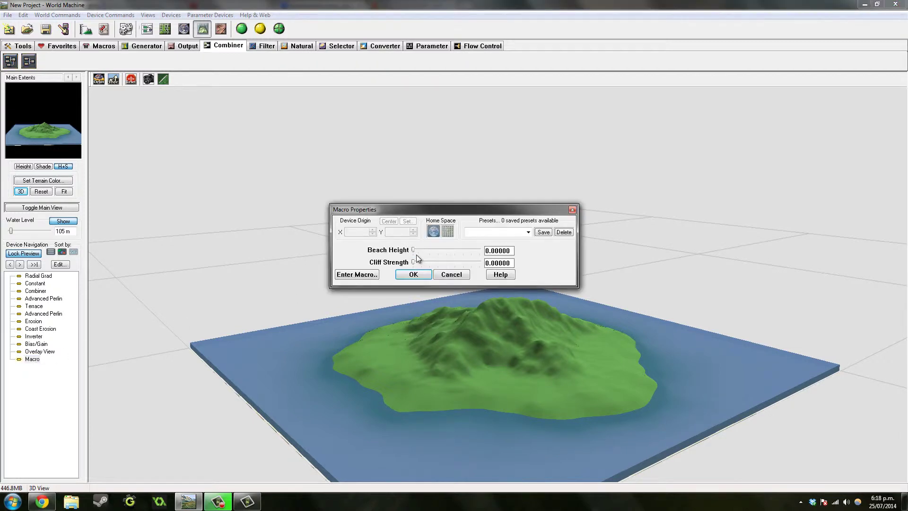
{"action": "left_click_drag", "start_coordinate": [414, 251], "coordinate": [422, 253]}
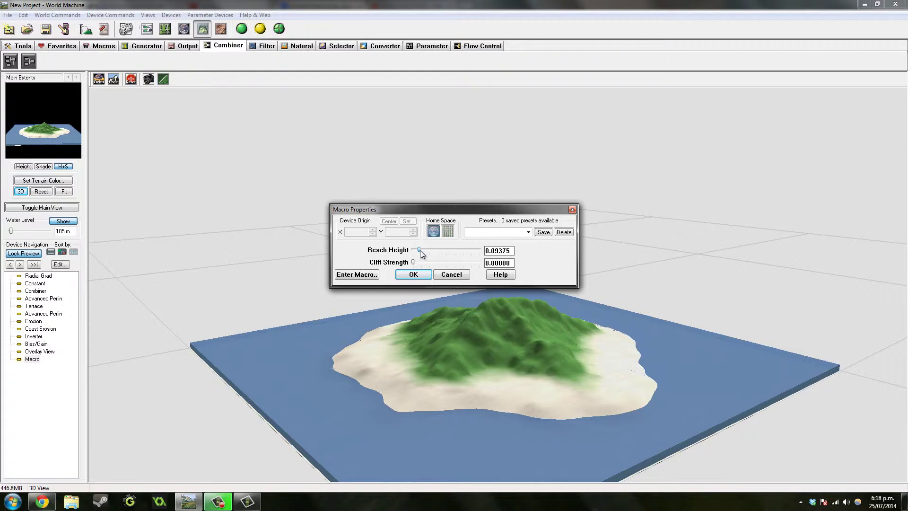
{"action": "left_click", "coordinate": [405, 278]}
Step: Examine the sand and grass blend along the island's shoreline in the 3D View
{"action": "scroll", "coordinate": [532, 311], "scroll_direction": "down", "scroll_amount": 4}
{"action": "left_click_drag", "start_coordinate": [532, 311], "coordinate": [634, 327]}
{"action": "scroll", "coordinate": [511, 291], "scroll_direction": "up", "scroll_amount": 5}
{"action": "left_click", "coordinate": [125, 28]}
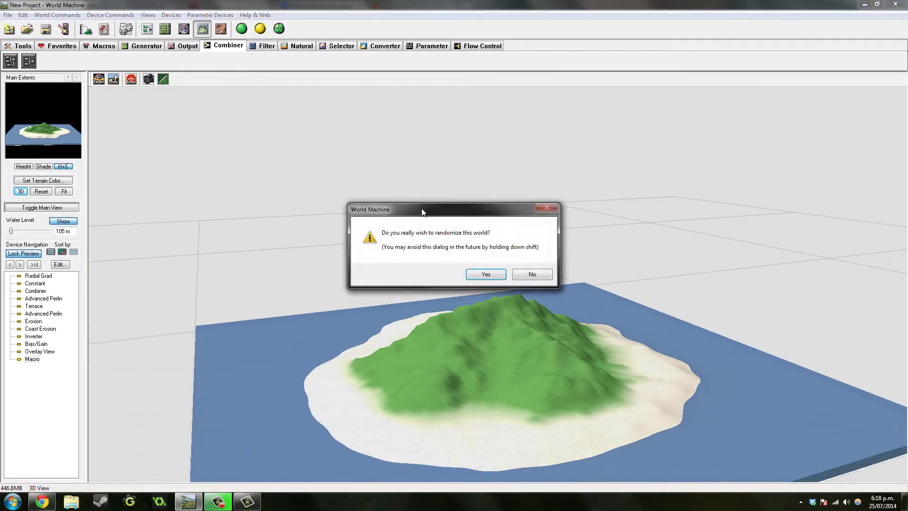
{"action": "left_click", "coordinate": [532, 275]}
Step: Return to the Device Workview and enter the Macro's internal network
{"action": "left_click", "coordinate": [148, 30]}
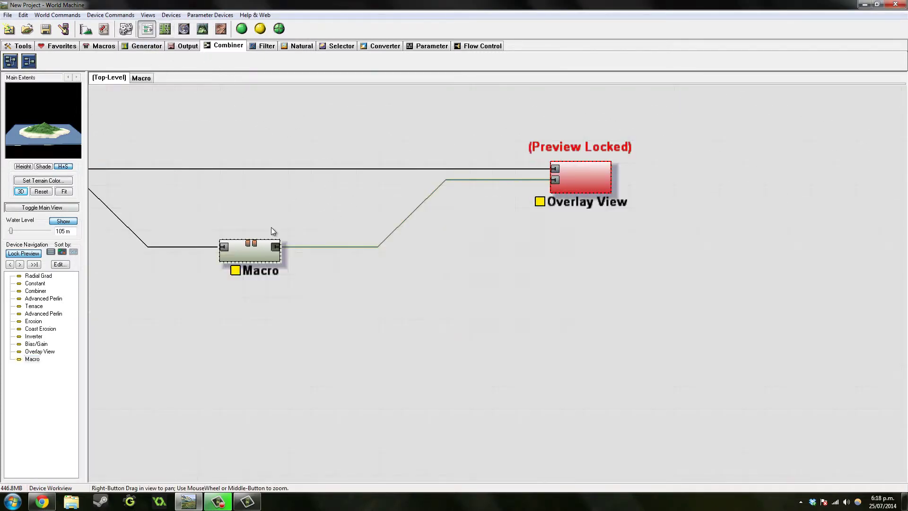
{"action": "double_click", "coordinate": [251, 234]}
{"action": "left_click", "coordinate": [369, 274]}
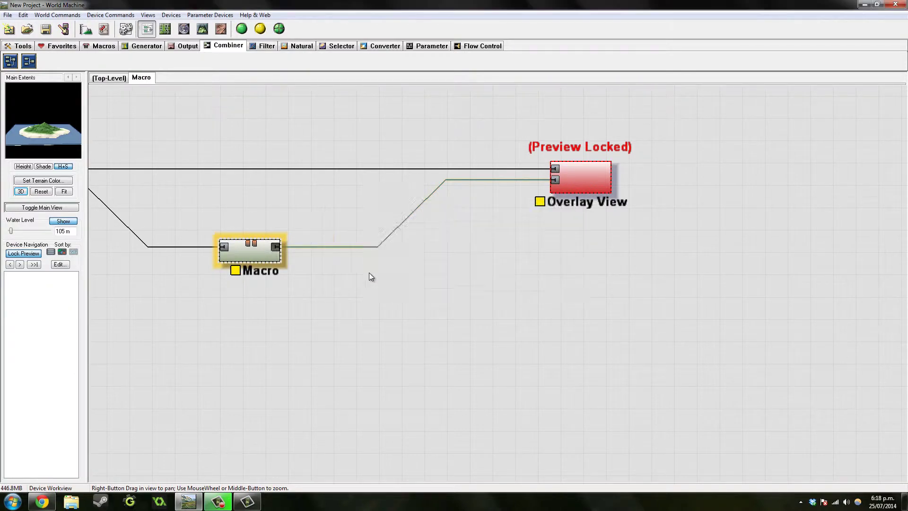
{"action": "scroll", "coordinate": [424, 181], "scroll_direction": "up", "scroll_amount": 3}
{"action": "scroll", "coordinate": [591, 181], "scroll_direction": "down", "scroll_amount": 3}
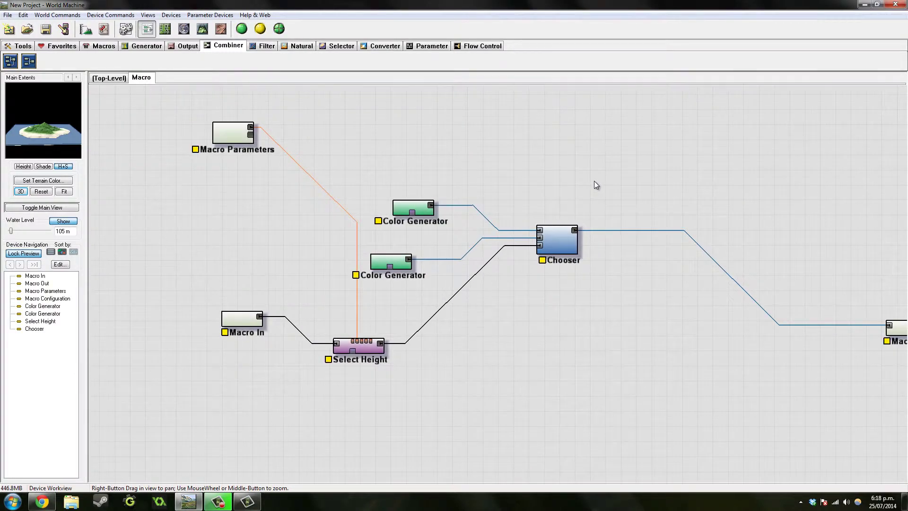
Step: Tidy the network by aligning the Chooser with the upper Color Generator and placing the other Color Generator directly beneath it
{"action": "right_click_drag", "start_coordinate": [594, 181], "coordinate": [507, 152]}
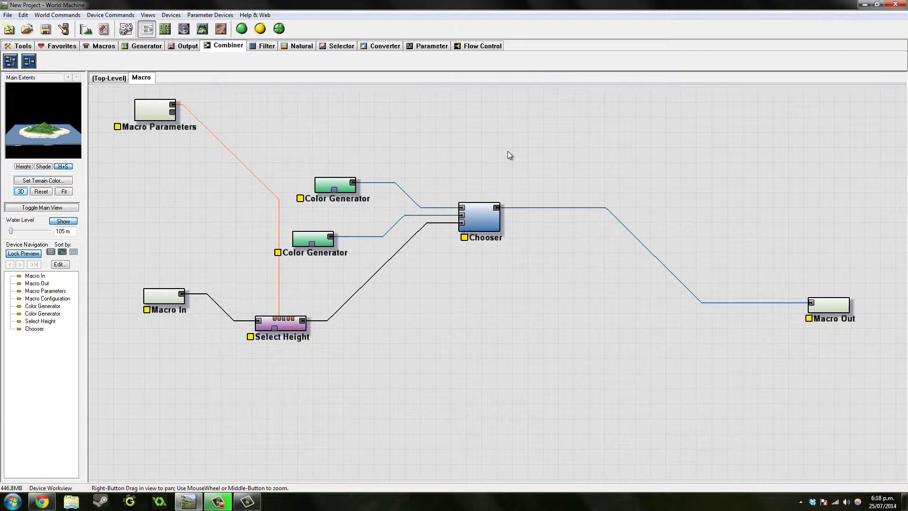
{"action": "scroll", "coordinate": [509, 155], "scroll_direction": "up", "scroll_amount": 2}
{"action": "left_click", "coordinate": [482, 192]}
{"action": "left_click_drag", "start_coordinate": [482, 192], "coordinate": [514, 156]}
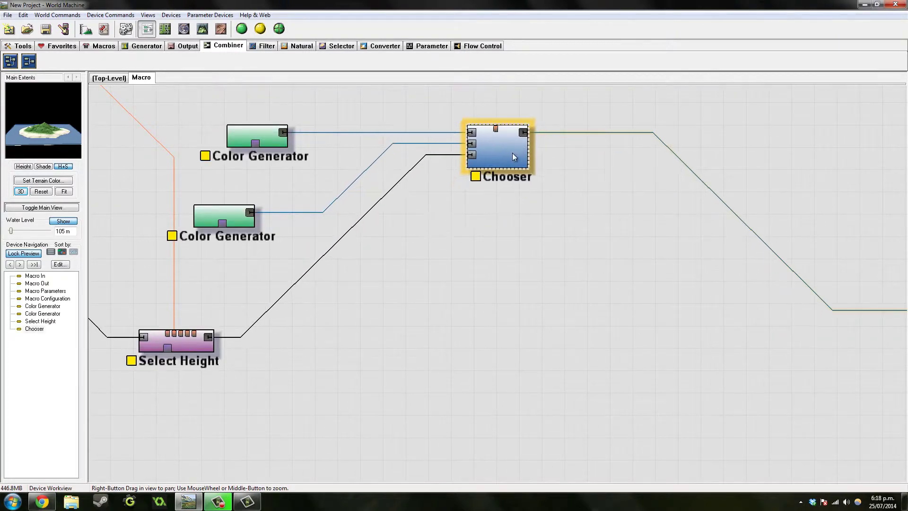
{"action": "left_click_drag", "start_coordinate": [237, 218], "coordinate": [264, 181]}
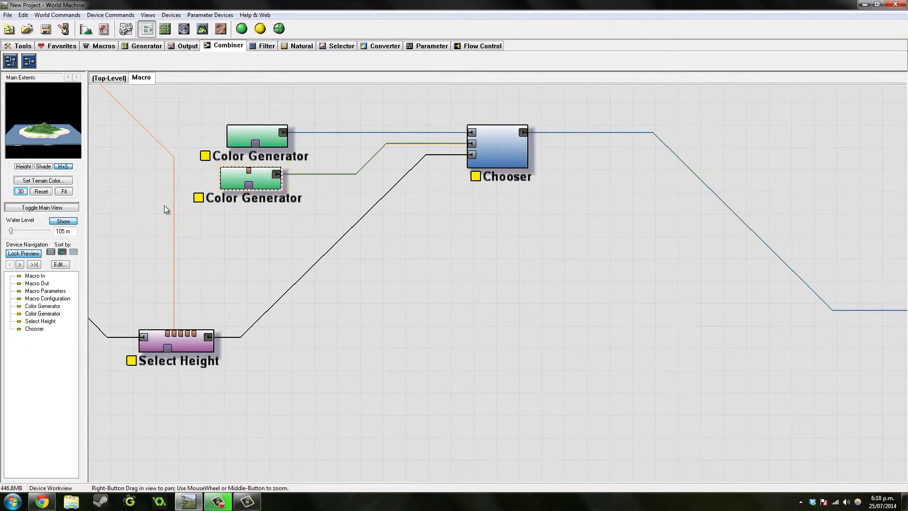
Step: Add a Select Slope device below Select Height and connect the Macro In output to its primary input
{"action": "right_click_drag", "start_coordinate": [166, 207], "coordinate": [387, 277]}
{"action": "right_click_drag", "start_coordinate": [240, 95], "coordinate": [255, 180]}
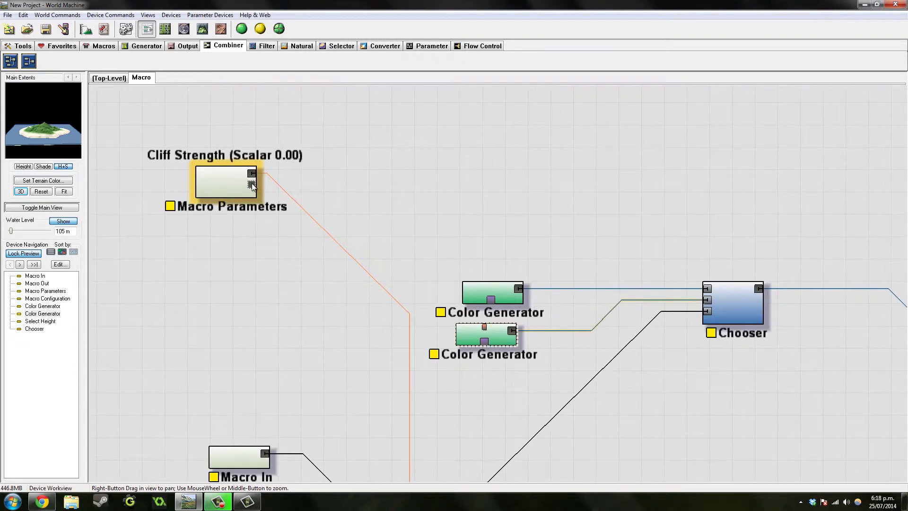
{"action": "right_click_drag", "start_coordinate": [420, 279], "coordinate": [281, 99]}
{"action": "scroll", "coordinate": [277, 132], "scroll_direction": "down", "scroll_amount": 2}
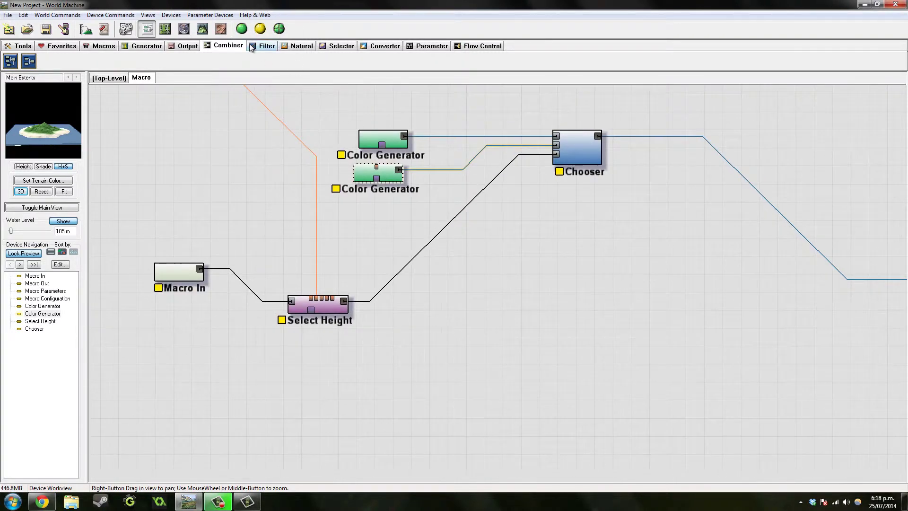
{"action": "left_click", "coordinate": [343, 47]}
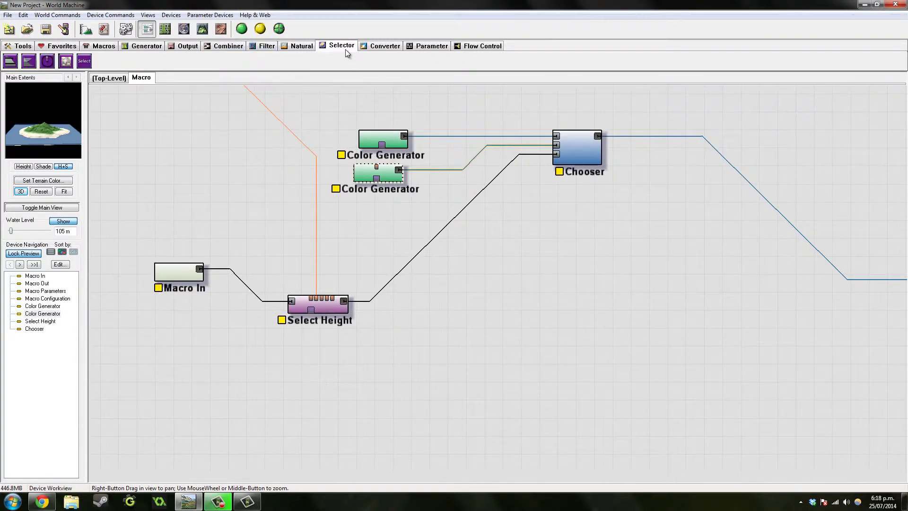
{"action": "left_click", "coordinate": [29, 61]}
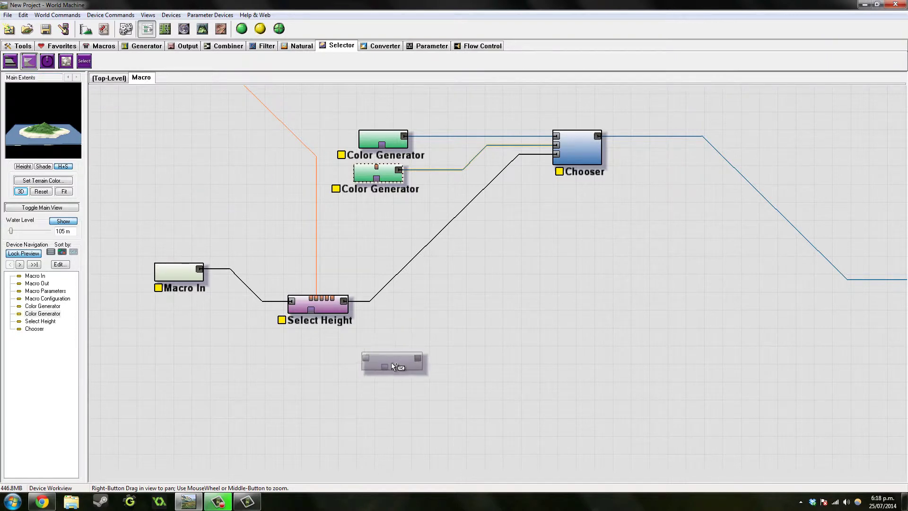
{"action": "left_click", "coordinate": [390, 362]}
{"action": "left_click_drag", "start_coordinate": [384, 371], "coordinate": [311, 354]}
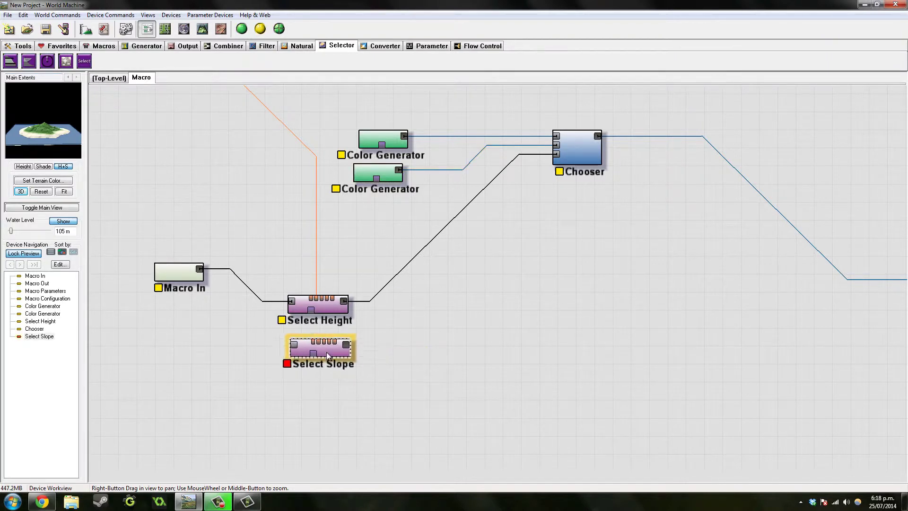
{"action": "left_click_drag", "start_coordinate": [199, 276], "coordinate": [295, 346]}
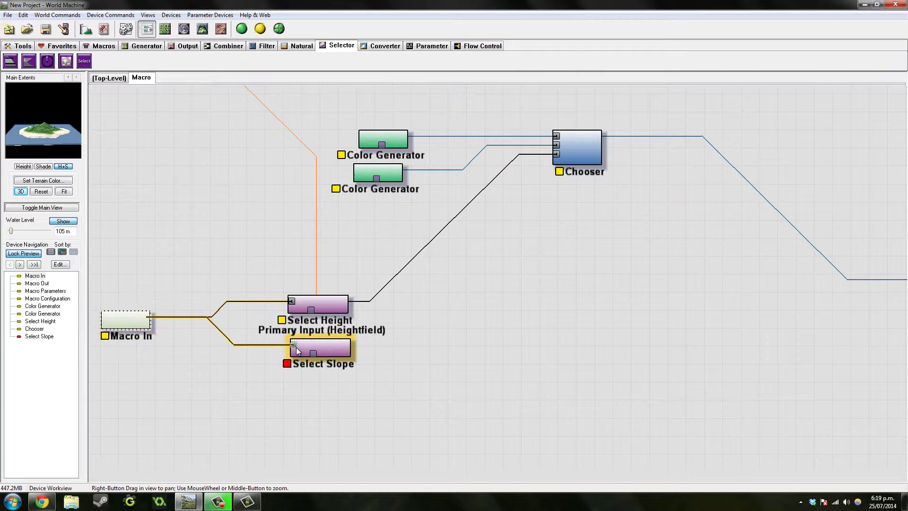
{"action": "left_click", "coordinate": [331, 350]}
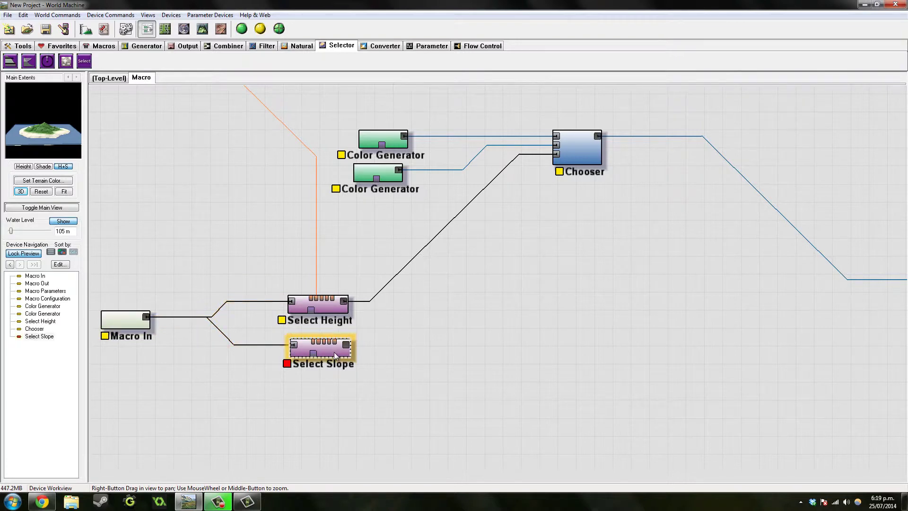
Step: Add a third Color Generator below Select Slope
{"action": "right_click_drag", "start_coordinate": [389, 337], "coordinate": [207, 311]}
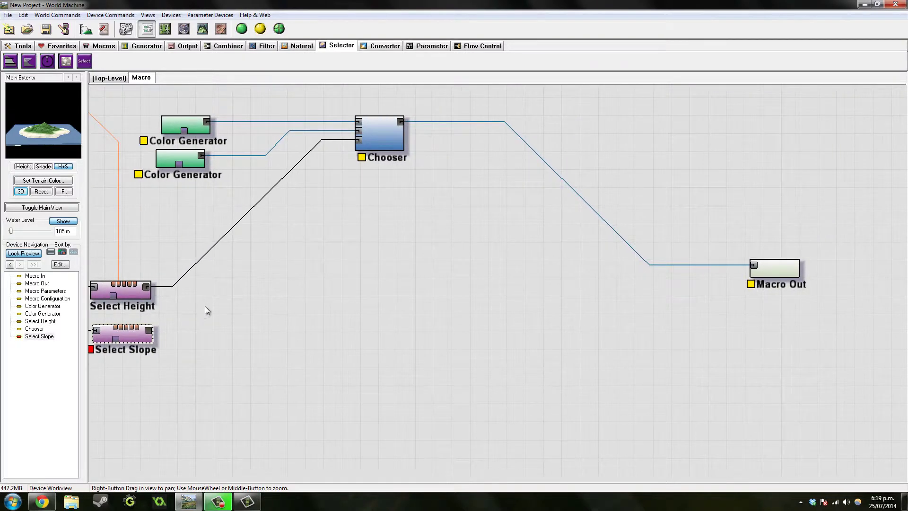
{"action": "left_click", "coordinate": [176, 161]}
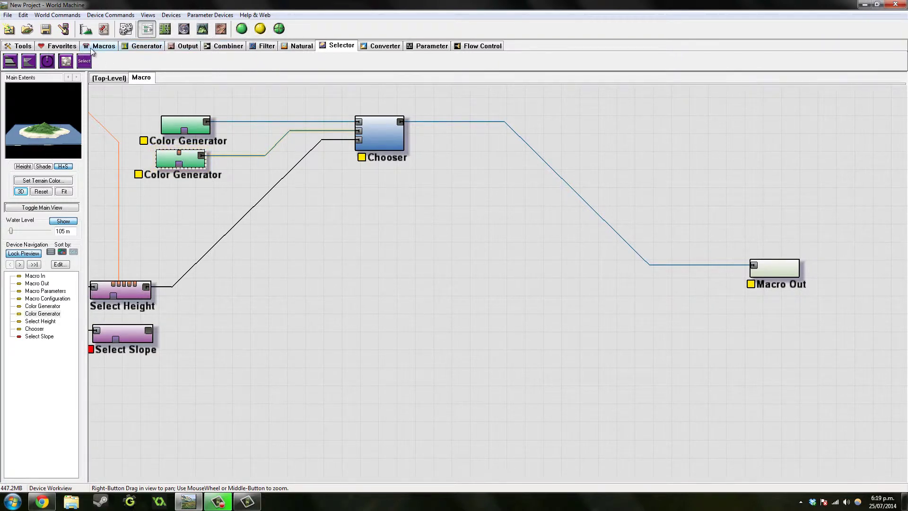
{"action": "left_click", "coordinate": [144, 45]}
{"action": "left_click_drag", "start_coordinate": [140, 60], "coordinate": [223, 390]}
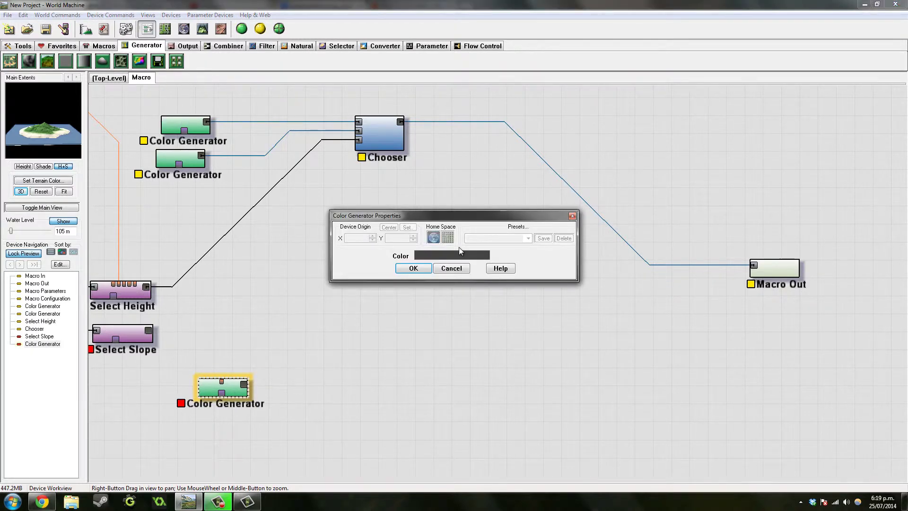
Step: Set the new Color Generator's color to a muted brown for the cliffs
{"action": "left_click", "coordinate": [460, 256]}
{"action": "left_click", "coordinate": [472, 237]}
{"action": "left_click", "coordinate": [464, 234]}
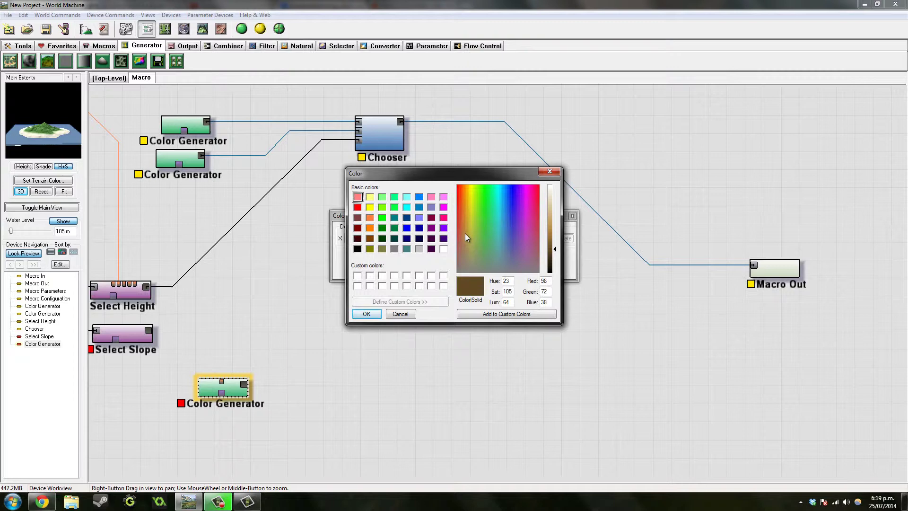
{"action": "left_click_drag", "start_coordinate": [465, 234], "coordinate": [466, 216]}
{"action": "mouse_move", "coordinate": [551, 245]}
{"action": "left_mouse_down"}
{"action": "mouse_move", "coordinate": [552, 236]}
{"action": "mouse_move", "coordinate": [554, 244]}
{"action": "left_mouse_up"}
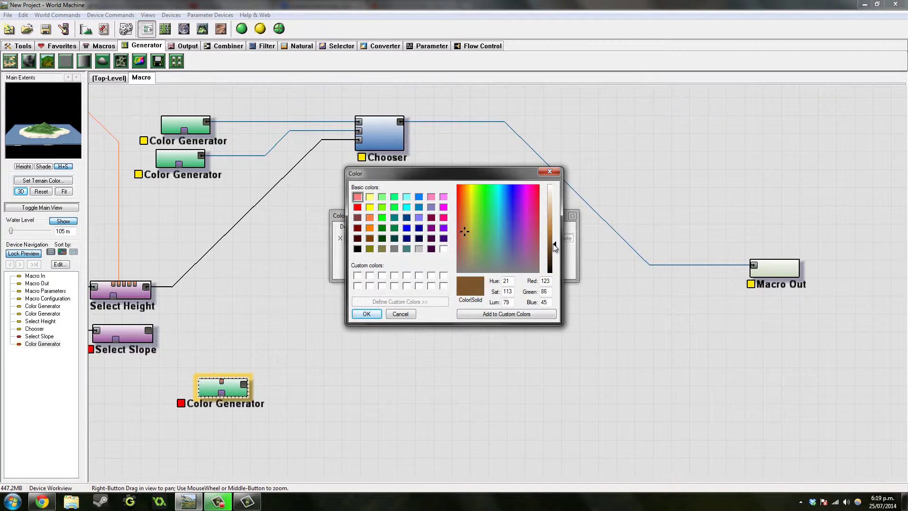
{"action": "left_click", "coordinate": [468, 227]}
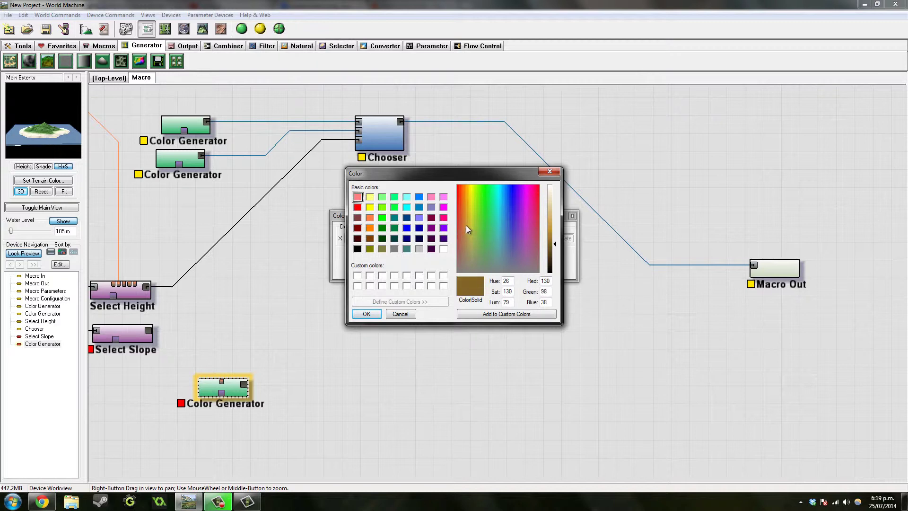
{"action": "left_click_drag", "start_coordinate": [466, 226], "coordinate": [467, 240]}
{"action": "left_click", "coordinate": [367, 314]}
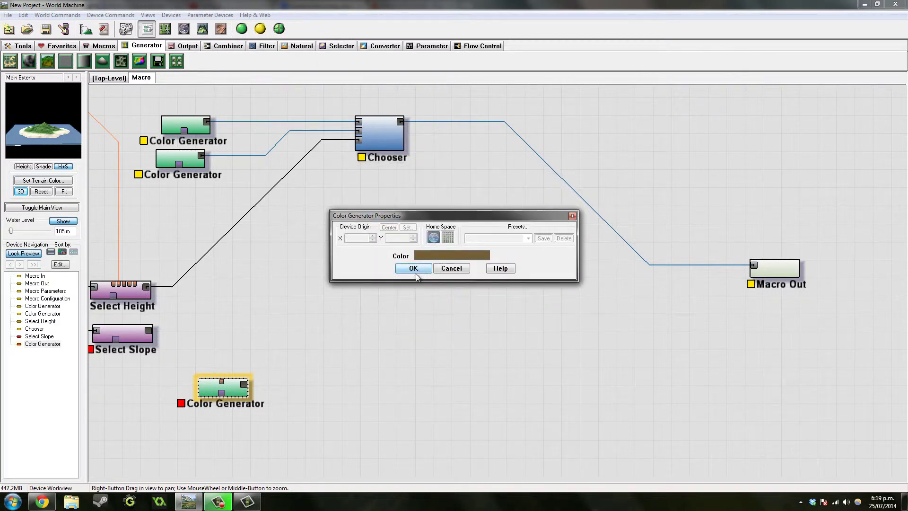
{"action": "left_click", "coordinate": [413, 268]}
Step: Insert a second Chooser between the existing Chooser and Macro Out, feeding it the brown Color Generator and the Select Slope output
{"action": "right_click_drag", "start_coordinate": [350, 284], "coordinate": [316, 324]}
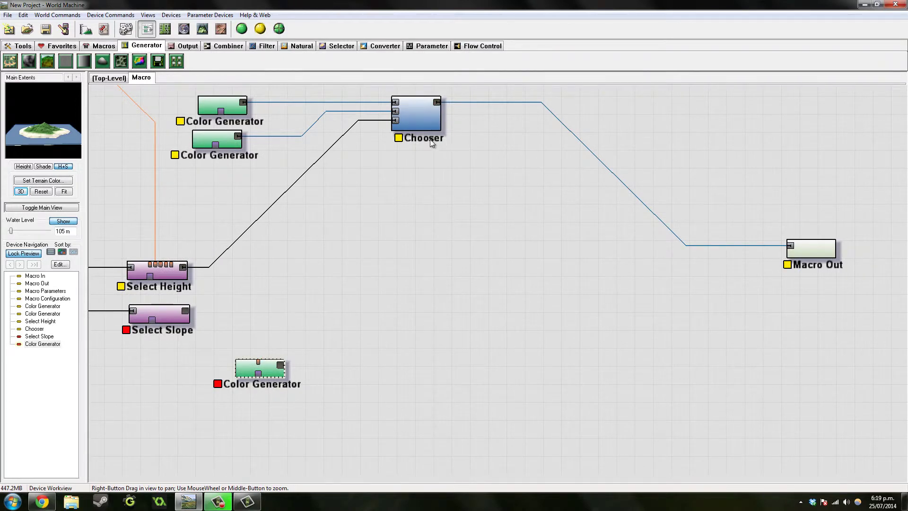
{"action": "left_click", "coordinate": [187, 46]}
{"action": "left_click", "coordinate": [225, 46]}
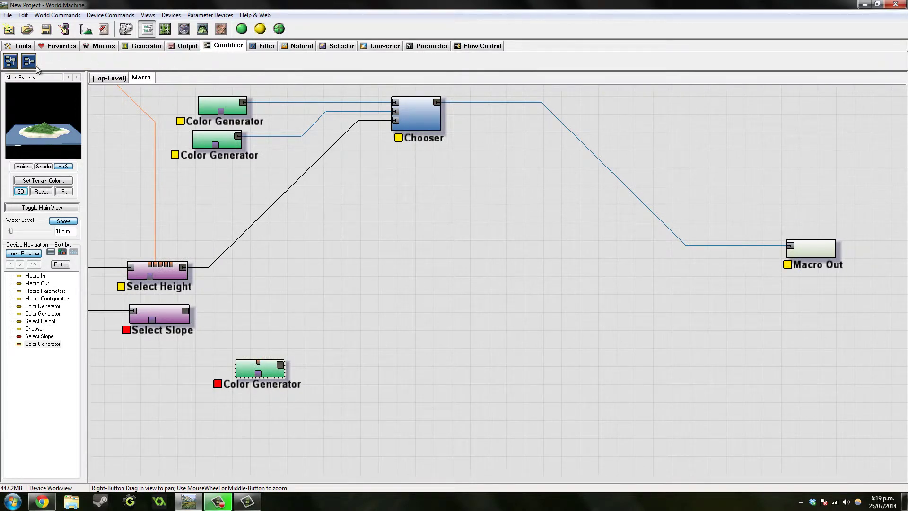
{"action": "left_click", "coordinate": [11, 60]}
{"action": "left_click", "coordinate": [568, 127]}
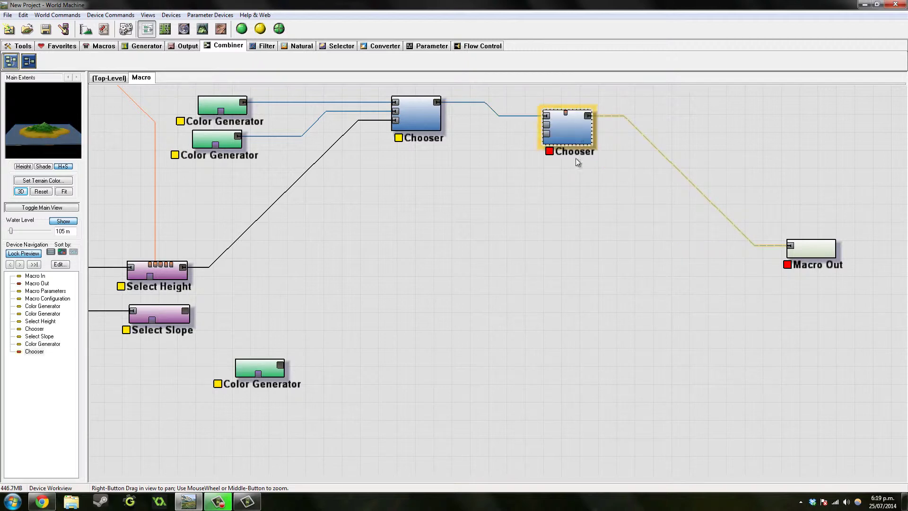
{"action": "left_click_drag", "start_coordinate": [575, 158], "coordinate": [592, 240]}
{"action": "left_click", "coordinate": [418, 118]}
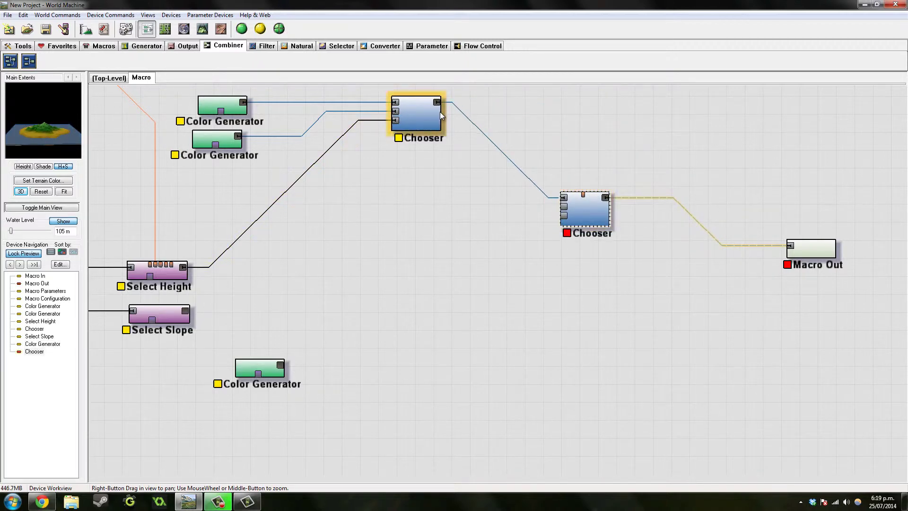
{"action": "left_click_drag", "start_coordinate": [258, 364], "coordinate": [189, 310]}
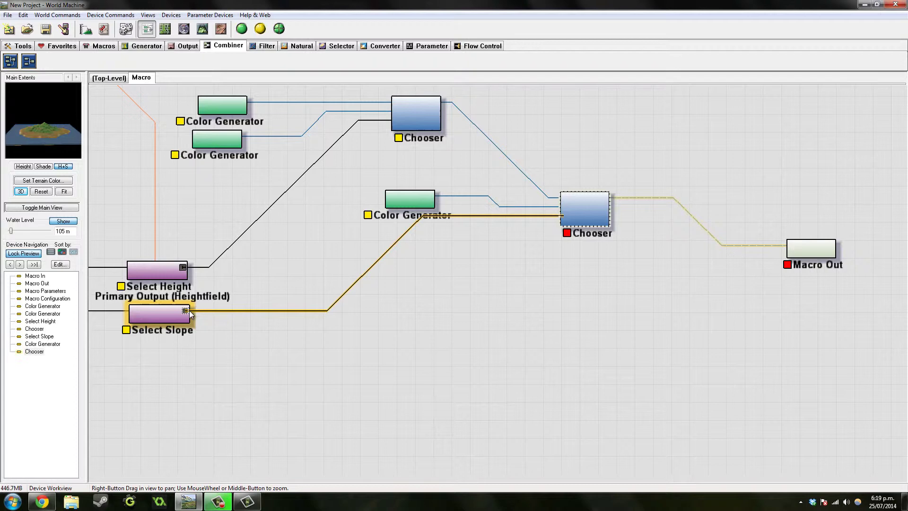
Step: Connect the Cliff Strength output of Macro Parameters to the Maximum parameter of Select Slope and check the Slope Selector settings
{"action": "right_click_drag", "start_coordinate": [153, 313], "coordinate": [271, 397]}
{"action": "left_click", "coordinate": [236, 325]}
{"action": "left_click", "coordinate": [236, 320]}
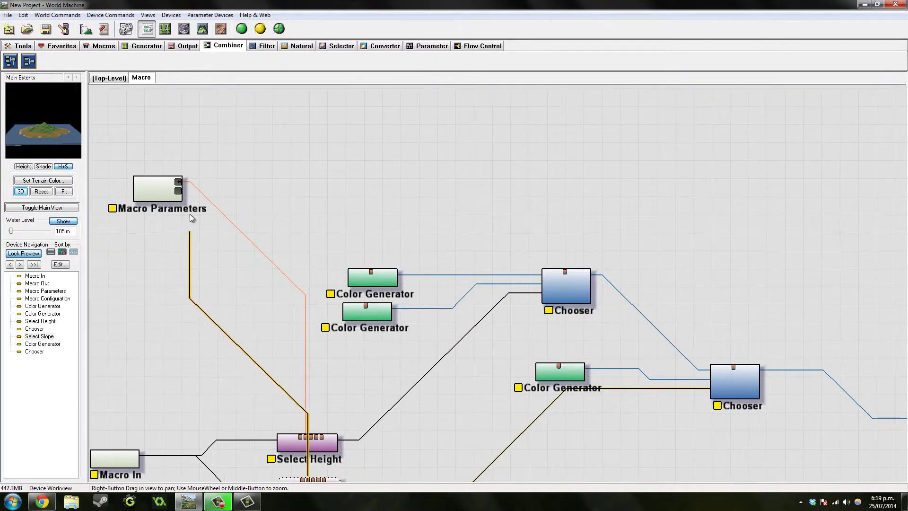
{"action": "left_click", "coordinate": [177, 190]}
{"action": "right_click_drag", "start_coordinate": [245, 315], "coordinate": [224, 203]}
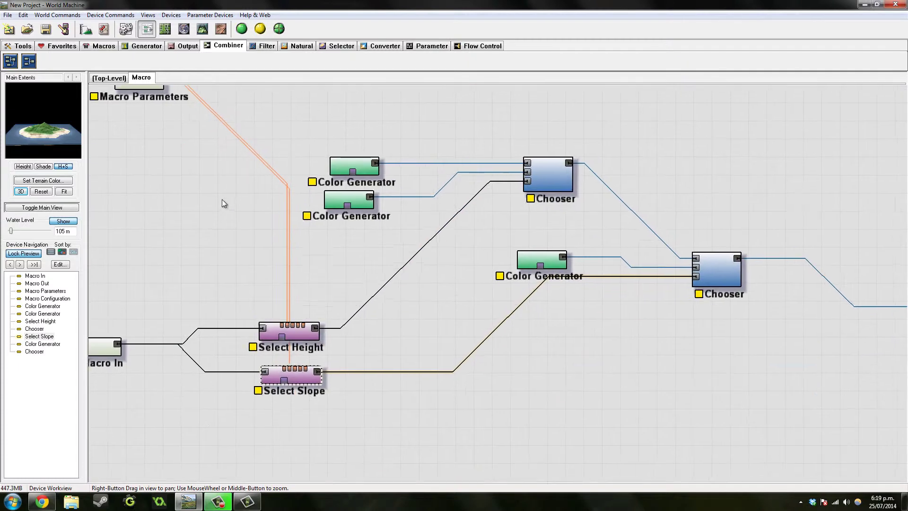
{"action": "double_click", "coordinate": [297, 375]}
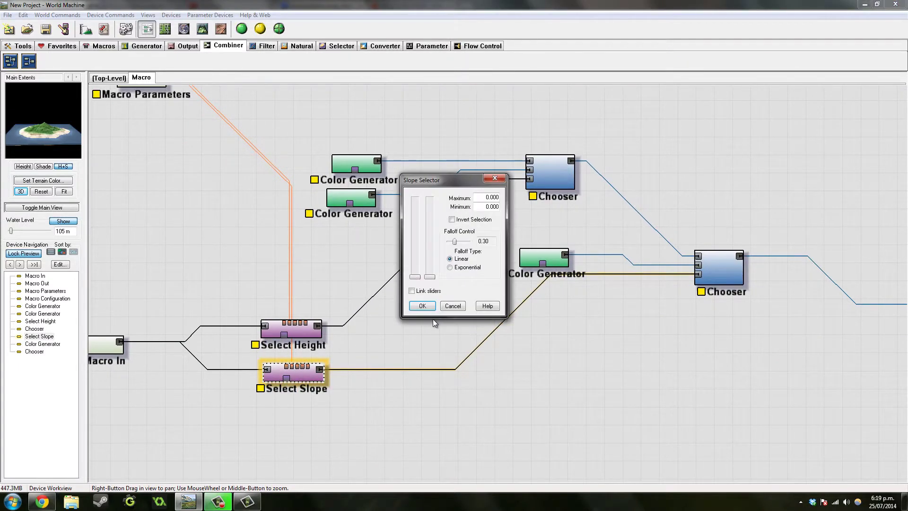
{"action": "left_click", "coordinate": [453, 306]}
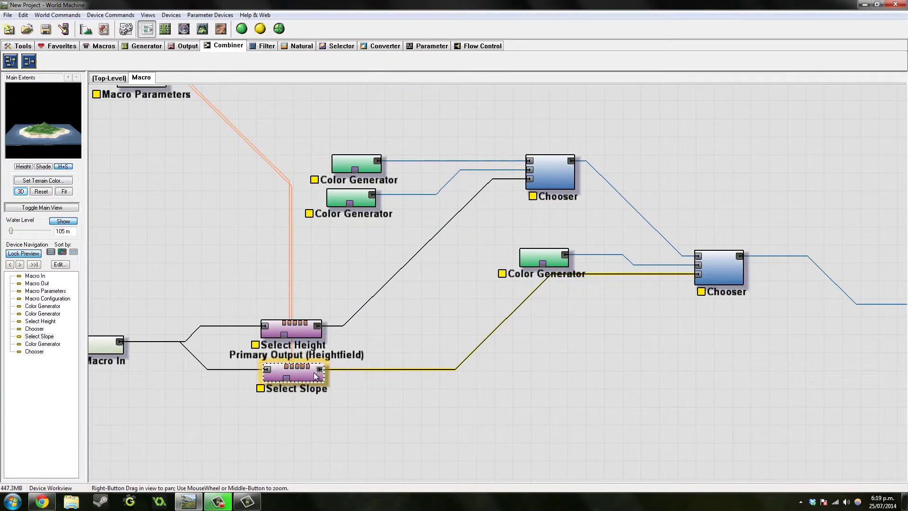
Step: Set Select Slope's display hint to Mask and unlock the preview from the Overlay View at the top level
{"action": "right_click", "coordinate": [305, 382]}
{"action": "mouse_move", "coordinate": [416, 271]}
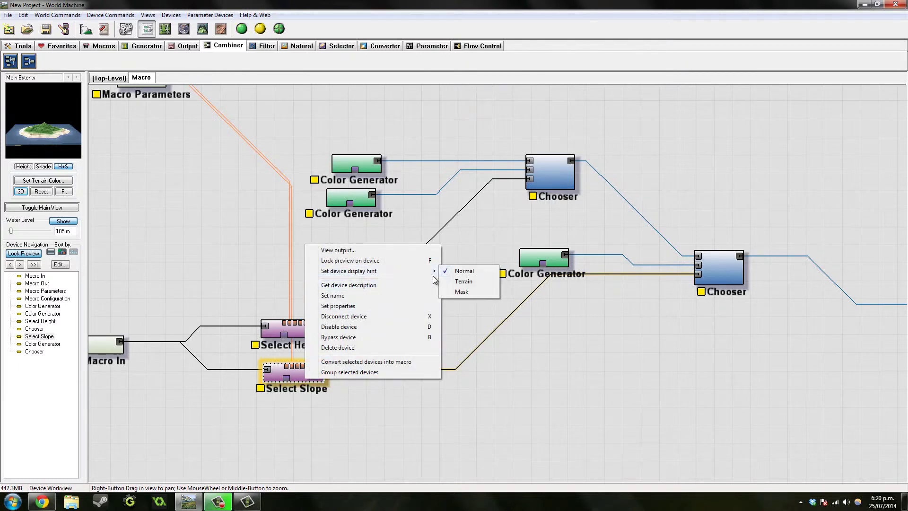
{"action": "left_click", "coordinate": [467, 292]}
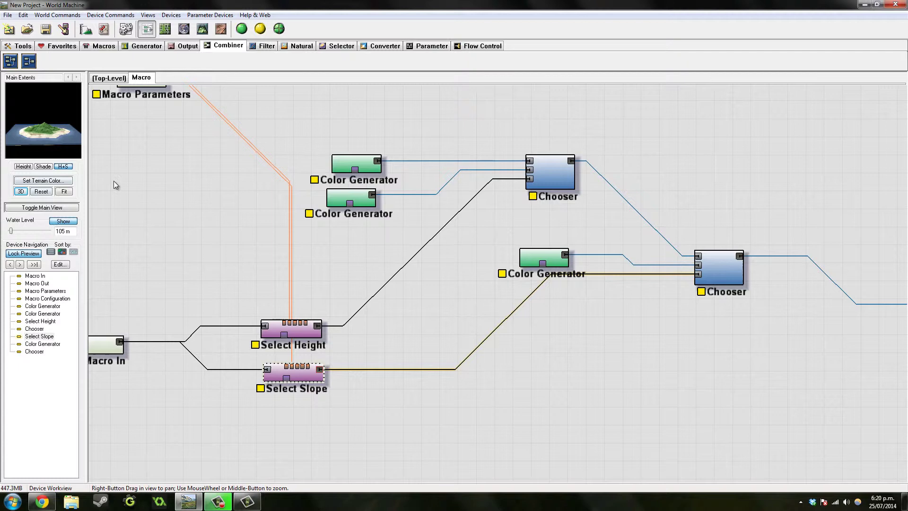
{"action": "left_click", "coordinate": [108, 77]}
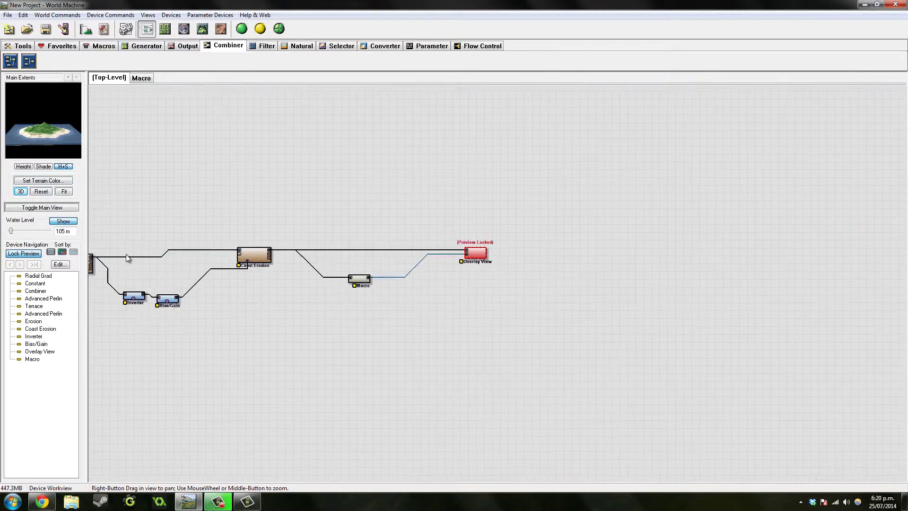
{"action": "left_click", "coordinate": [25, 256]}
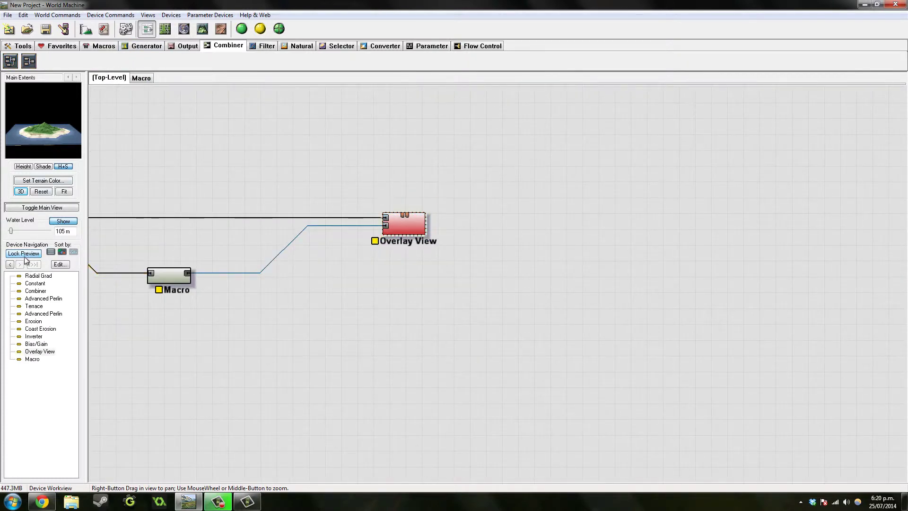
Step: Re-enter the macro and compare the mask previews of Select Height and Select Slope from above, checking the Slope Selector settings
{"action": "double_click", "coordinate": [177, 279]}
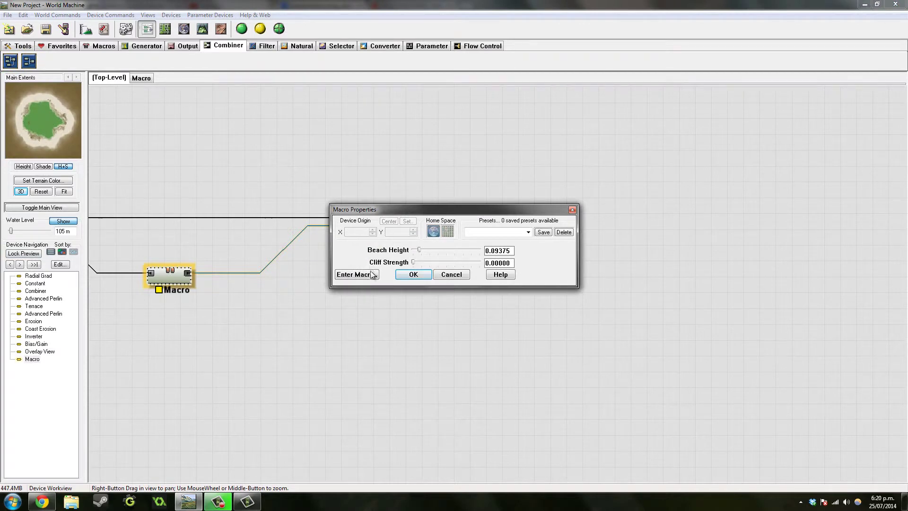
{"action": "left_click", "coordinate": [373, 274]}
{"action": "scroll", "coordinate": [350, 265], "scroll_direction": "up", "scroll_amount": 5}
{"action": "left_click", "coordinate": [302, 299]}
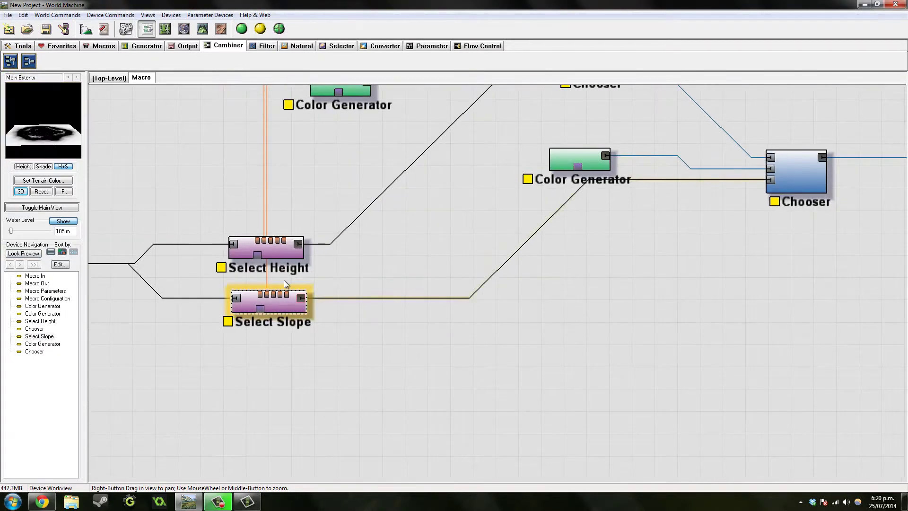
{"action": "left_click", "coordinate": [282, 253]}
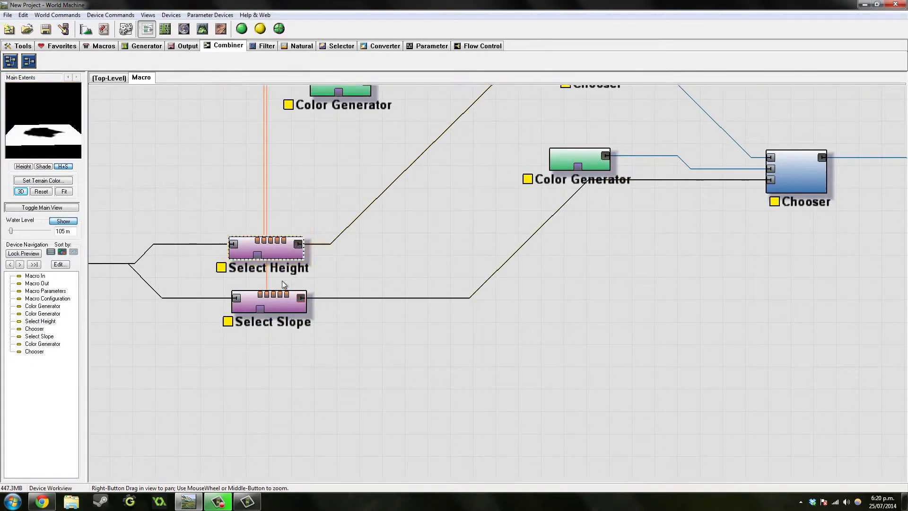
{"action": "double_click", "coordinate": [282, 305]}
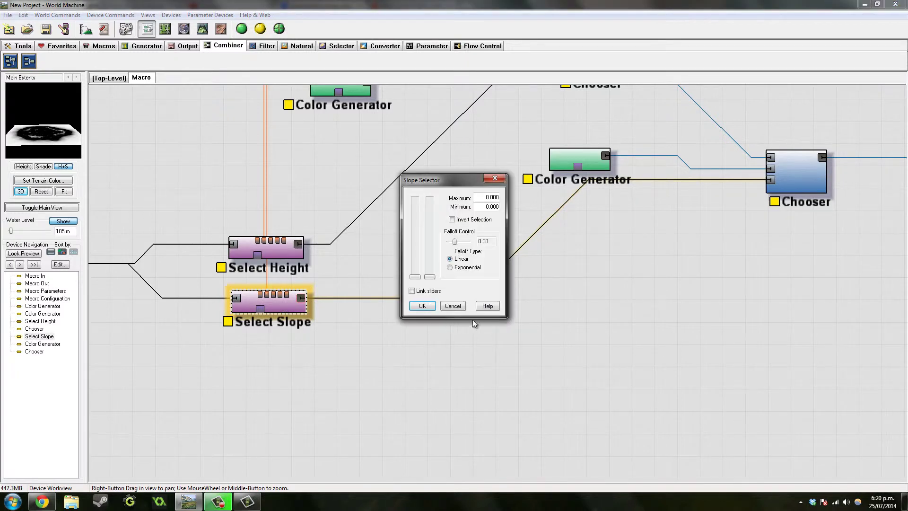
{"action": "left_click", "coordinate": [453, 307]}
{"action": "left_click_drag", "start_coordinate": [55, 135], "coordinate": [55, 169]}
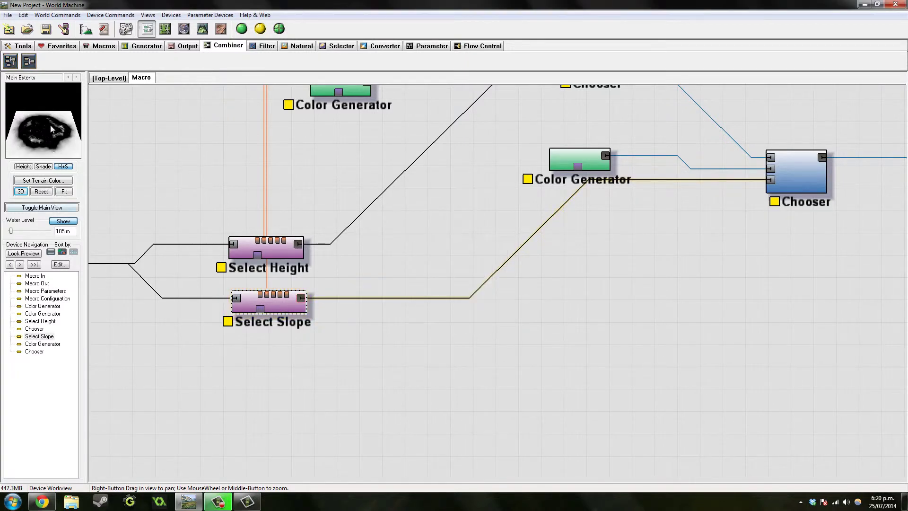
{"action": "left_click_drag", "start_coordinate": [51, 126], "coordinate": [63, 165]}
{"action": "left_click", "coordinate": [279, 247]}
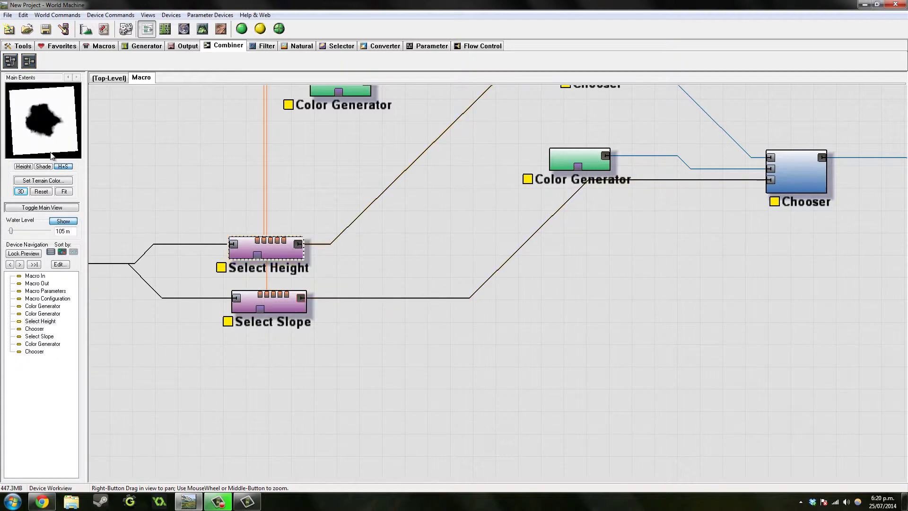
{"action": "left_click", "coordinate": [276, 301]}
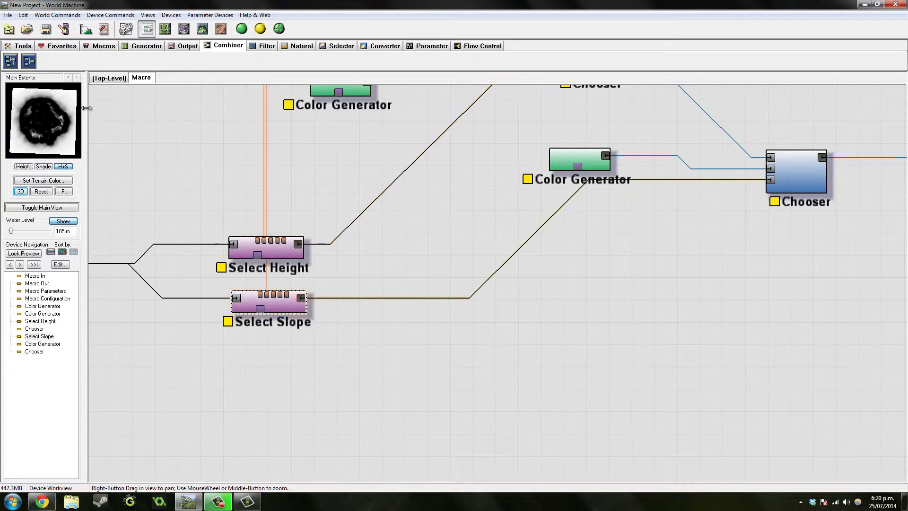
{"action": "left_click_drag", "start_coordinate": [32, 138], "coordinate": [36, 142]}
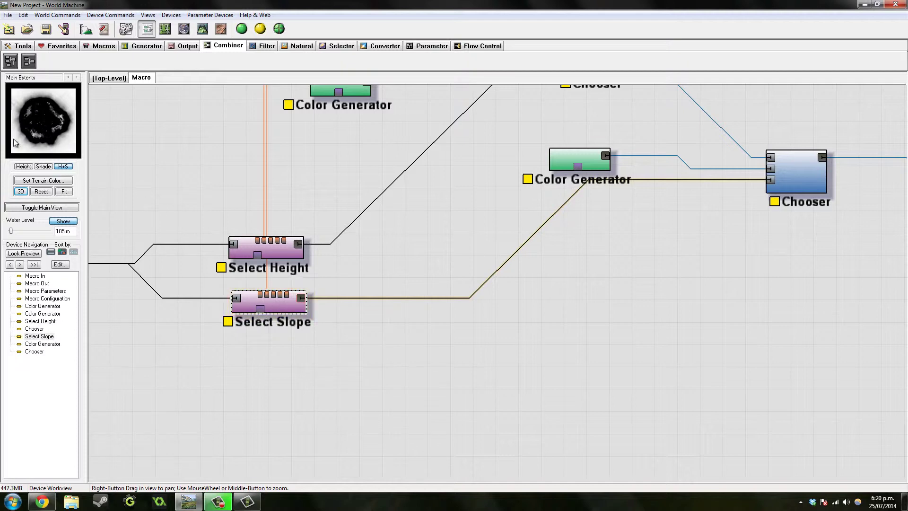
Step: Try raising the maximum slope and set the falloff to 0.60 in Select Slope
{"action": "double_click", "coordinate": [278, 305]}
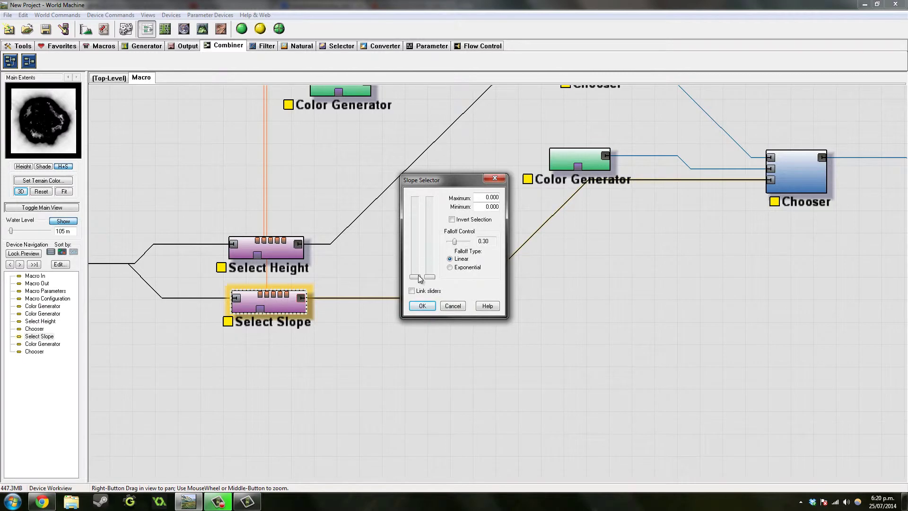
{"action": "left_click_drag", "start_coordinate": [419, 279], "coordinate": [480, 244]}
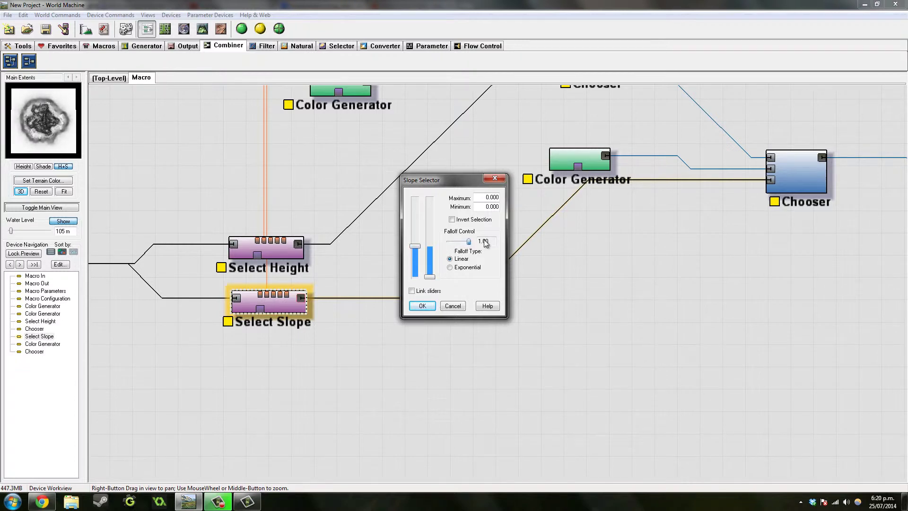
{"action": "left_click_drag", "start_coordinate": [473, 238], "coordinate": [462, 235]}
{"action": "left_click", "coordinate": [423, 304]}
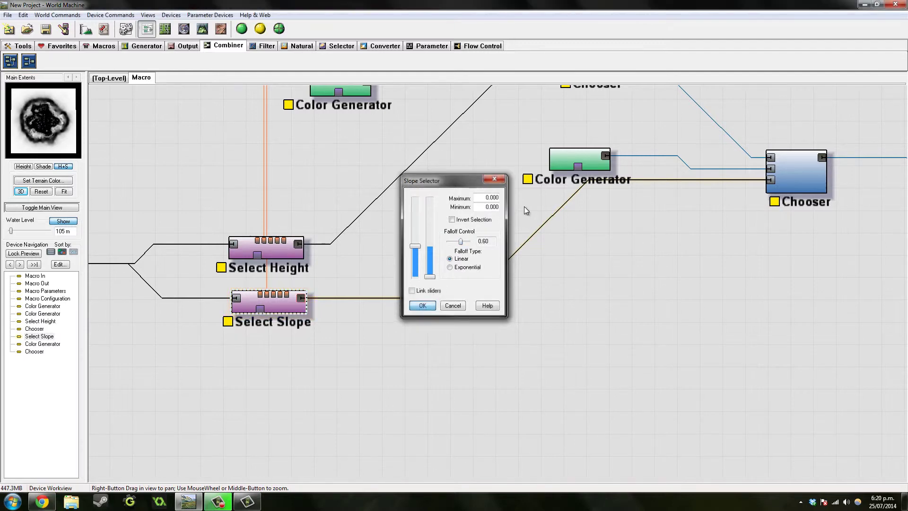
Step: Check the output of the final Chooser before Macro Out in the preview and the 3D View
{"action": "right_click_drag", "start_coordinate": [774, 123], "coordinate": [466, 223]}
{"action": "left_click", "coordinate": [490, 267]}
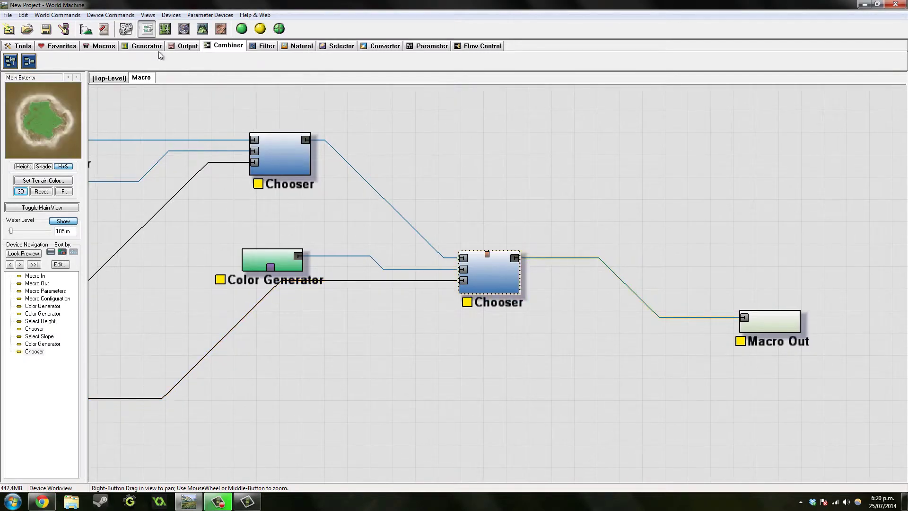
{"action": "left_click", "coordinate": [203, 29]}
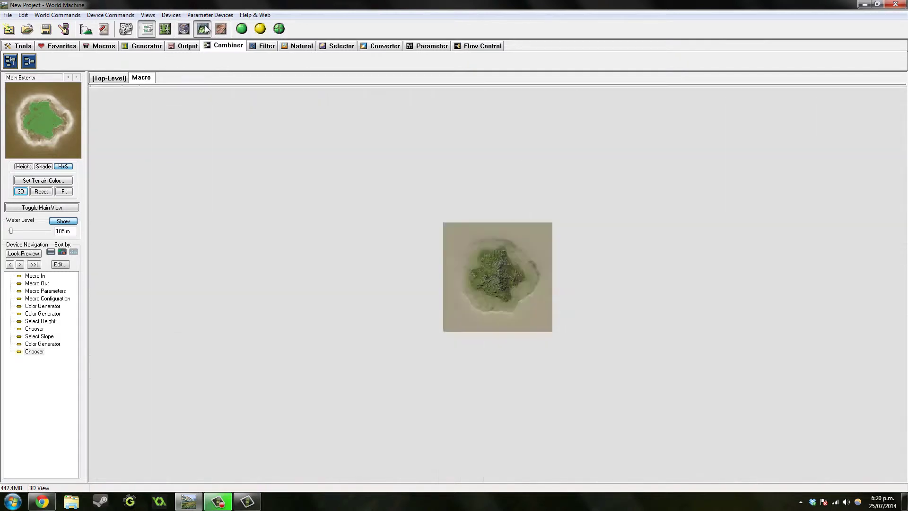
{"action": "left_click", "coordinate": [153, 30]}
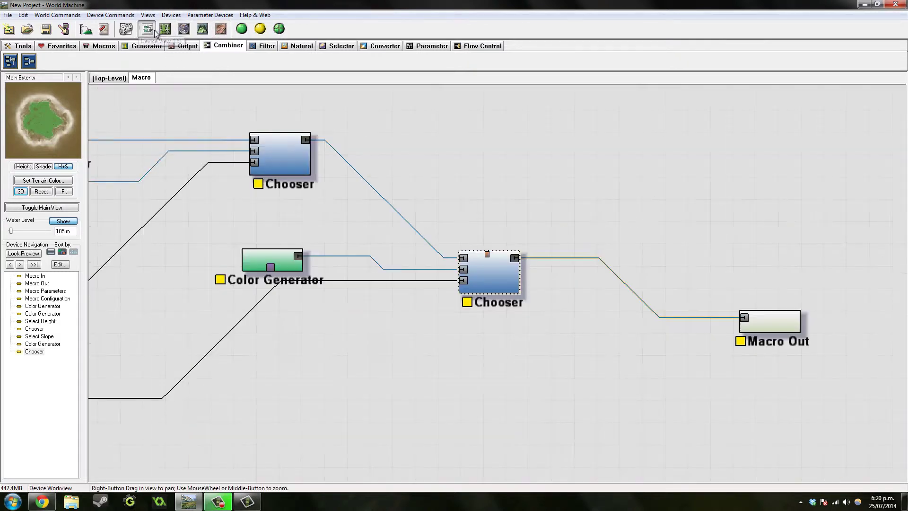
Step: Return to the top level and examine the Overlay View's island colors in the 3D View from several angles
{"action": "left_click", "coordinate": [118, 79]}
{"action": "right_click_drag", "start_coordinate": [602, 206], "coordinate": [221, 200]}
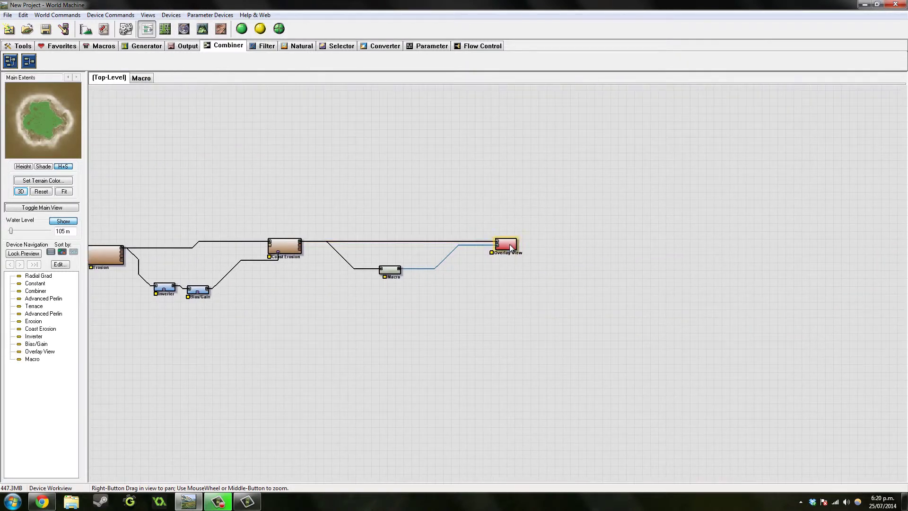
{"action": "left_click", "coordinate": [511, 247]}
{"action": "left_click", "coordinate": [203, 29]}
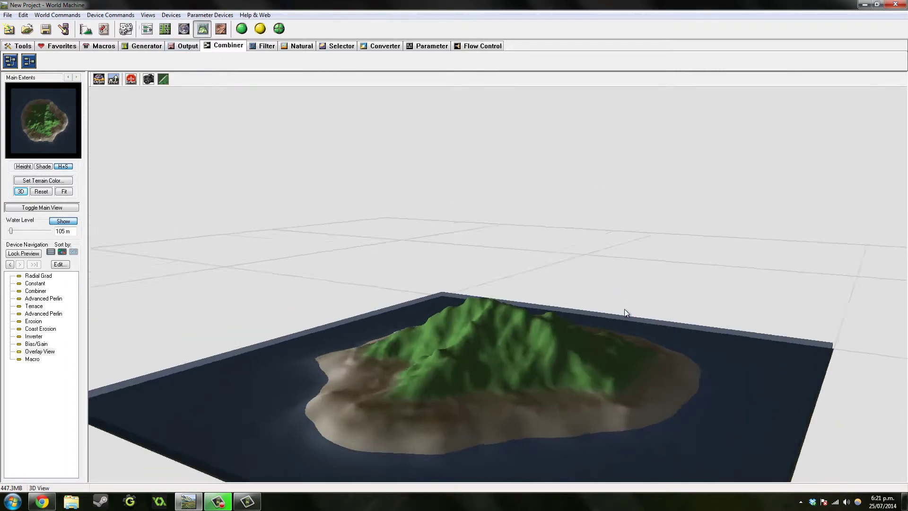
{"action": "left_click_drag", "start_coordinate": [625, 309], "coordinate": [475, 379]}
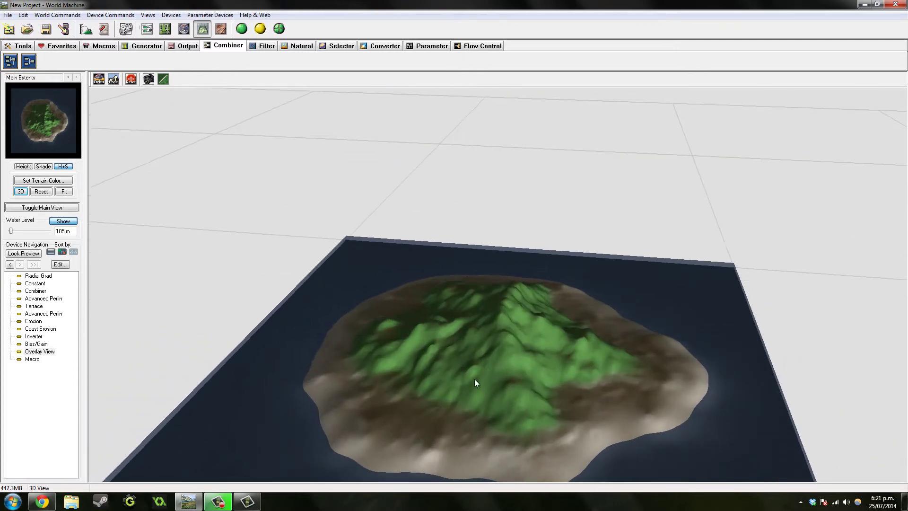
{"action": "left_click_drag", "start_coordinate": [407, 414], "coordinate": [372, 391]}
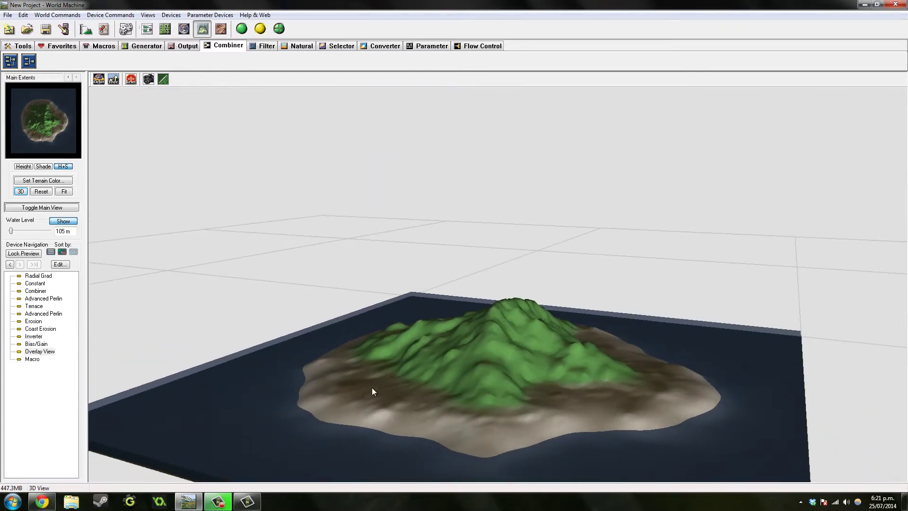
Step: Inside the macro, invert the selection of Select Slope and reduce its falloff
{"action": "left_click", "coordinate": [144, 32]}
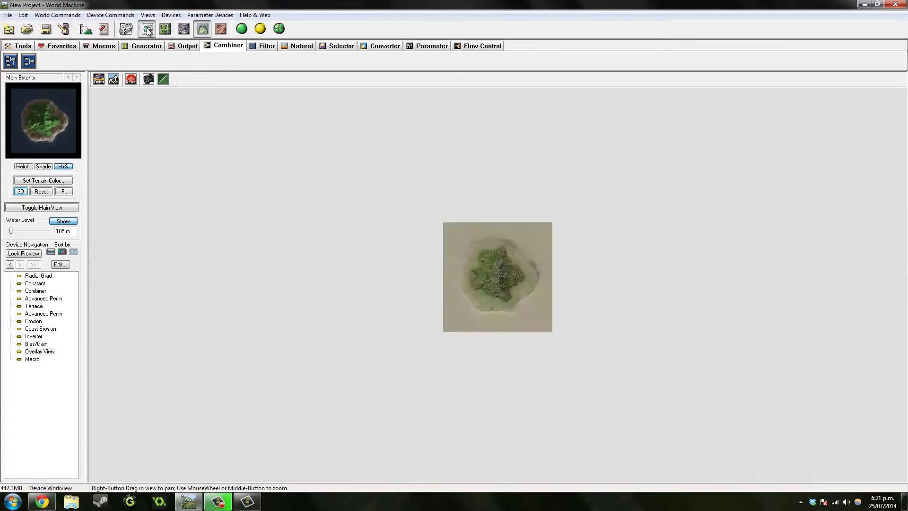
{"action": "right_click_drag", "start_coordinate": [269, 247], "coordinate": [413, 234]}
{"action": "scroll", "coordinate": [414, 243], "scroll_direction": "up", "scroll_amount": 5}
{"action": "double_click", "coordinate": [544, 221]}
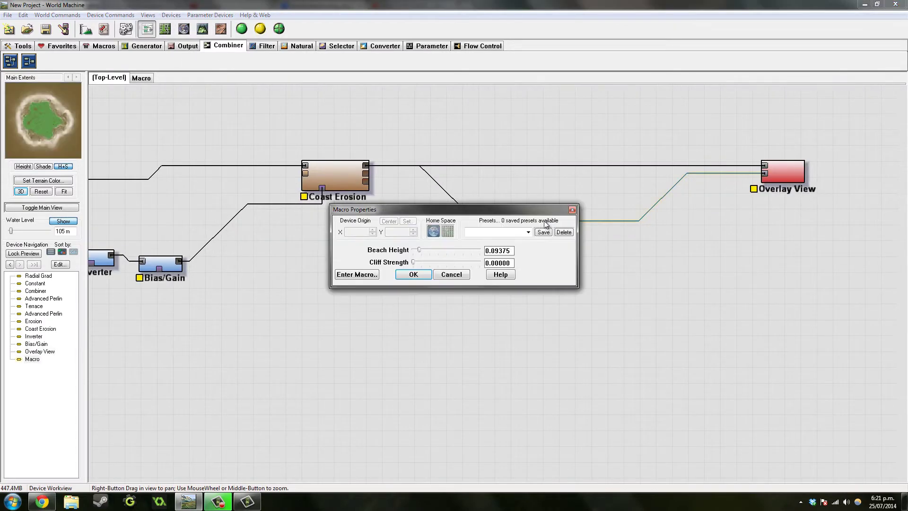
{"action": "left_click", "coordinate": [382, 275]}
{"action": "right_click_drag", "start_coordinate": [513, 245], "coordinate": [526, 210]}
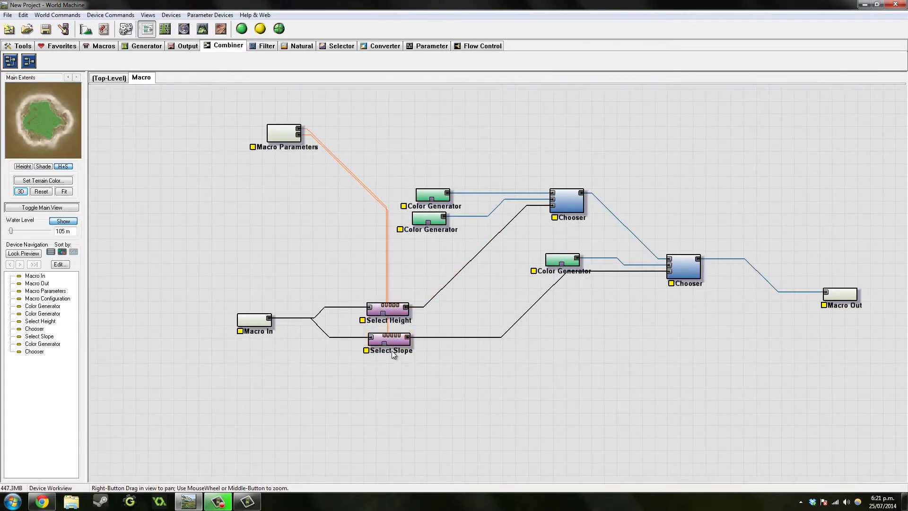
{"action": "double_click", "coordinate": [391, 338]}
{"action": "left_click", "coordinate": [467, 221]}
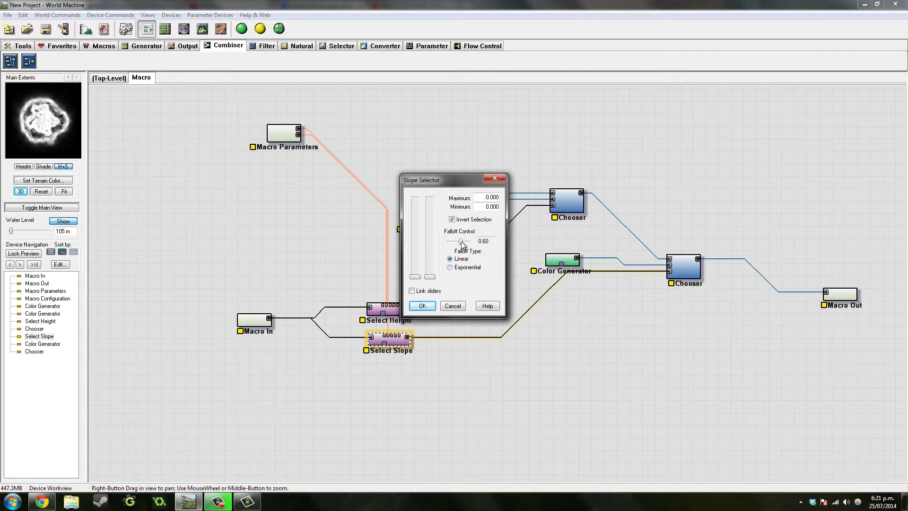
{"action": "left_click_drag", "start_coordinate": [462, 244], "coordinate": [451, 248]}
{"action": "left_click", "coordinate": [423, 306]}
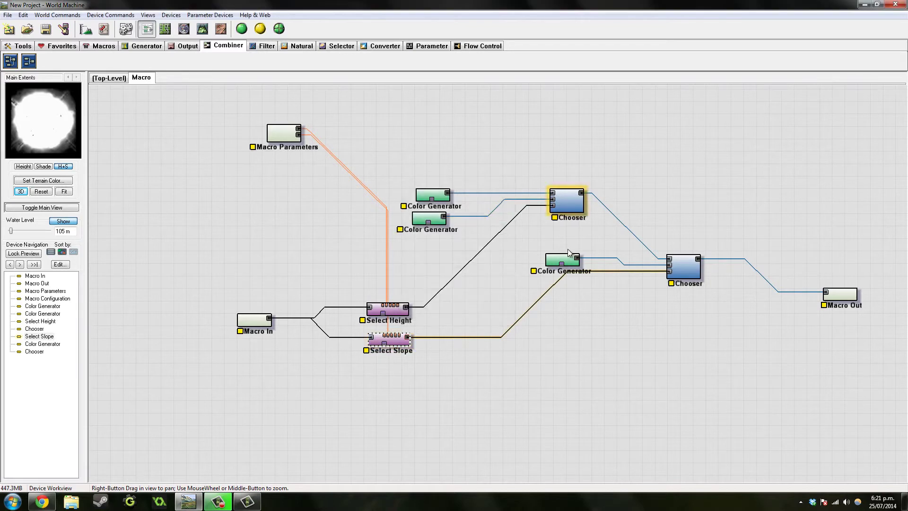
Step: At the top level, set the Macro device's Cliff Strength to 0.67188
{"action": "left_click", "coordinate": [108, 77]}
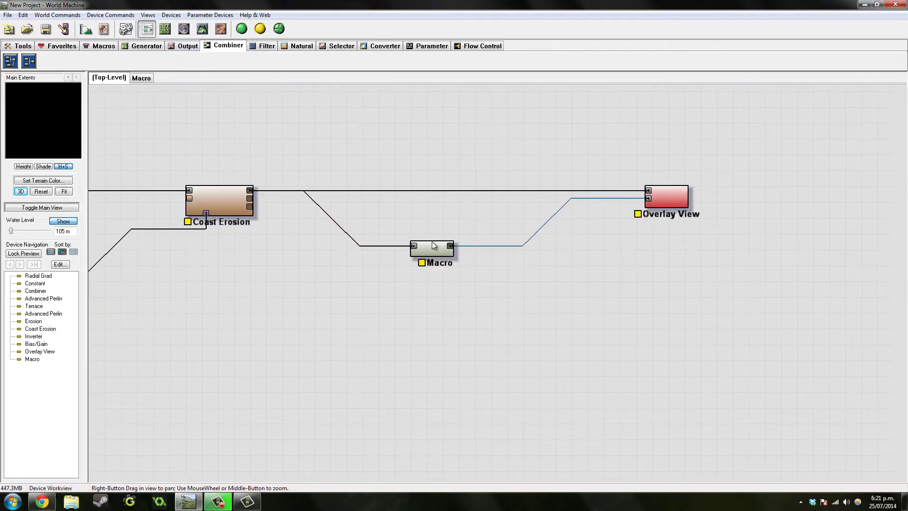
{"action": "double_click", "coordinate": [433, 246]}
{"action": "left_click_drag", "start_coordinate": [420, 251], "coordinate": [459, 260]}
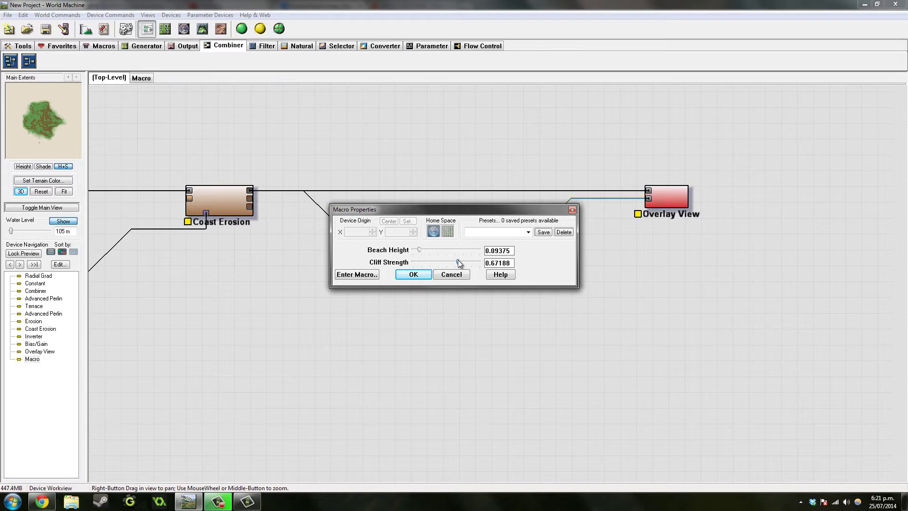
{"action": "left_click", "coordinate": [413, 275]}
Step: Build the world with the Overlay View shown in the 3D View and inspect the island's cliff and beach colors from several angles
{"action": "left_click", "coordinate": [670, 212]}
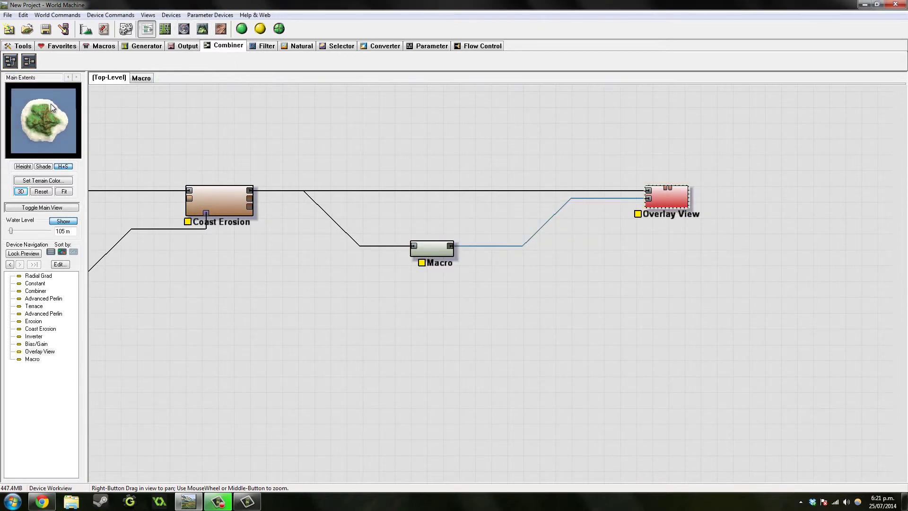
{"action": "left_click", "coordinate": [202, 29]}
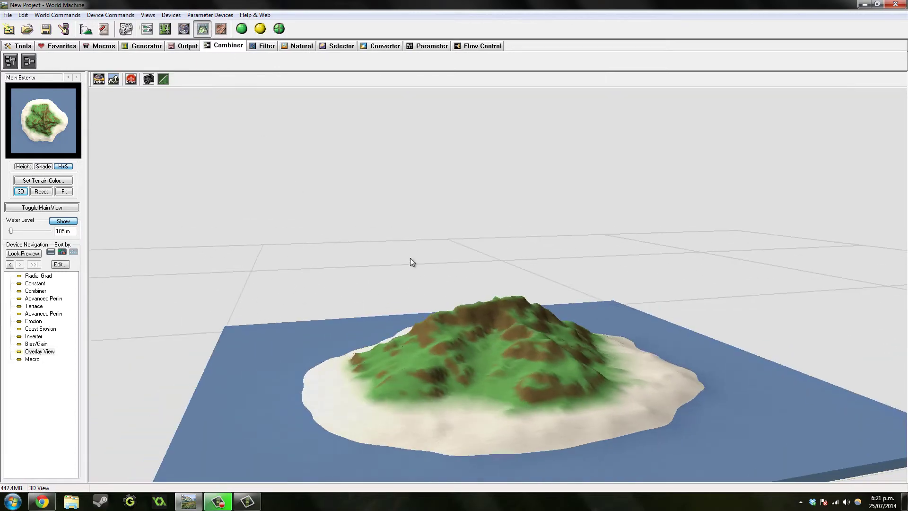
{"action": "left_click_drag", "start_coordinate": [410, 259], "coordinate": [353, 196]}
{"action": "left_click", "coordinate": [242, 29]}
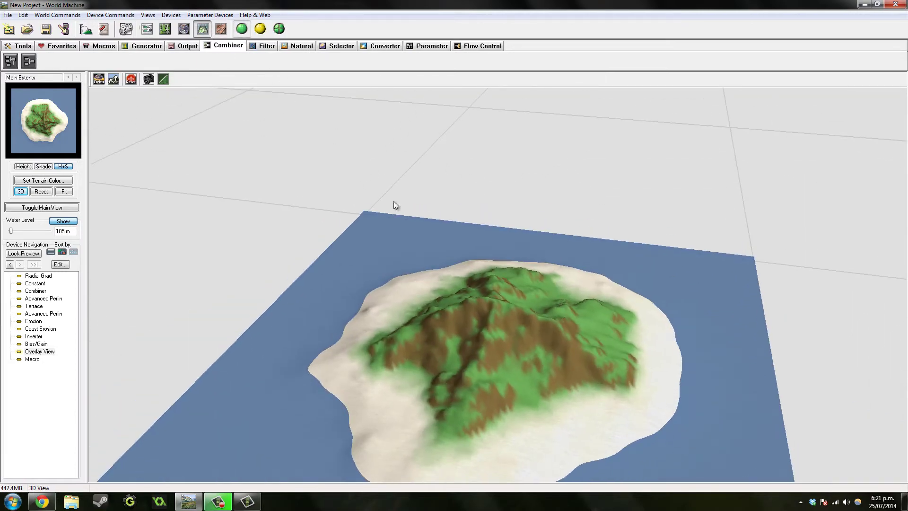
{"action": "left_click_drag", "start_coordinate": [585, 349], "coordinate": [474, 331]}
{"action": "left_click_drag", "start_coordinate": [443, 398], "coordinate": [701, 270]}
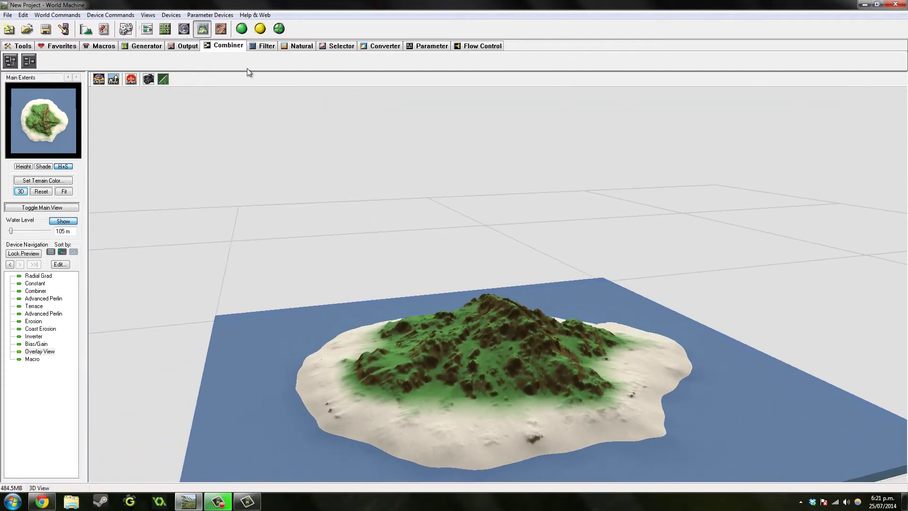
Step: Select the Macro device in the device workview, review the options for saving it to the library, and close them without saving
{"action": "left_click", "coordinate": [147, 28]}
{"action": "left_click", "coordinate": [429, 251]}
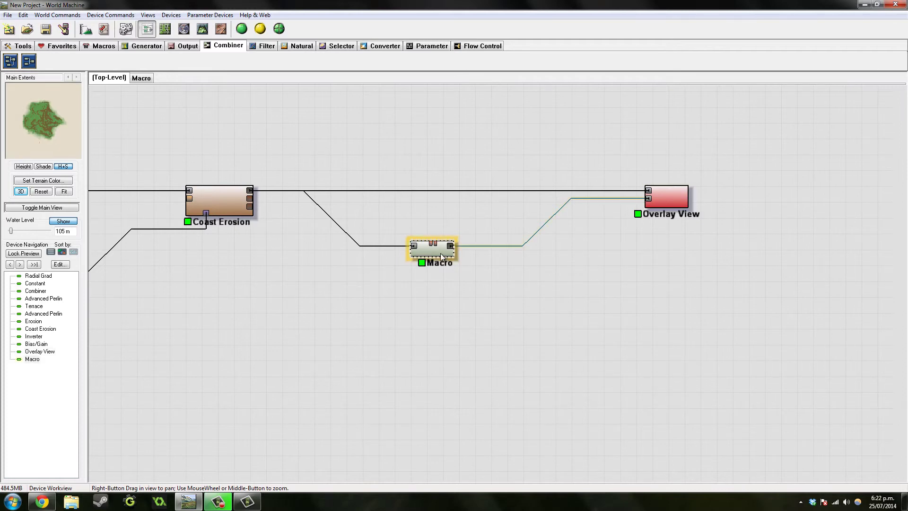
{"action": "right_click", "coordinate": [441, 253]}
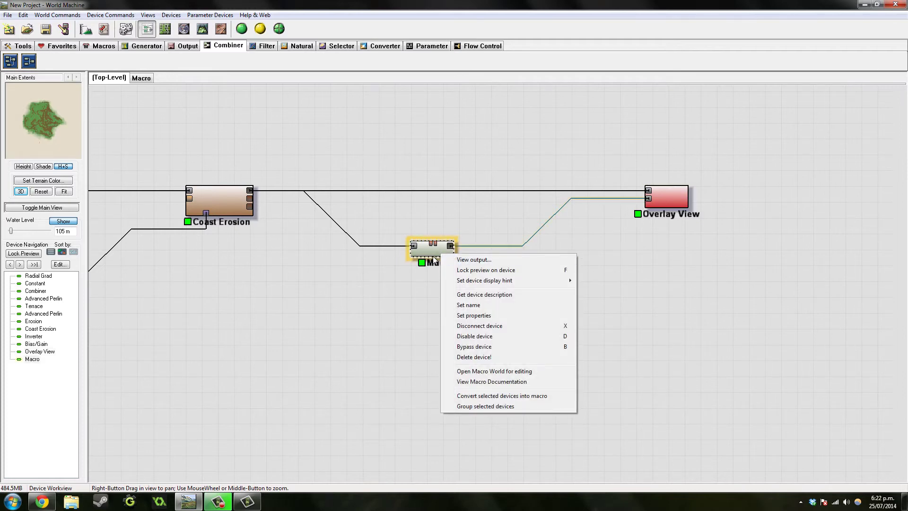
{"action": "left_click", "coordinate": [434, 260]}
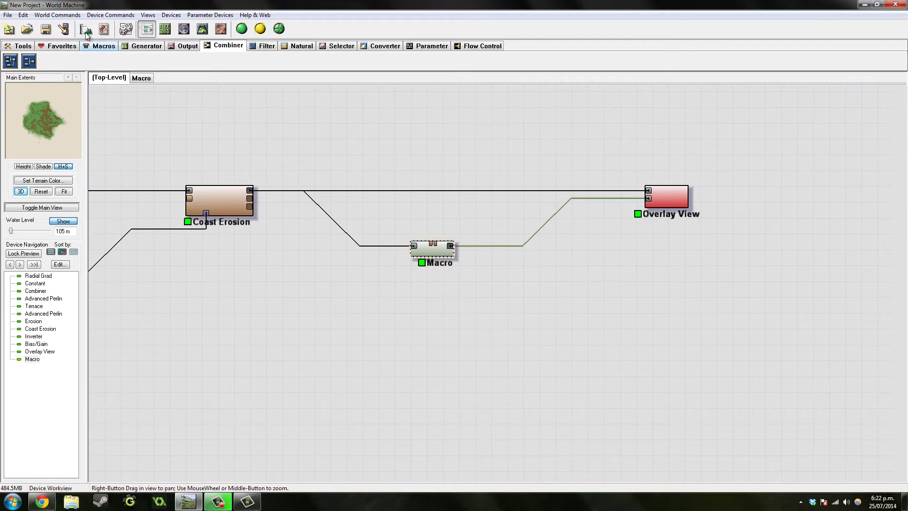
{"action": "left_click", "coordinate": [73, 16]}
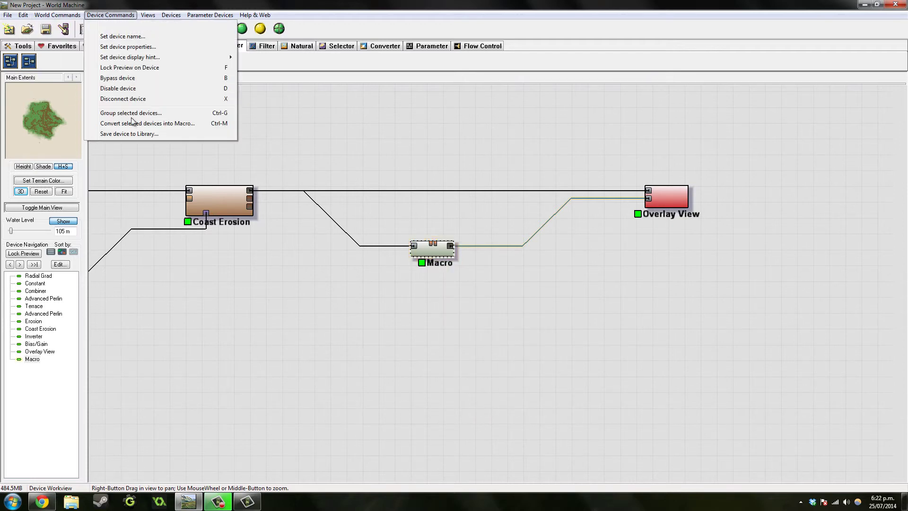
{"action": "left_click", "coordinate": [129, 136]}
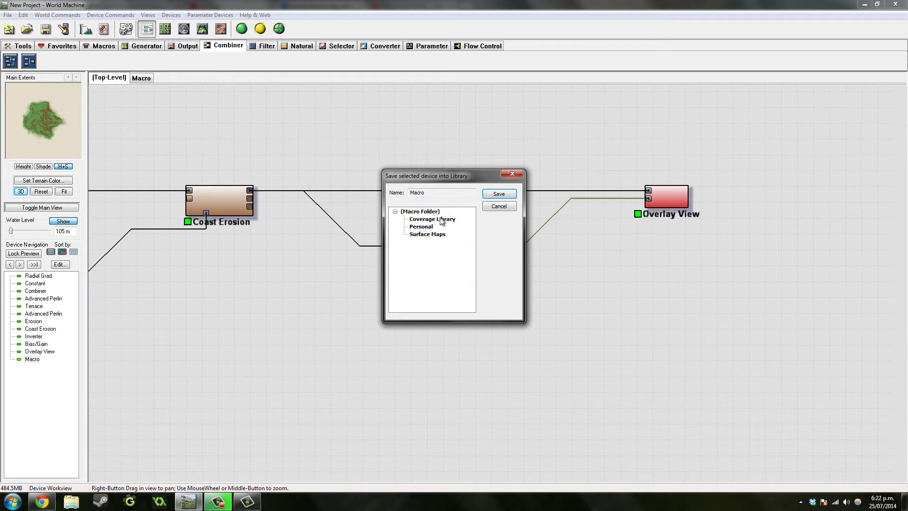
{"action": "double_click", "coordinate": [425, 195]}
{"action": "left_click", "coordinate": [509, 208]}
Step: View the Macro device's naming option and dismiss it without renaming the device
{"action": "right_click", "coordinate": [441, 248]}
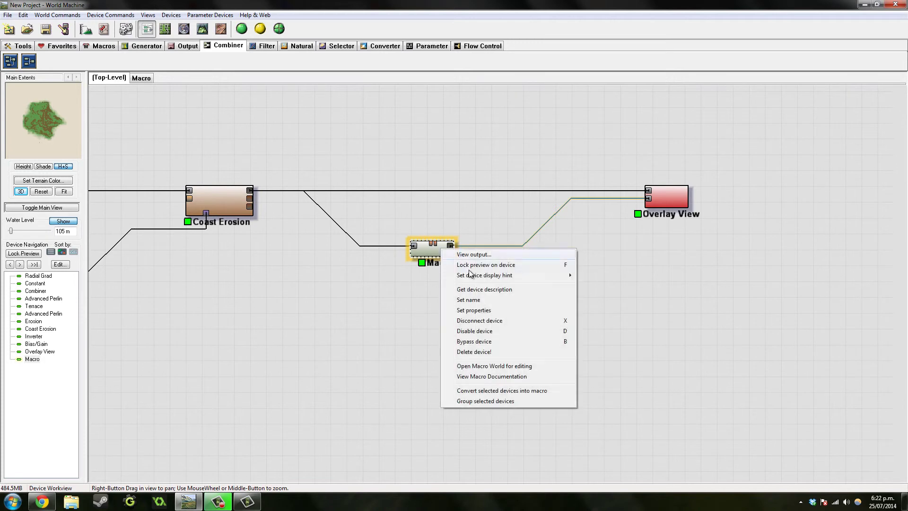
{"action": "left_click", "coordinate": [478, 301]}
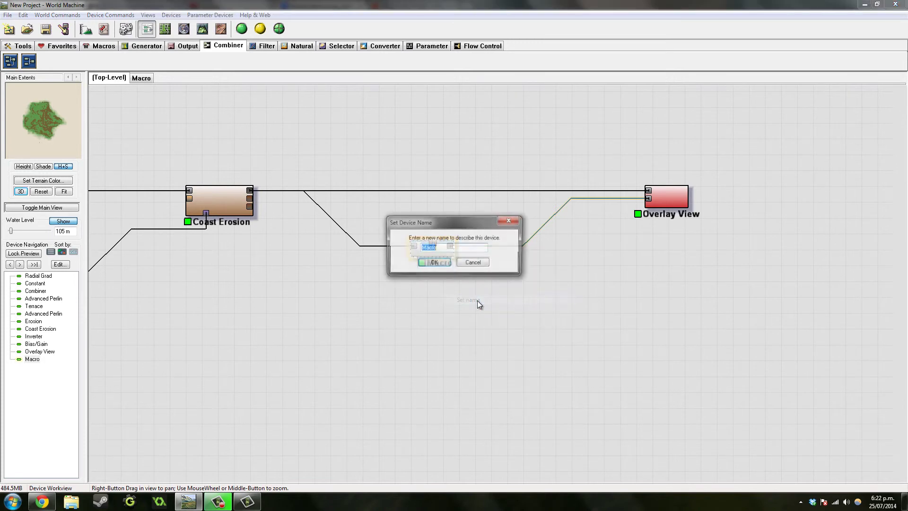
{"action": "left_click_drag", "start_coordinate": [477, 264], "coordinate": [491, 262]}
{"action": "left_click", "coordinate": [469, 266]}
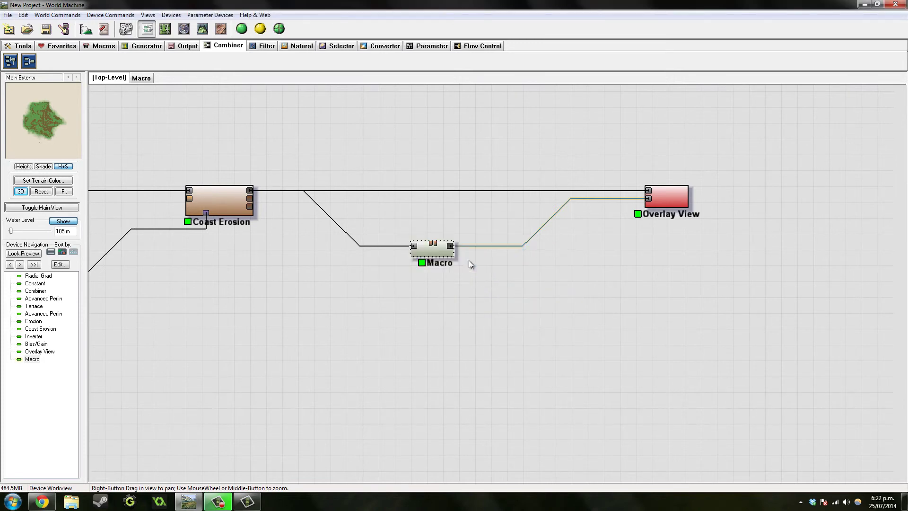
Step: Select the Overlay View and examine the island's sand, grass and cliff colors in the 3D View from several angles
{"action": "scroll", "coordinate": [547, 205], "scroll_direction": "up", "scroll_amount": 2}
{"action": "right_click_drag", "start_coordinate": [641, 144], "coordinate": [404, 251]}
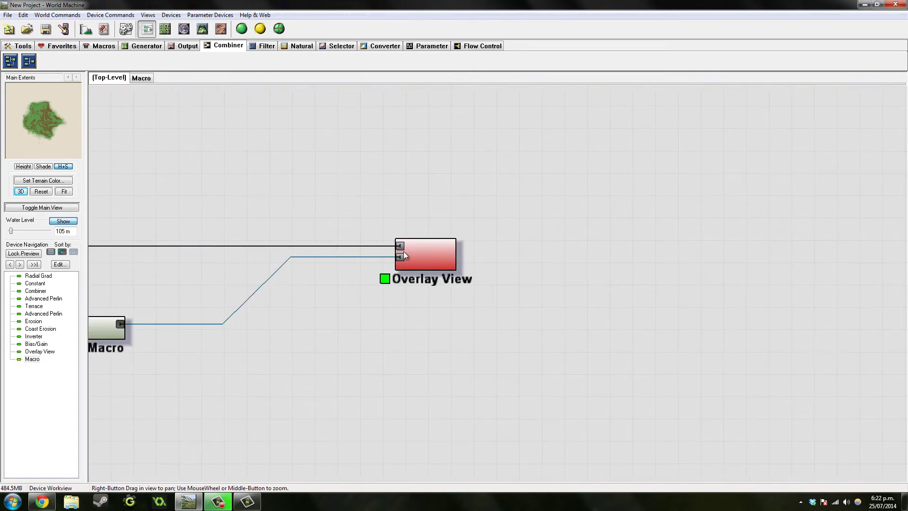
{"action": "left_click", "coordinate": [433, 258]}
{"action": "left_click", "coordinate": [201, 30]}
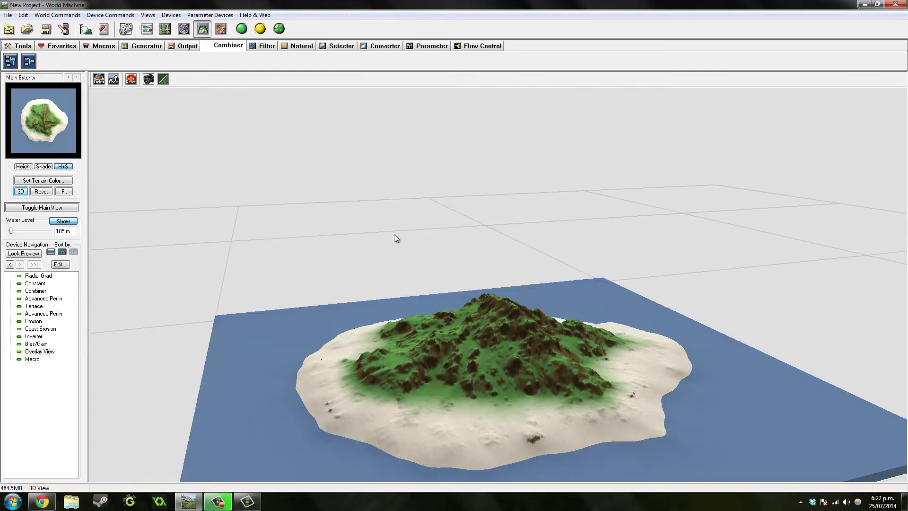
{"action": "left_click_drag", "start_coordinate": [436, 363], "coordinate": [198, 446]}
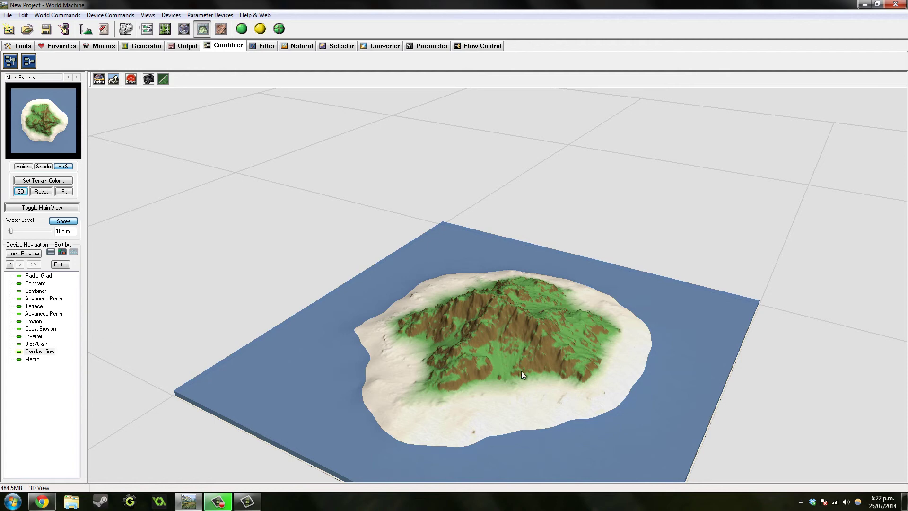
{"action": "left_click_drag", "start_coordinate": [521, 370], "coordinate": [443, 334]}
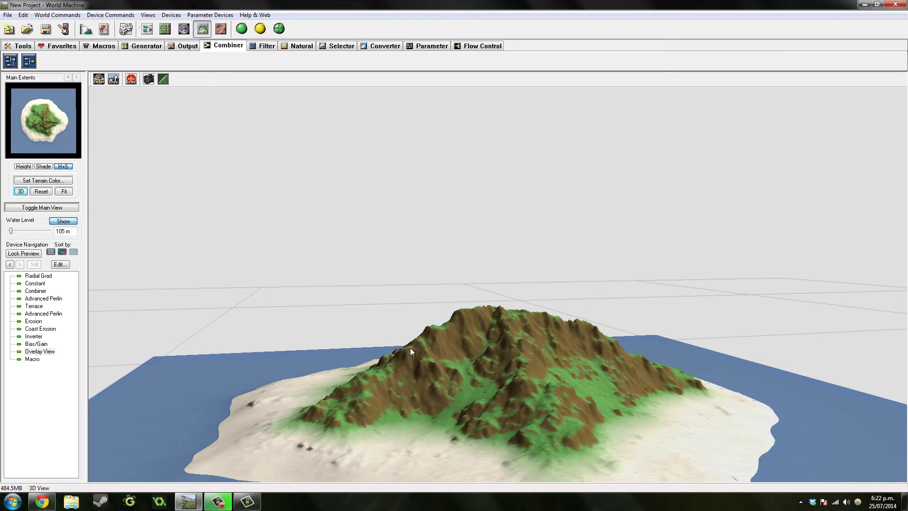
{"action": "left_click_drag", "start_coordinate": [411, 351], "coordinate": [470, 371]}
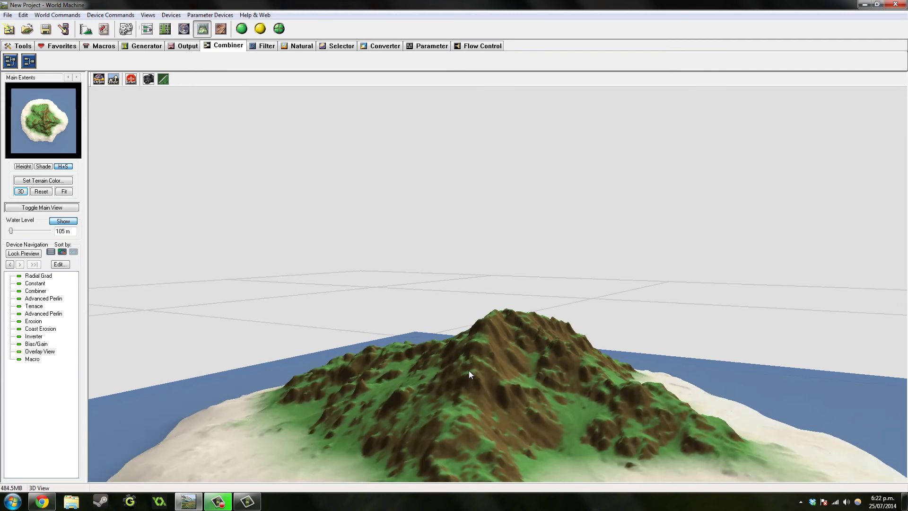
{"action": "scroll", "coordinate": [469, 371], "scroll_direction": "down", "scroll_amount": 4}
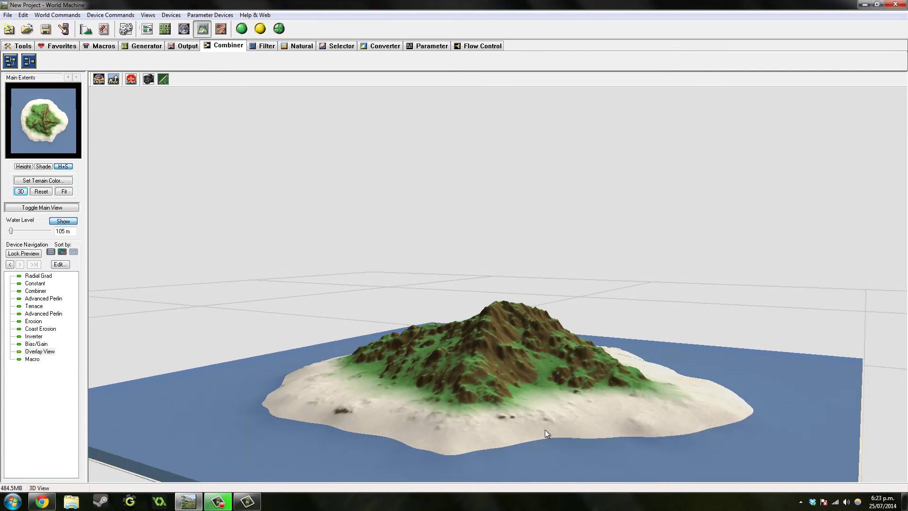
{"action": "left_click_drag", "start_coordinate": [692, 373], "coordinate": [661, 348]}
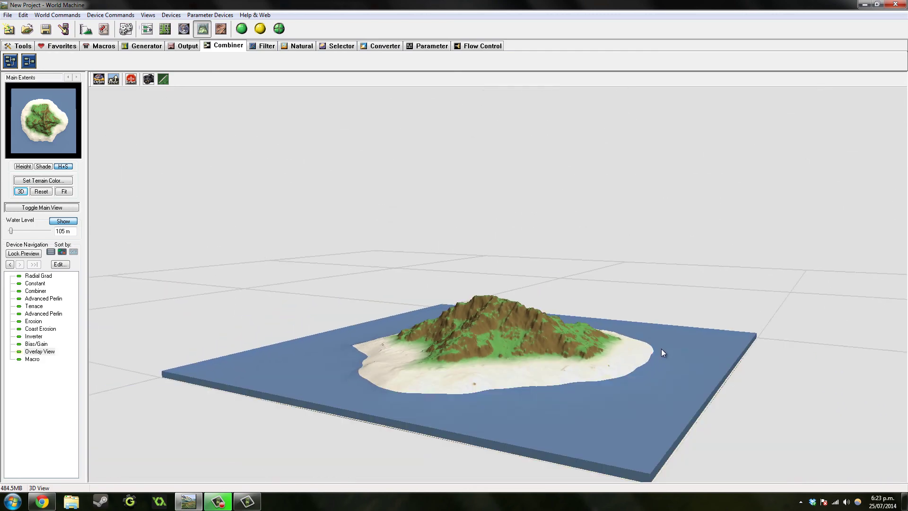